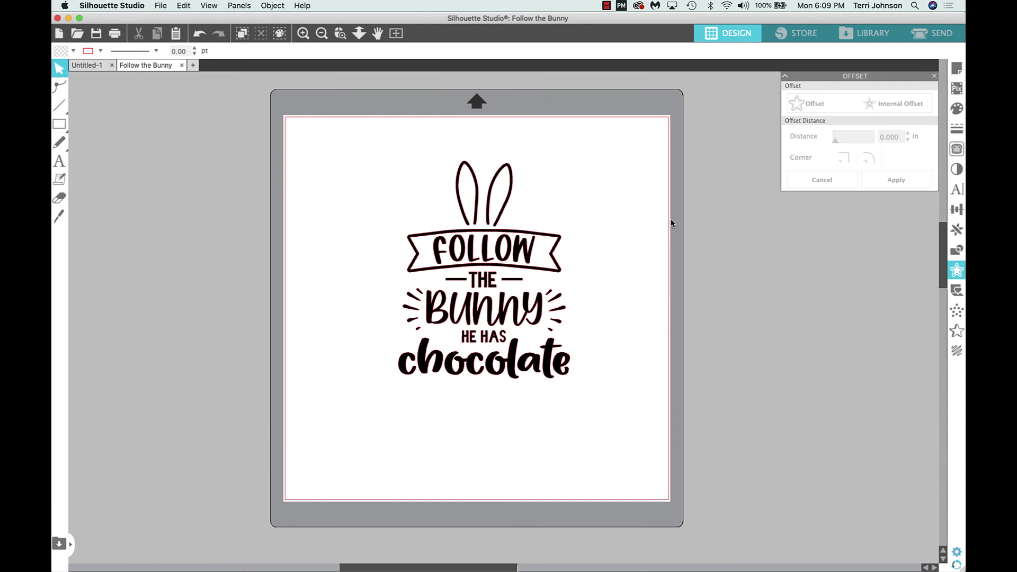
Move the whole Follow the Bunny design off the page onto the empty area left of the mat and close the Offset settings
{"action": "left_click_drag", "start_coordinate": [479, 310], "coordinate": [149, 294]}
{"action": "left_click", "coordinate": [442, 300]}
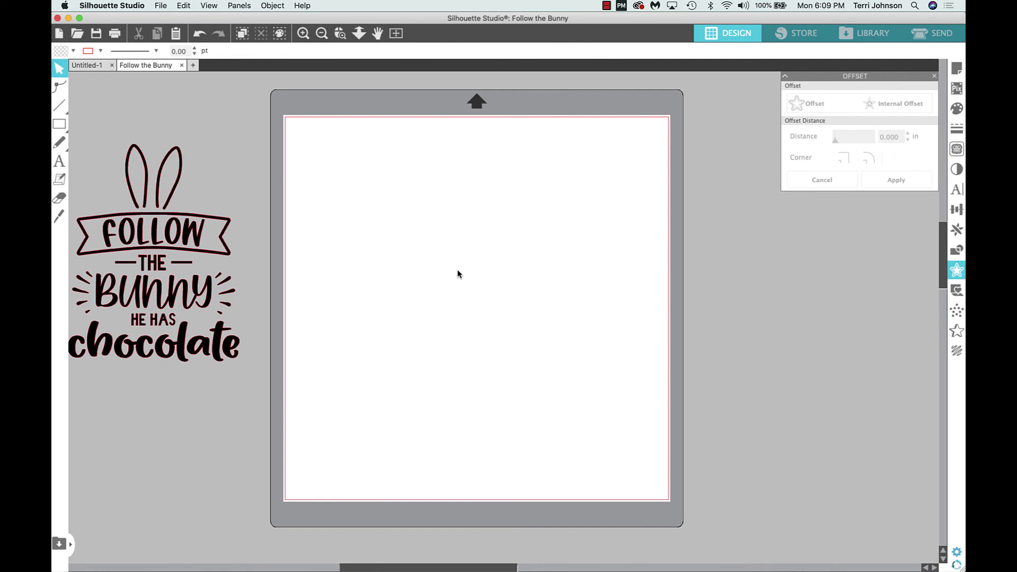
{"action": "left_click", "coordinate": [935, 75]}
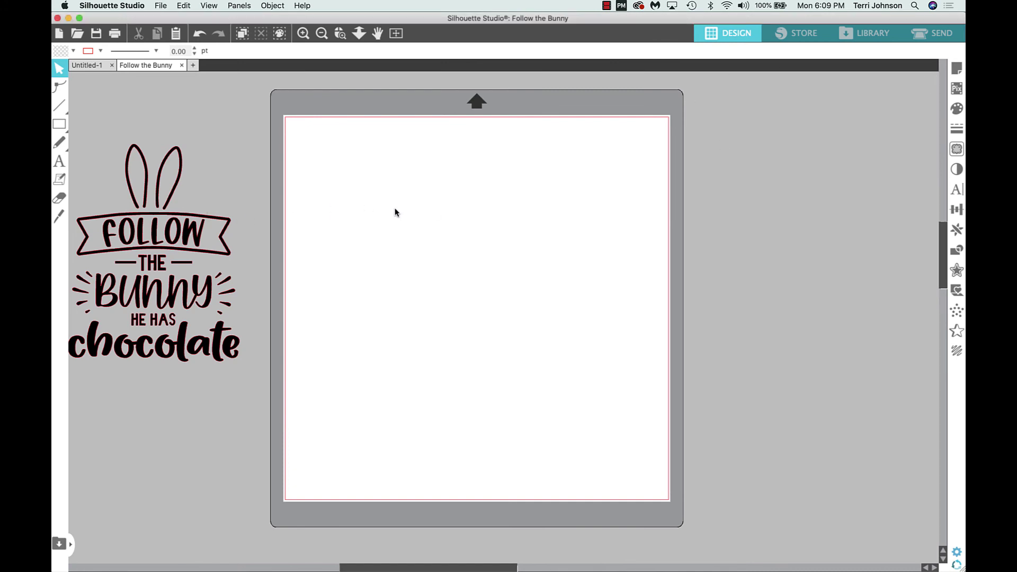
Draw a tall, narrow ellipse about 0.54 in wide and 2.28 in high on the upper part of the page
{"action": "mouse_move", "coordinate": [58, 126]}
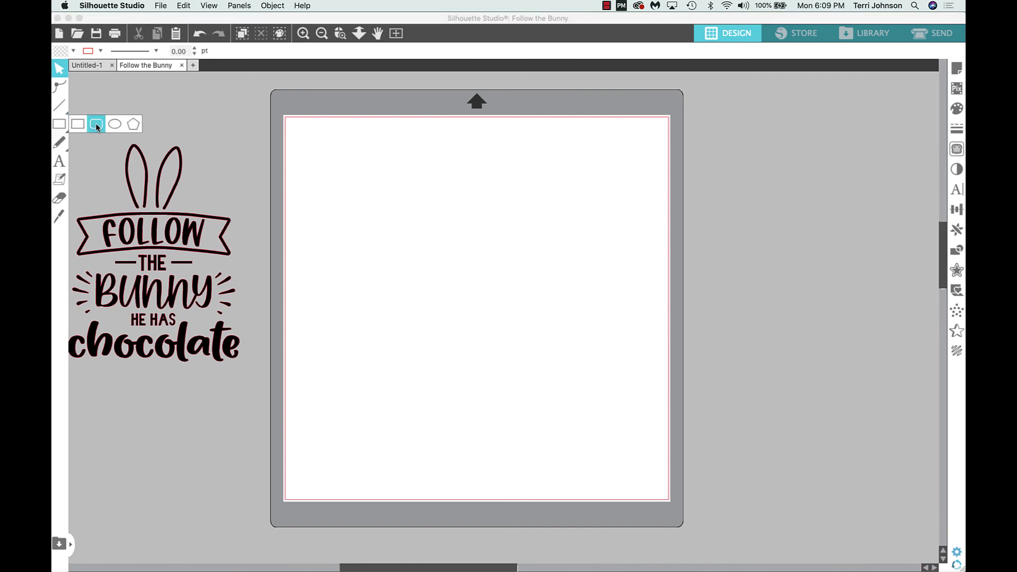
{"action": "left_click", "coordinate": [116, 125]}
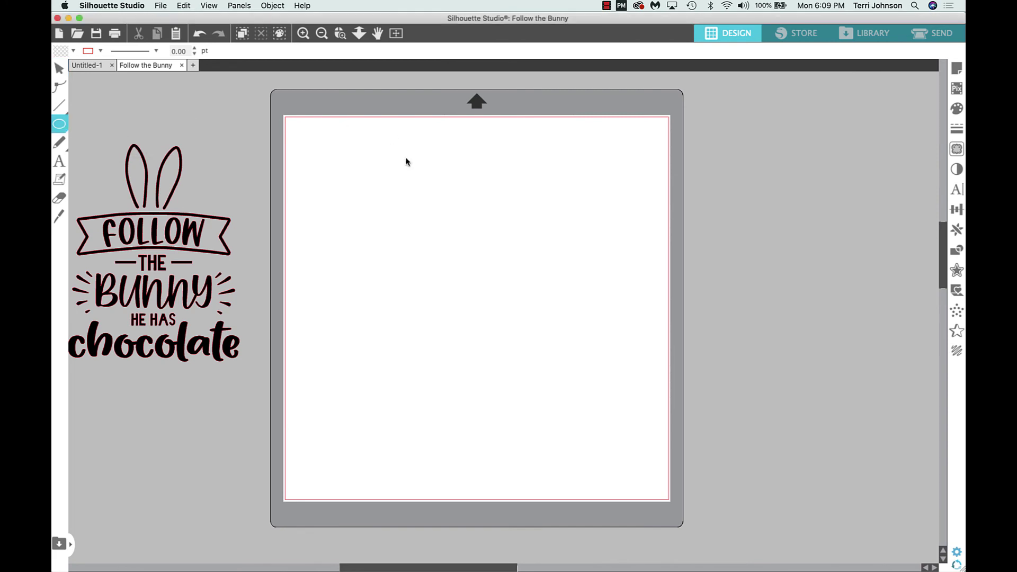
{"action": "mouse_move", "coordinate": [405, 158]}
{"action": "left_mouse_down"}
{"action": "mouse_move", "coordinate": [403, 220]}
{"action": "mouse_move", "coordinate": [388, 230]}
{"action": "left_mouse_up"}
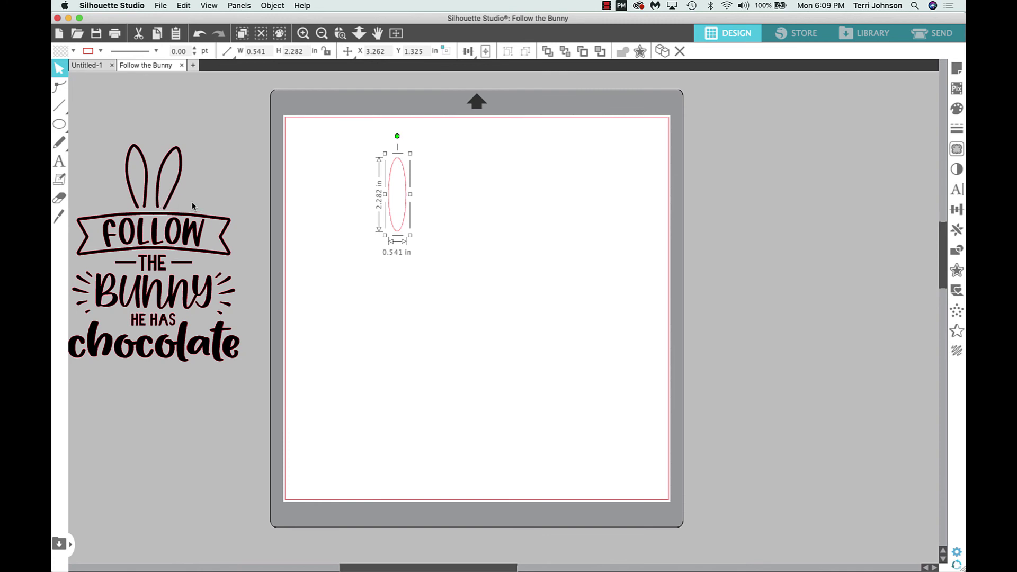
Open the ellipse for point editing and pull its top point slightly upward
{"action": "double_click", "coordinate": [399, 163]}
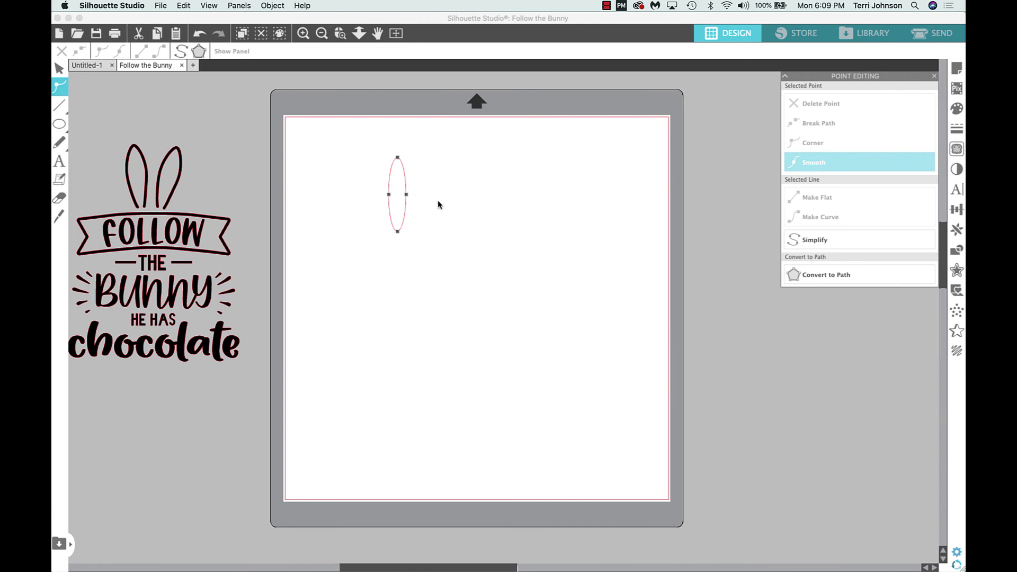
{"action": "key", "text": "super+z"}
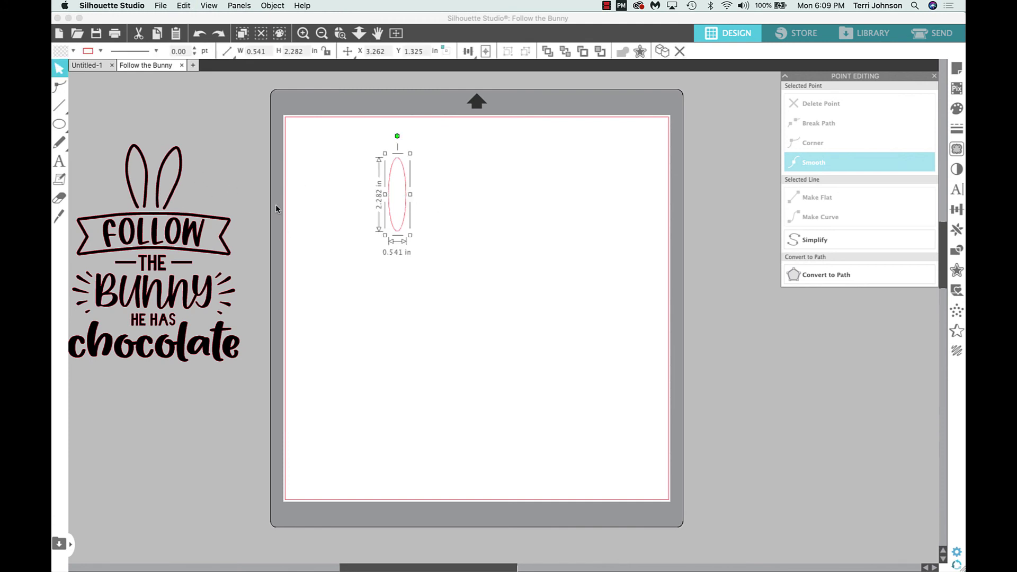
{"action": "left_click", "coordinate": [56, 90]}
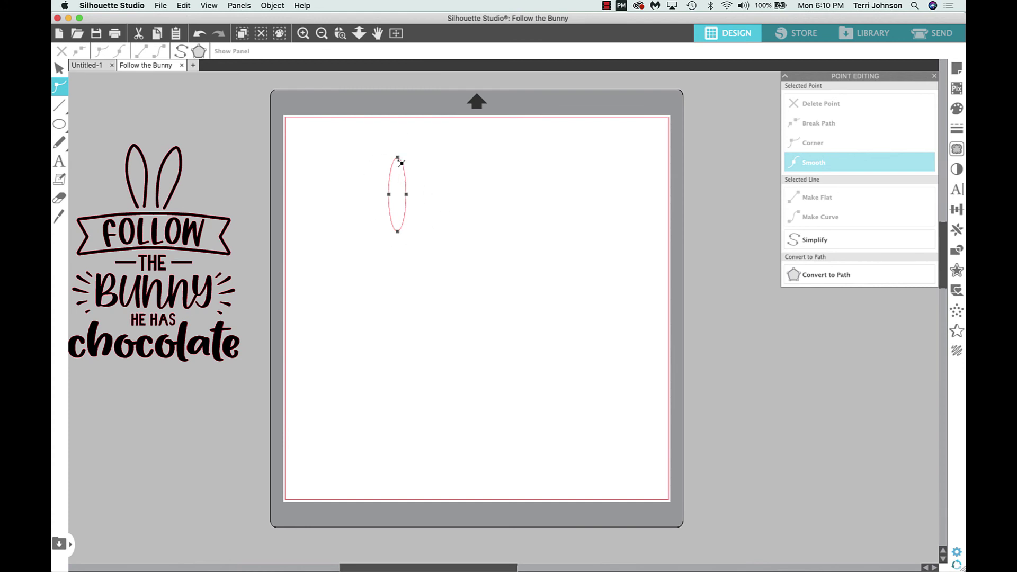
{"action": "left_click", "coordinate": [398, 158]}
{"action": "left_click_drag", "start_coordinate": [398, 158], "coordinate": [402, 156]}
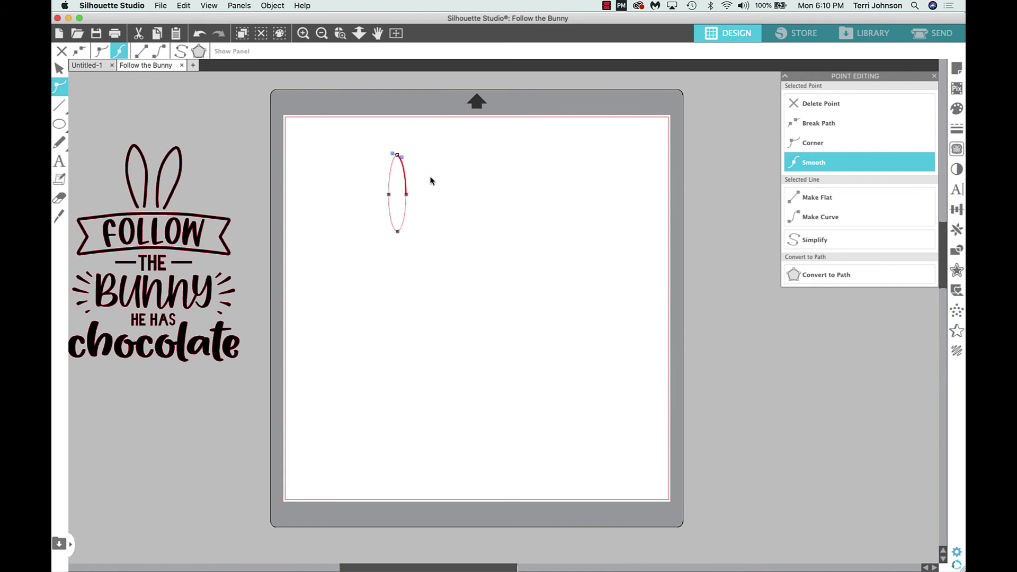
Move the ellipse's two side points outward and adjust their lower handles to taper the bottom into a bunny-ear shape
{"action": "left_click", "coordinate": [406, 194]}
{"action": "left_click_drag", "start_coordinate": [406, 194], "coordinate": [409, 195]}
{"action": "left_click_drag", "start_coordinate": [408, 215], "coordinate": [405, 217]}
{"action": "left_click", "coordinate": [389, 195]}
{"action": "left_click_drag", "start_coordinate": [390, 194], "coordinate": [392, 219]}
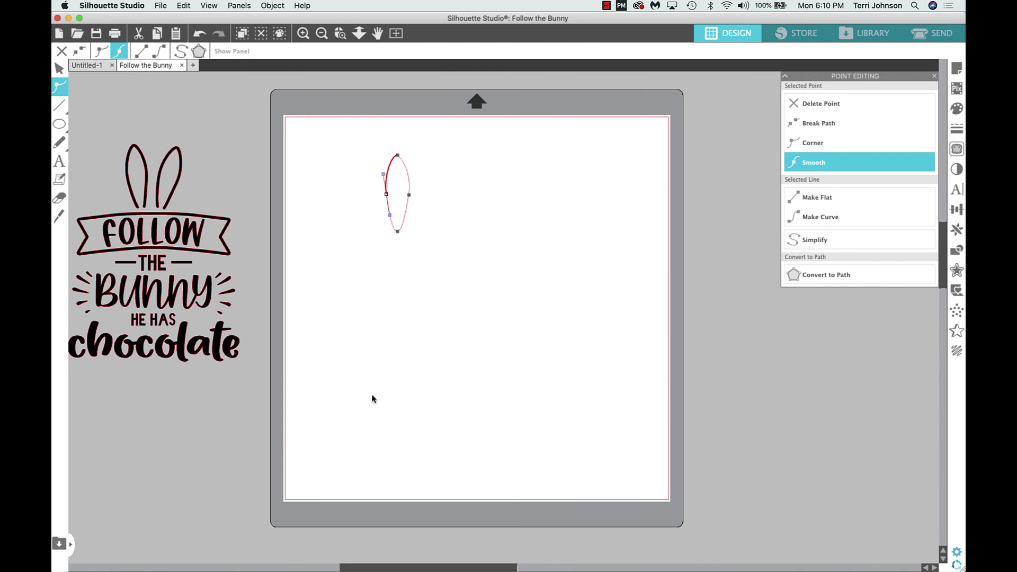
{"action": "left_click", "coordinate": [447, 215]}
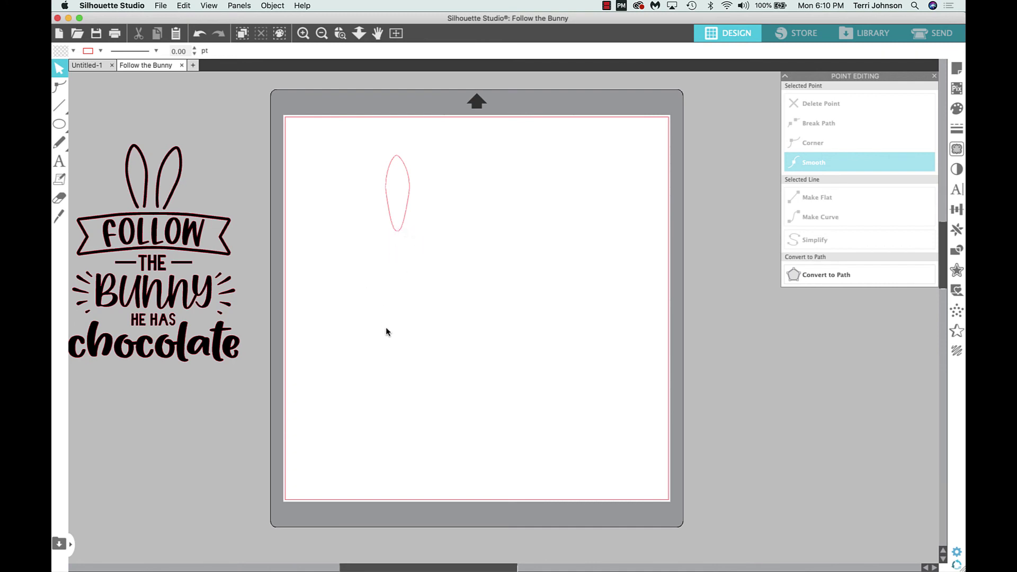
Cut straight across the ear's bottom tip with the Knife tool in Outline mode, using a line about 1.27 in long
{"action": "left_click", "coordinate": [59, 218]}
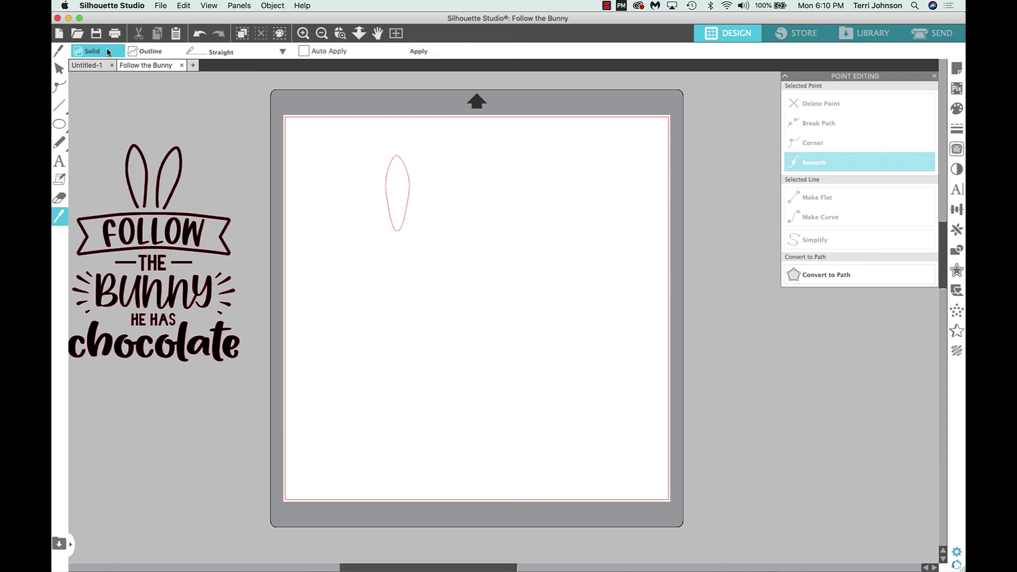
{"action": "left_click", "coordinate": [138, 57]}
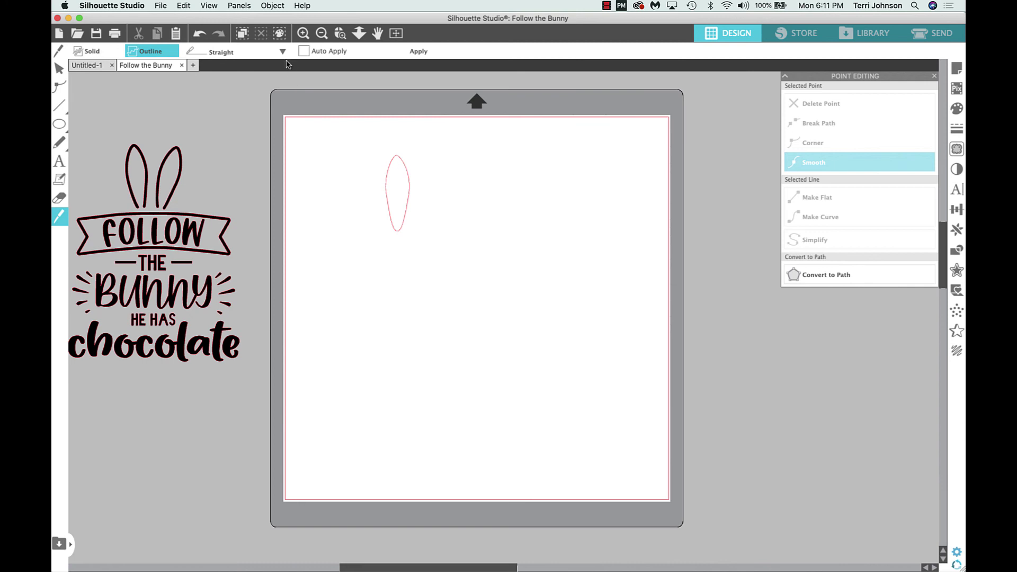
{"action": "left_click", "coordinate": [283, 53]}
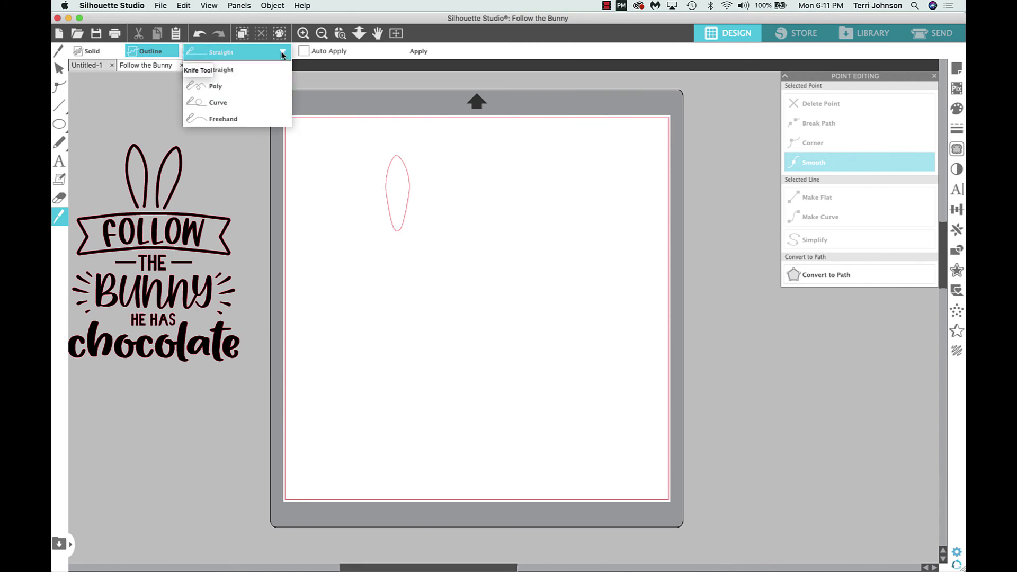
{"action": "left_click", "coordinate": [218, 70]}
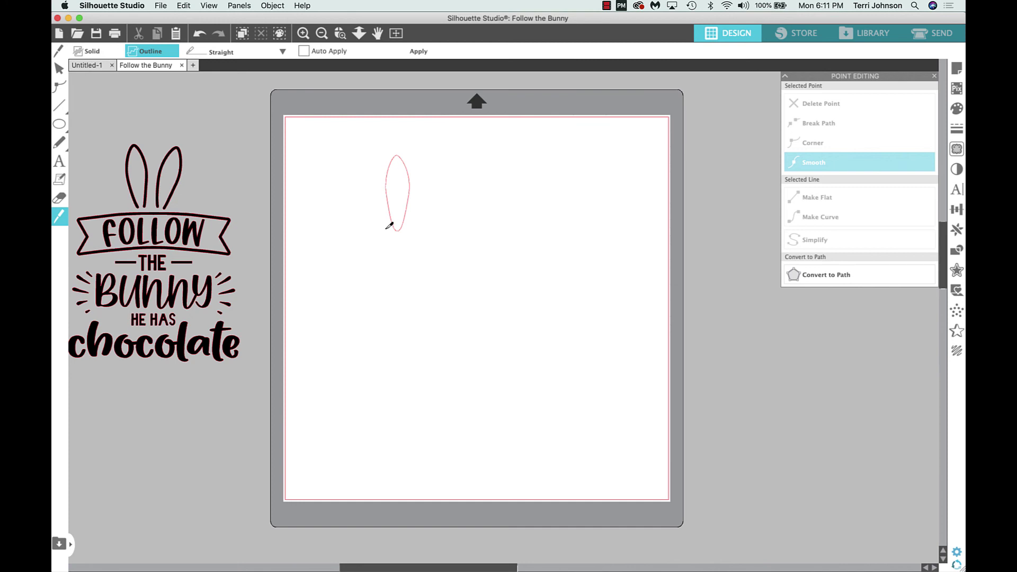
{"action": "left_click_drag", "start_coordinate": [387, 228], "coordinate": [427, 229]}
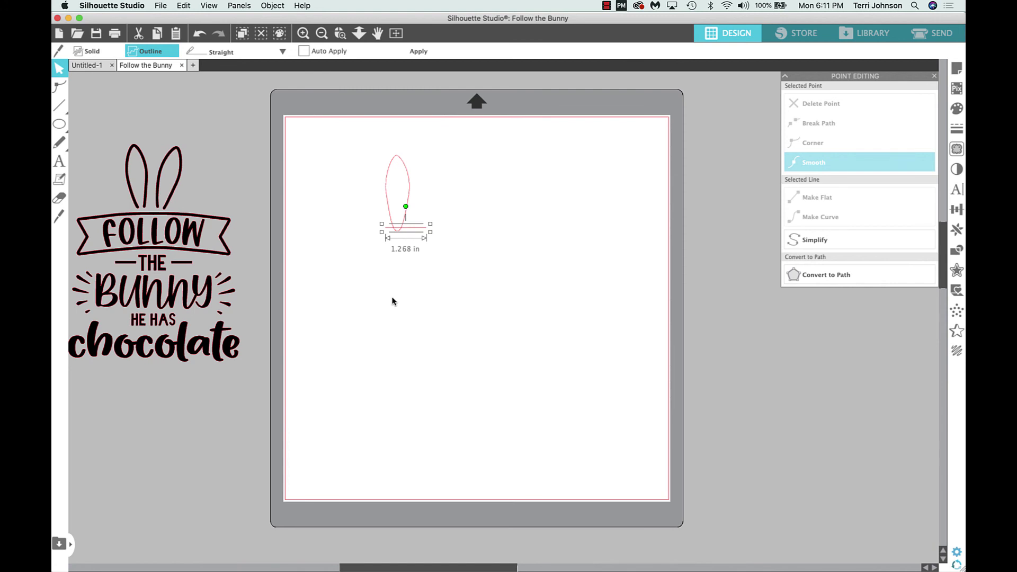
{"action": "key", "text": "Down"}
{"action": "key", "text": "Down"}
{"action": "left_click", "coordinate": [419, 53]}
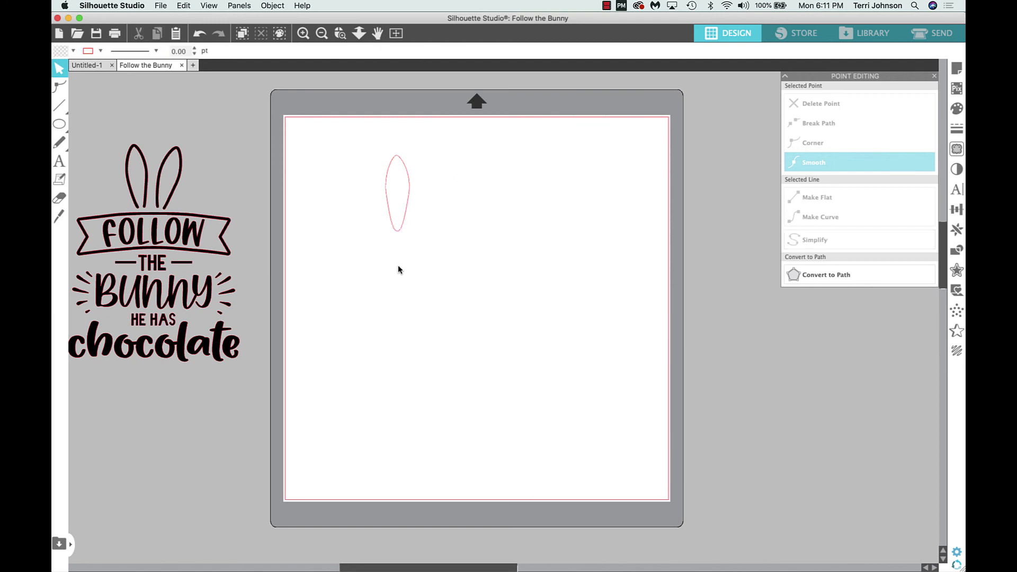
Move the ear away from its cut-off bottom tip and delete the tip
{"action": "left_click_drag", "start_coordinate": [397, 232], "coordinate": [368, 223]}
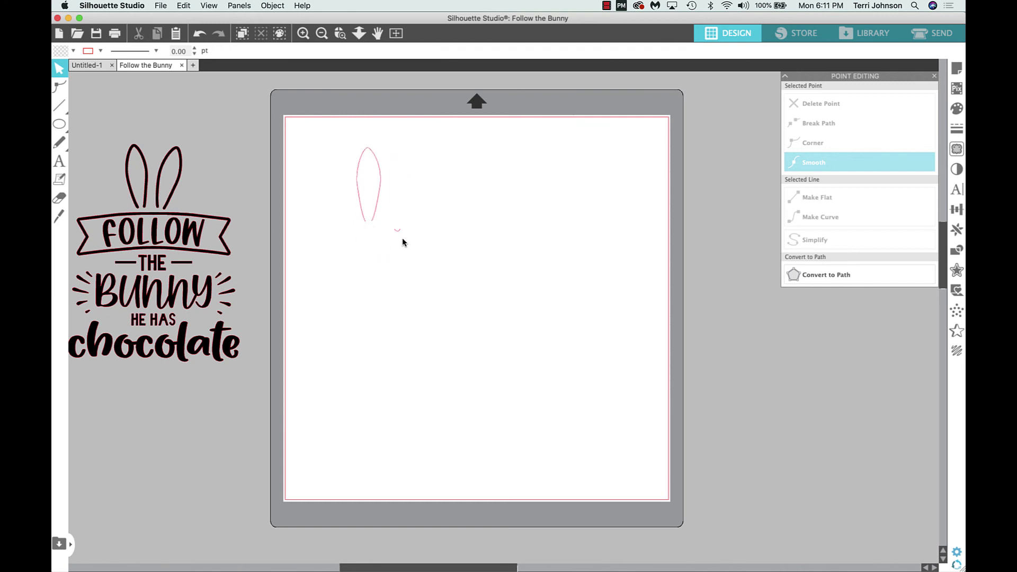
{"action": "left_click", "coordinate": [398, 232]}
{"action": "left_click", "coordinate": [380, 238]}
Delete the extra point at the lower-left open end of the ear outline
{"action": "left_click", "coordinate": [365, 223]}
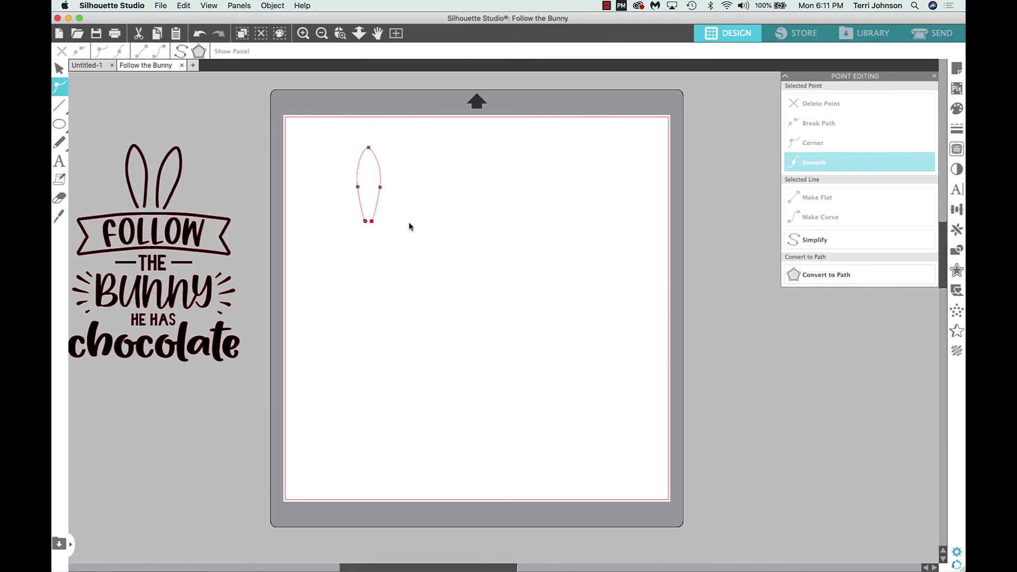
{"action": "key", "text": "Escape"}
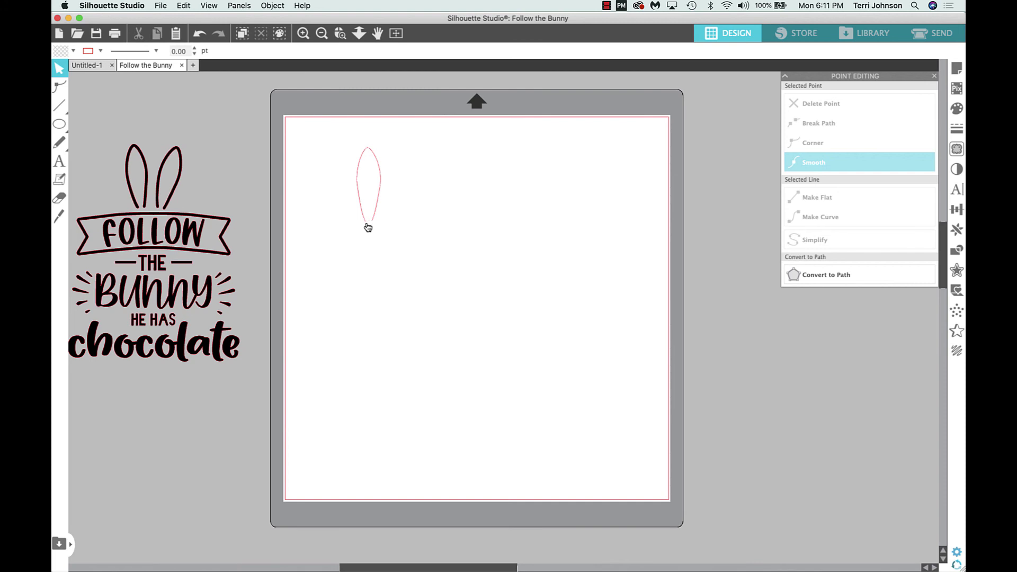
{"action": "left_click", "coordinate": [368, 225]}
{"action": "double_click", "coordinate": [367, 221]}
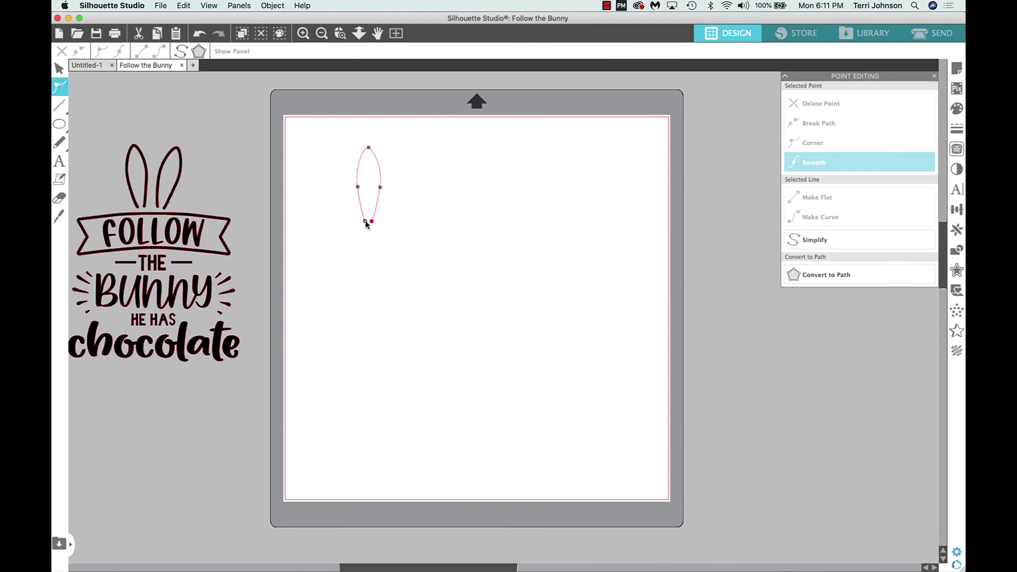
{"action": "left_click", "coordinate": [303, 33]}
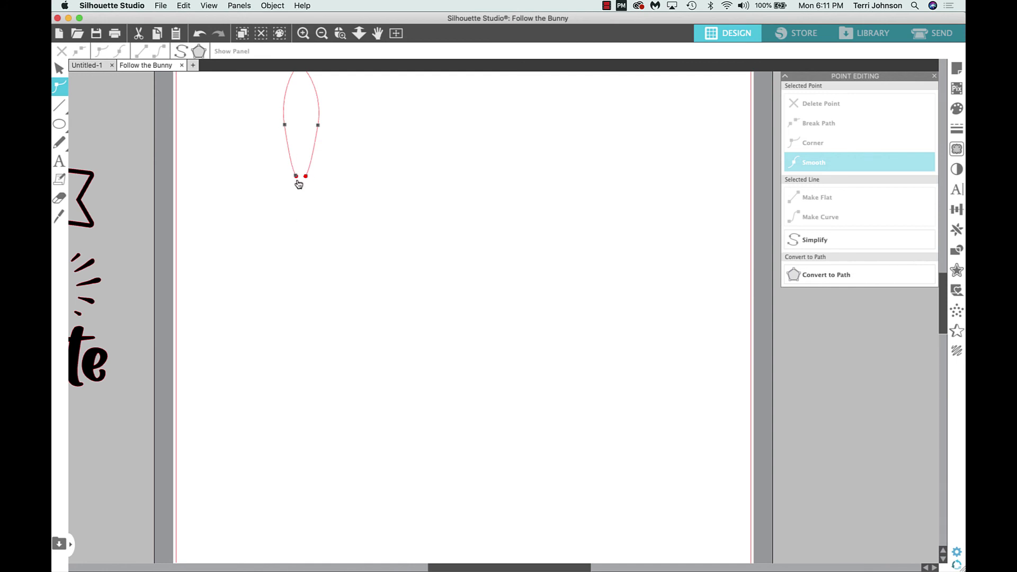
{"action": "left_click", "coordinate": [296, 176]}
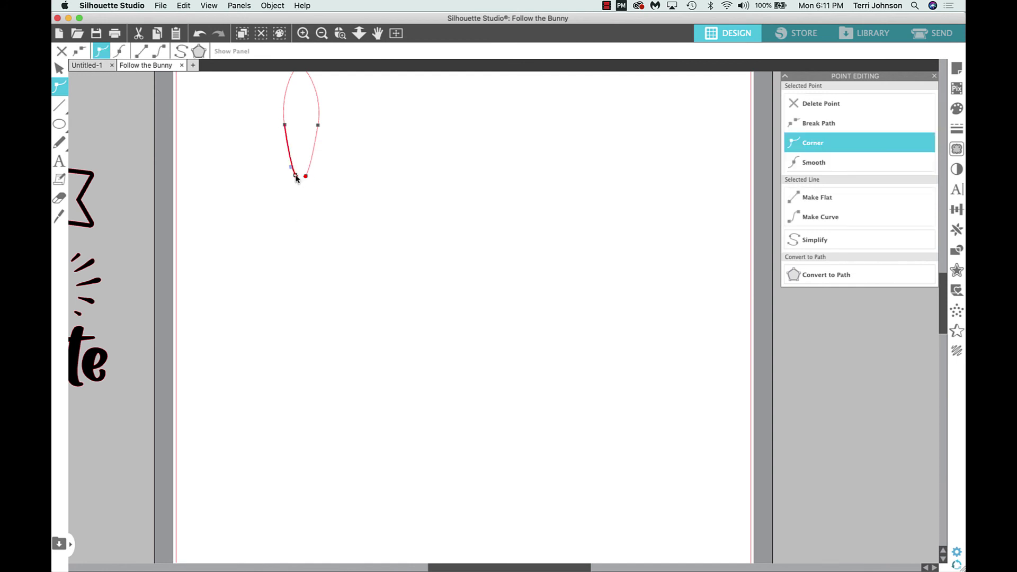
{"action": "left_click", "coordinate": [804, 106]}
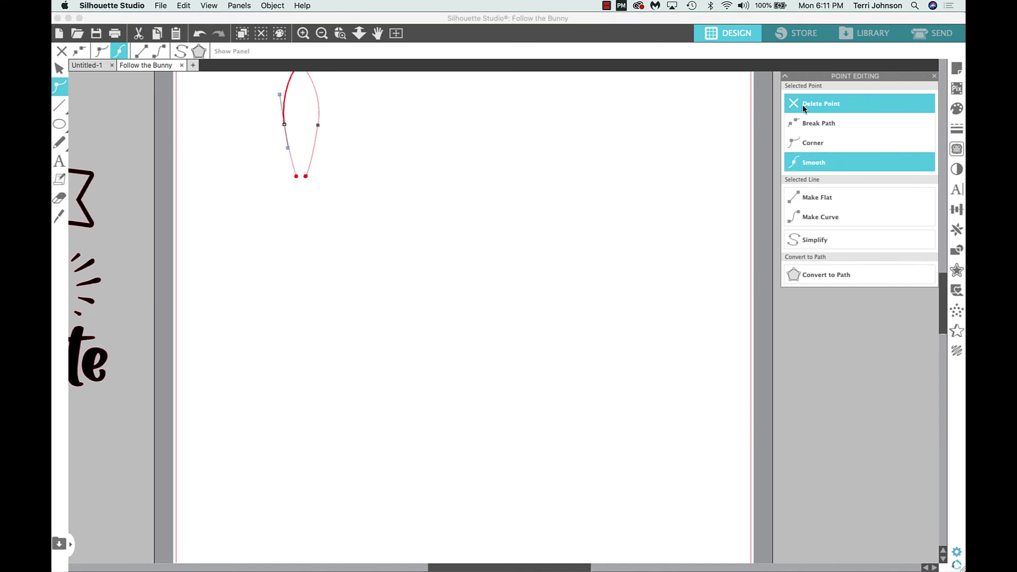
{"action": "left_click", "coordinate": [432, 196]}
{"action": "scroll", "coordinate": [432, 196], "scroll_direction": "up", "scroll_amount": 4}
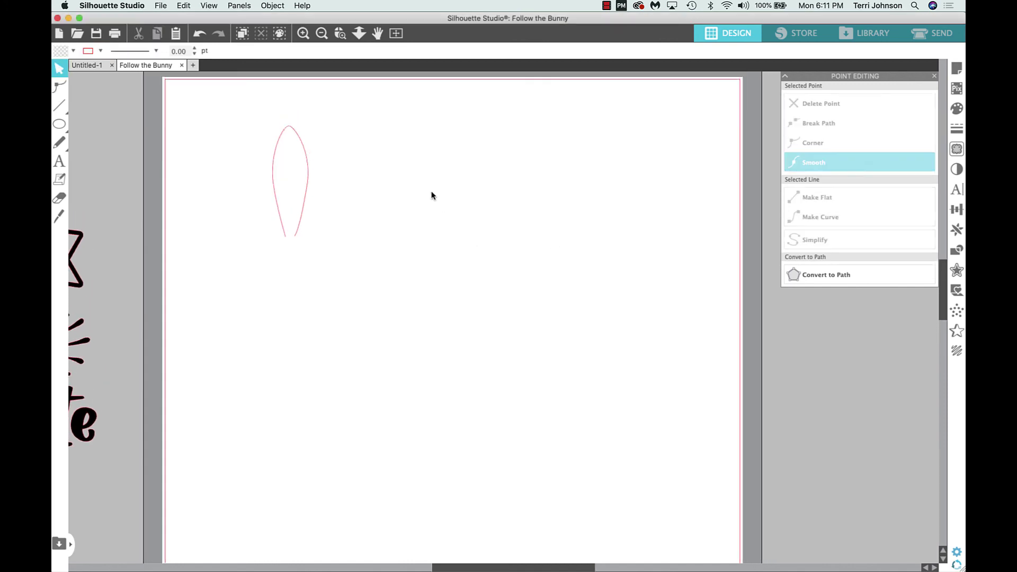
{"action": "left_click", "coordinate": [322, 33]}
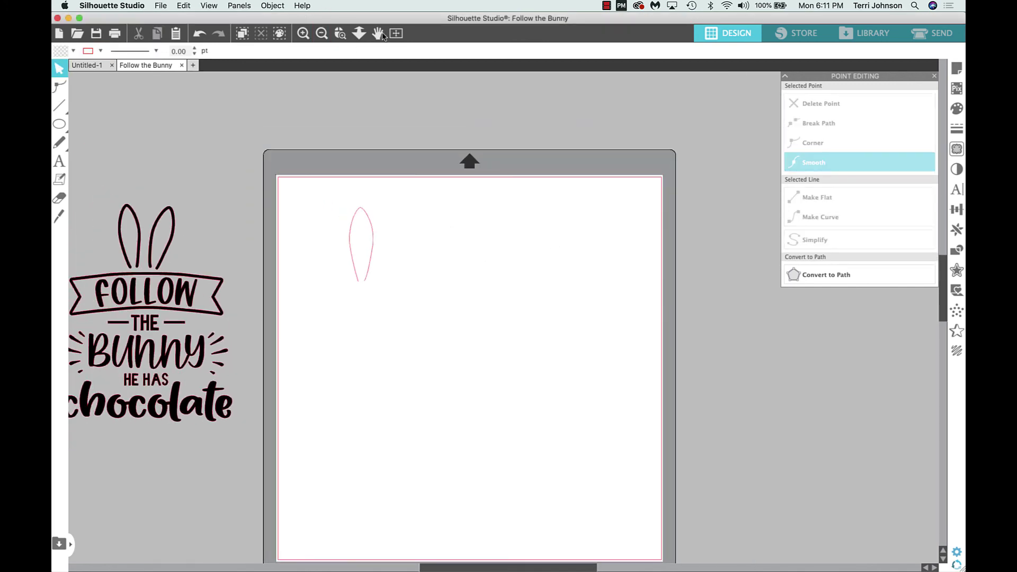
Apply a thin offset around the open ear outline with a reduced offset distance
{"action": "left_click", "coordinate": [373, 235]}
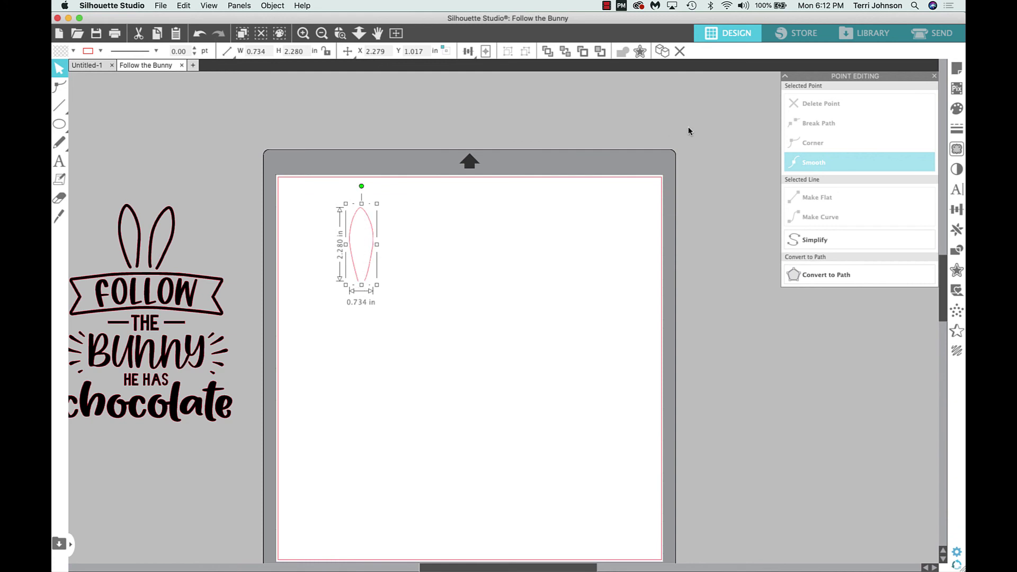
{"action": "left_click", "coordinate": [934, 76]}
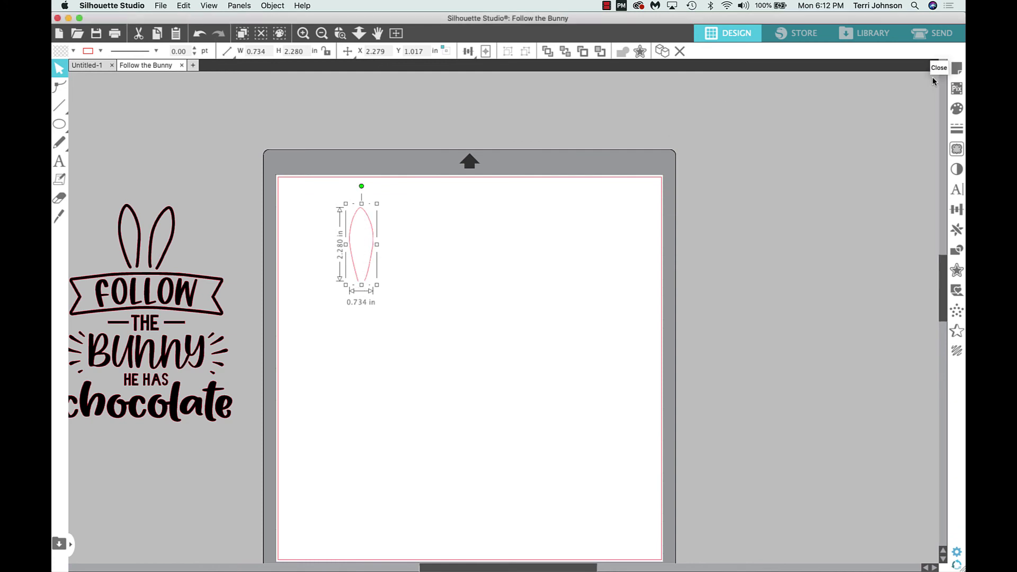
{"action": "left_click", "coordinate": [957, 271]}
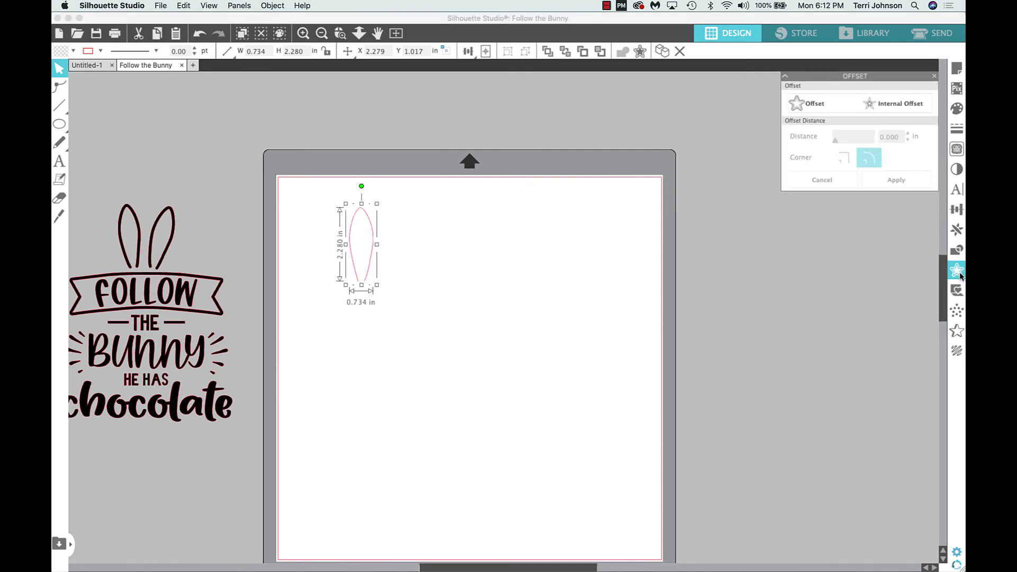
{"action": "left_click", "coordinate": [810, 104]}
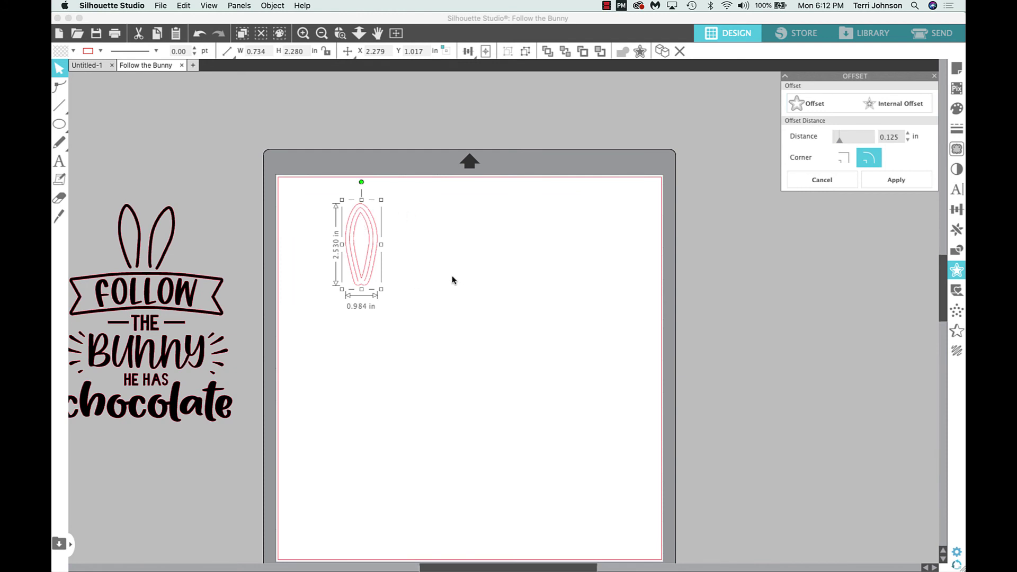
{"action": "left_click", "coordinate": [890, 137]}
{"action": "type", "text": "."}
{"action": "left_click", "coordinate": [889, 182]}
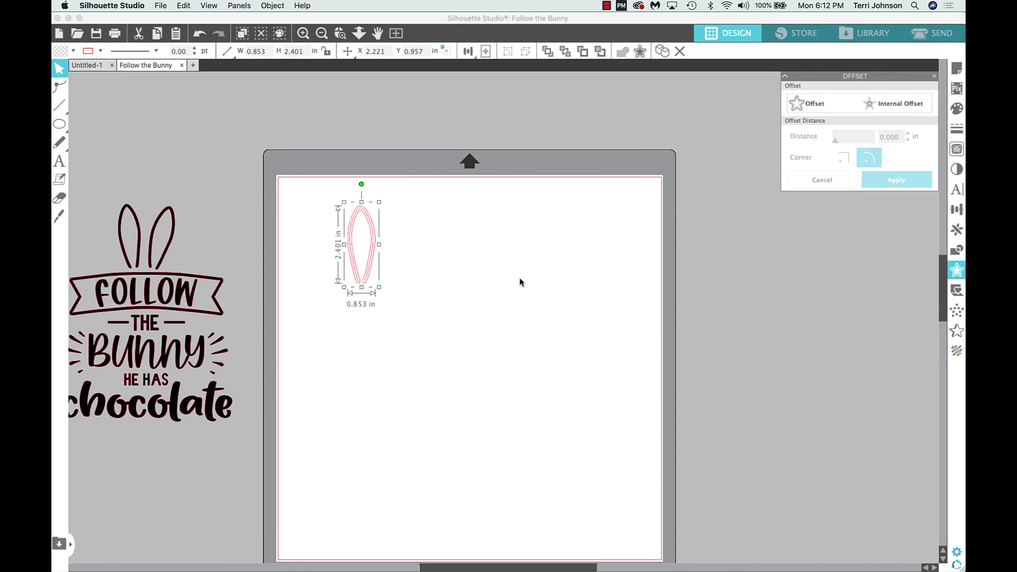
Move the offset ear clear of the original open outline, delete the original, and select the offset ear
{"action": "left_click_drag", "start_coordinate": [374, 256], "coordinate": [432, 259]}
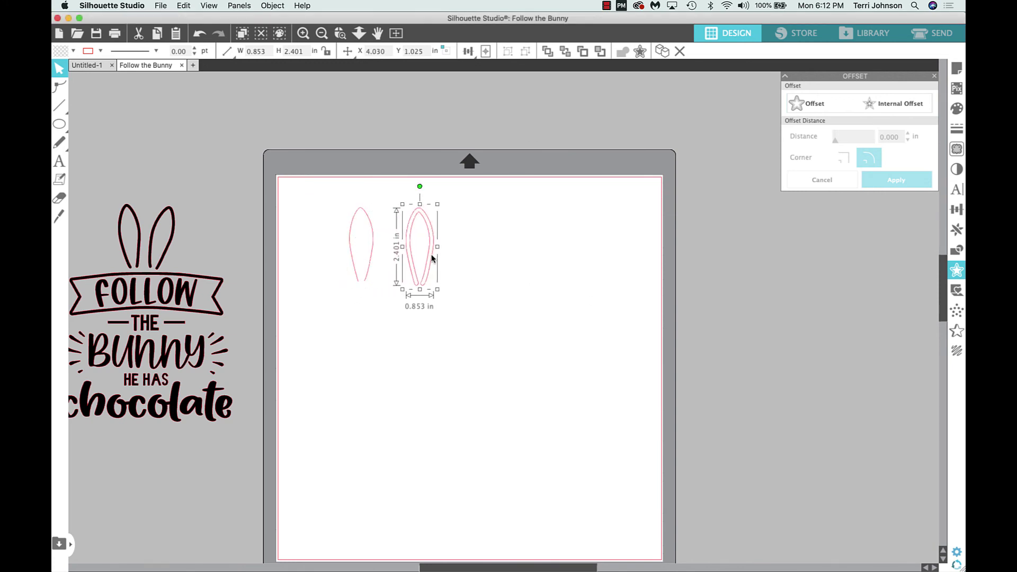
{"action": "left_click", "coordinate": [374, 245]}
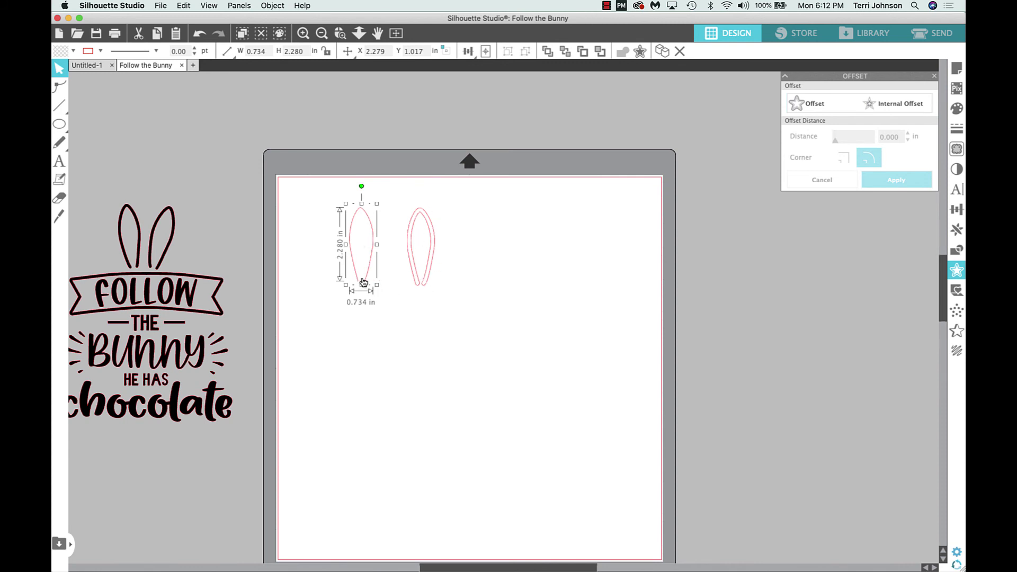
{"action": "key", "text": "Delete"}
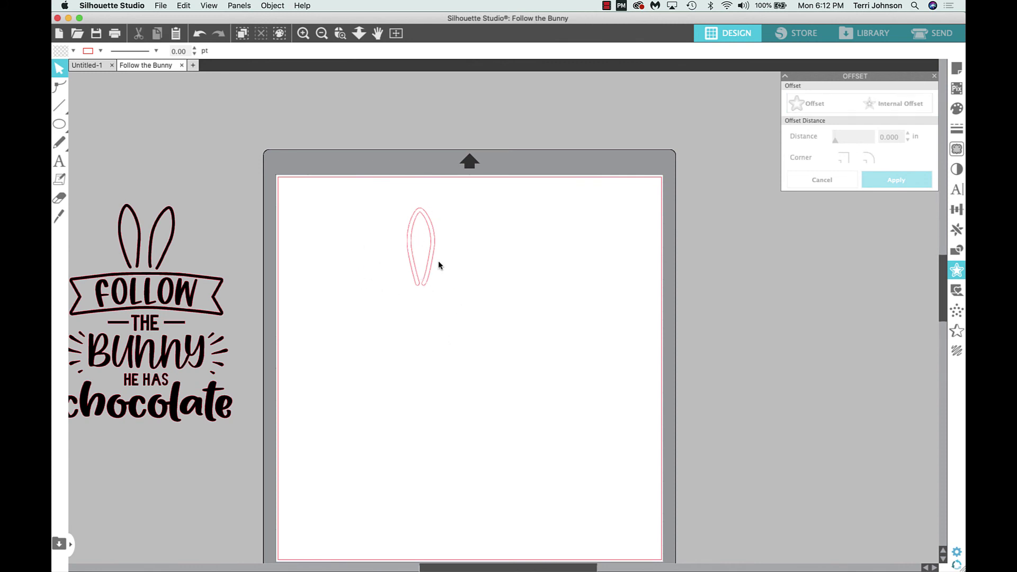
{"action": "left_click", "coordinate": [432, 259]}
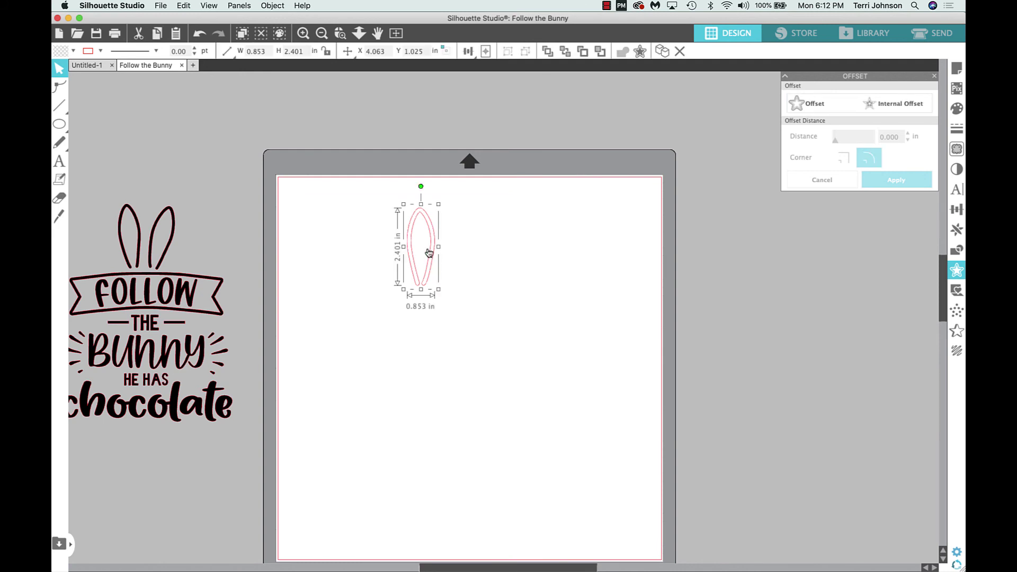
{"action": "right_click", "coordinate": [424, 255]}
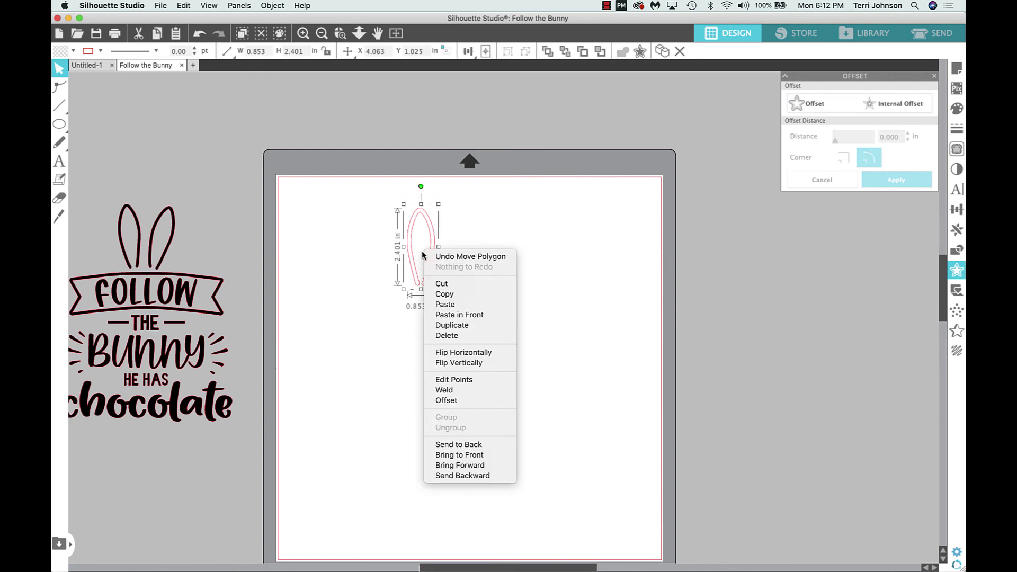
{"action": "left_click", "coordinate": [452, 326]}
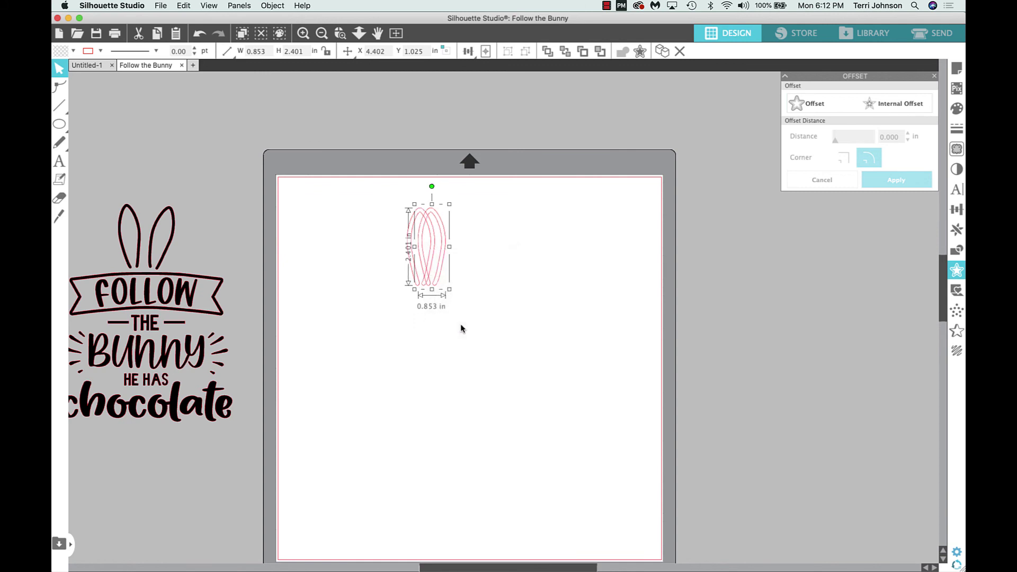
{"action": "key", "text": "super+z"}
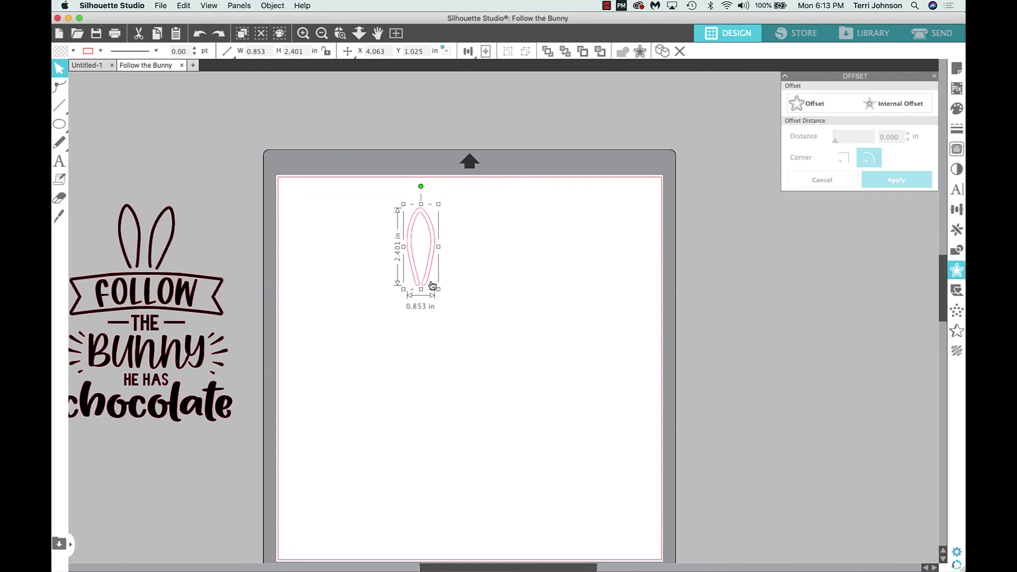
{"action": "key", "text": "super+shift+z"}
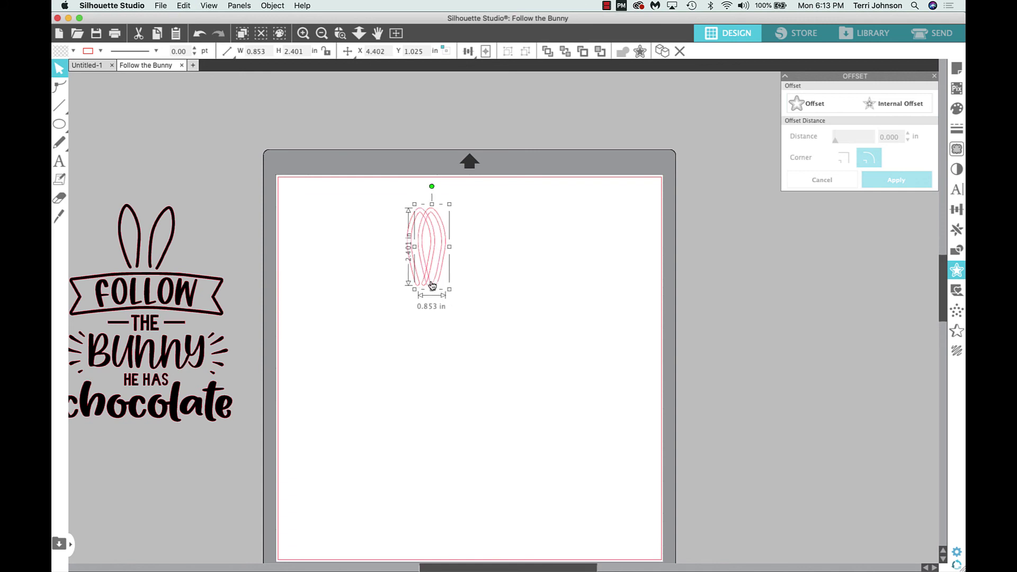
{"action": "key", "text": "super+z"}
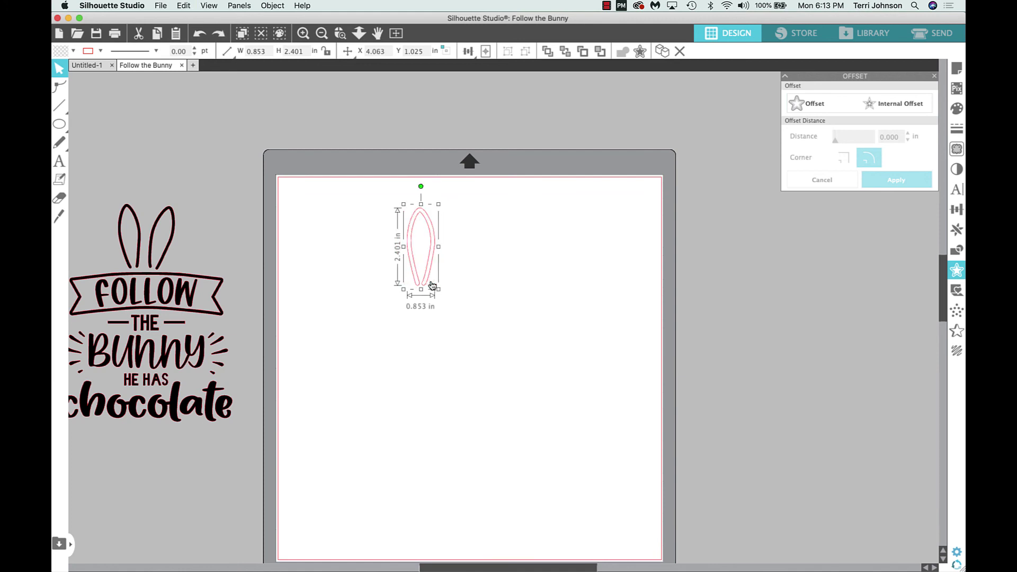
{"action": "key", "text": "super+shift+z"}
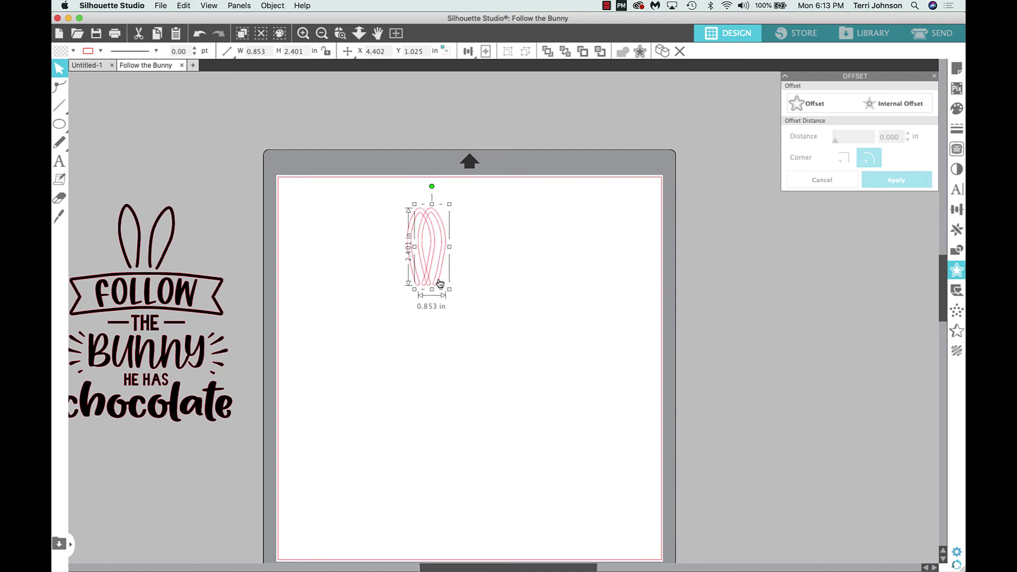
{"action": "key", "text": "super+z"}
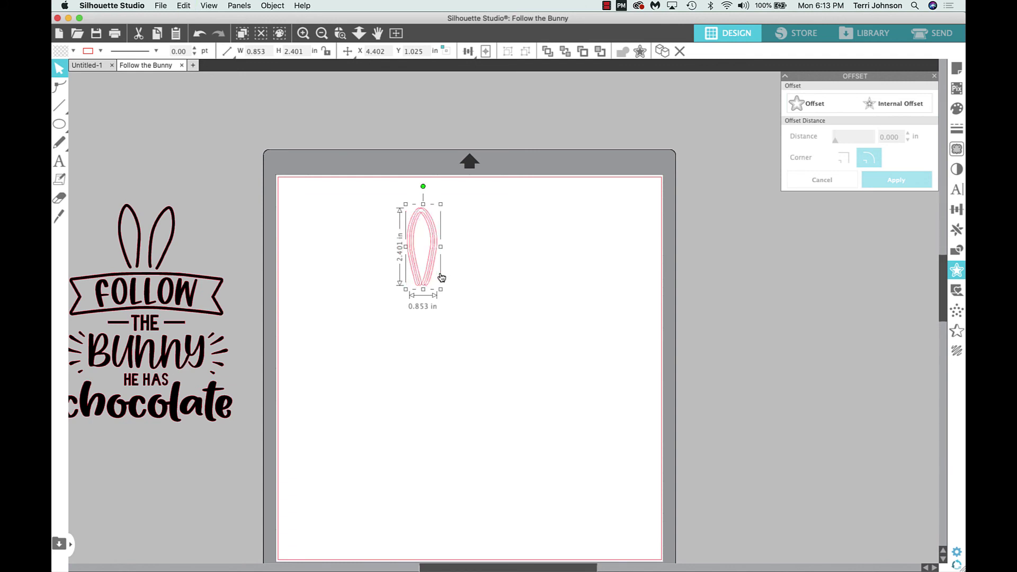
Replicate the ear with Duplicate Left and move the original slightly to the right to leave a gap between the two
{"action": "left_click", "coordinate": [276, 5]}
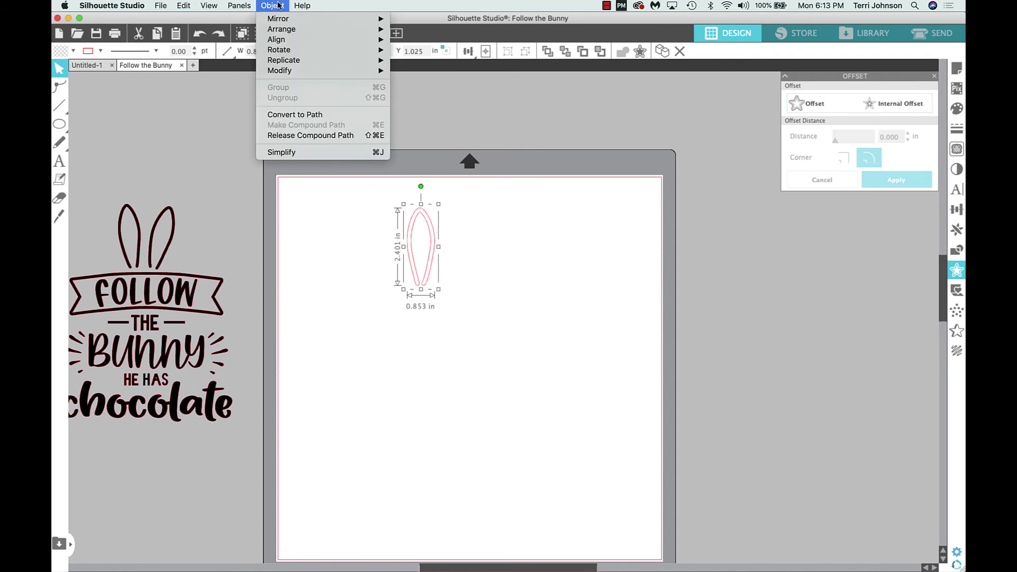
{"action": "mouse_move", "coordinate": [302, 60]}
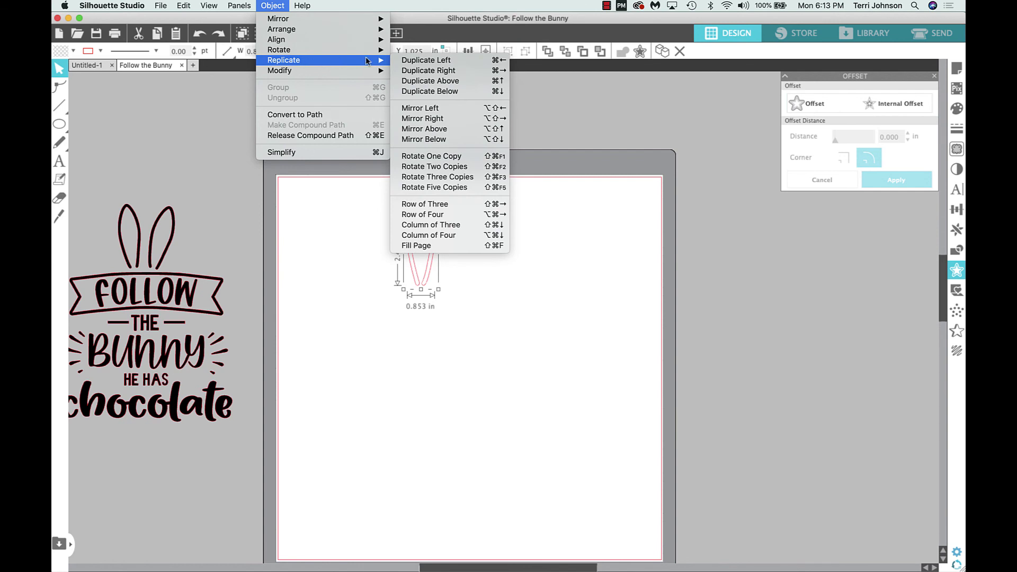
{"action": "left_click", "coordinate": [432, 61]}
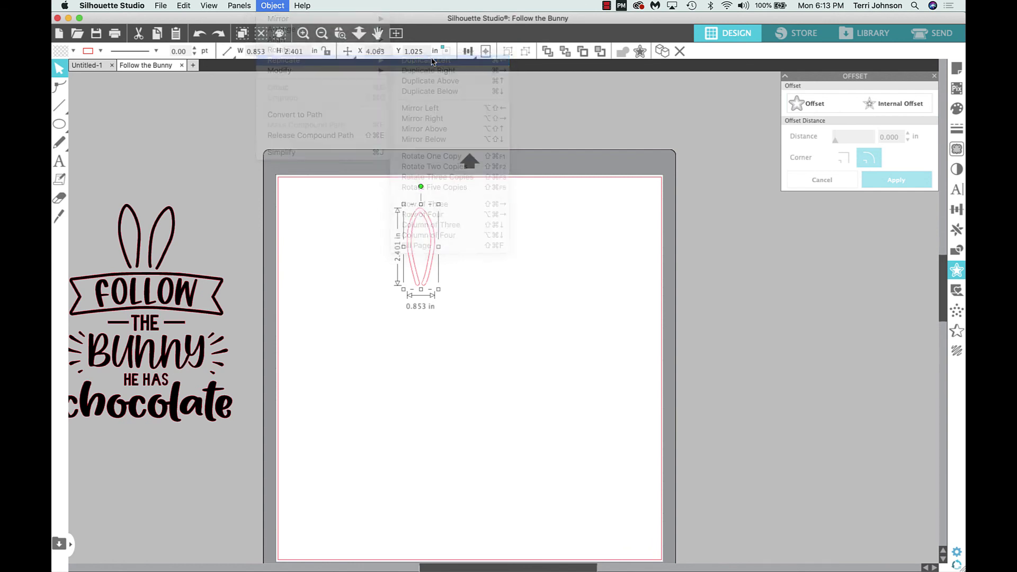
{"action": "left_click", "coordinate": [482, 229]}
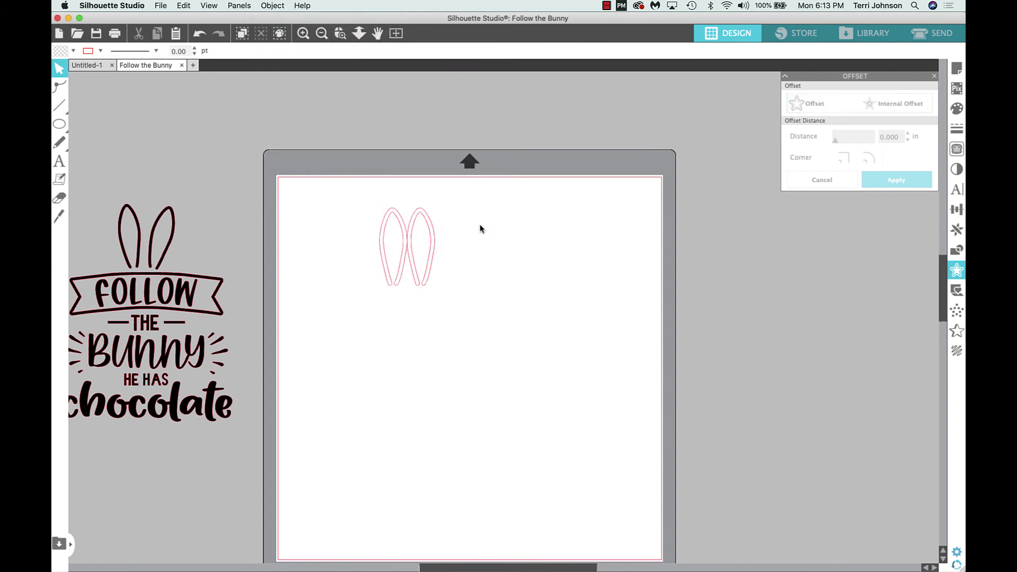
{"action": "left_click_drag", "start_coordinate": [422, 223], "coordinate": [432, 220]}
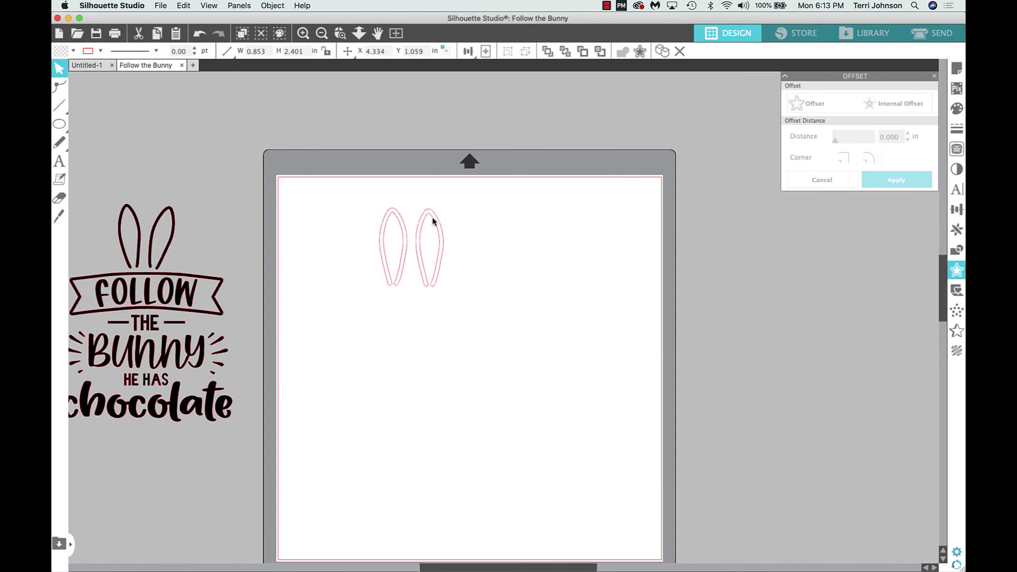
Fill both bunny ears with black
{"action": "left_click", "coordinate": [363, 202]}
{"action": "left_click_drag", "start_coordinate": [364, 203], "coordinate": [450, 294]}
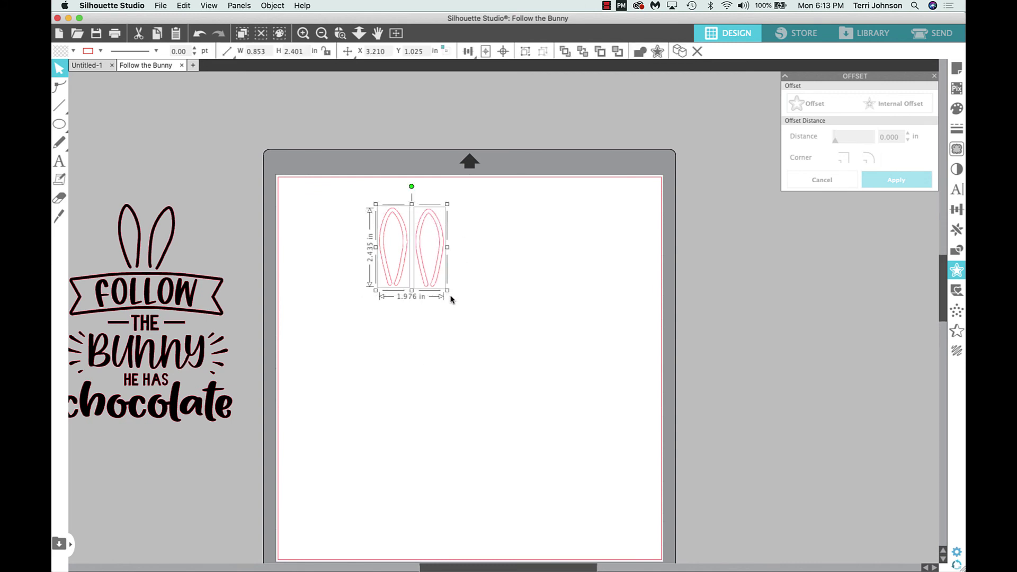
{"action": "left_click", "coordinate": [73, 51]}
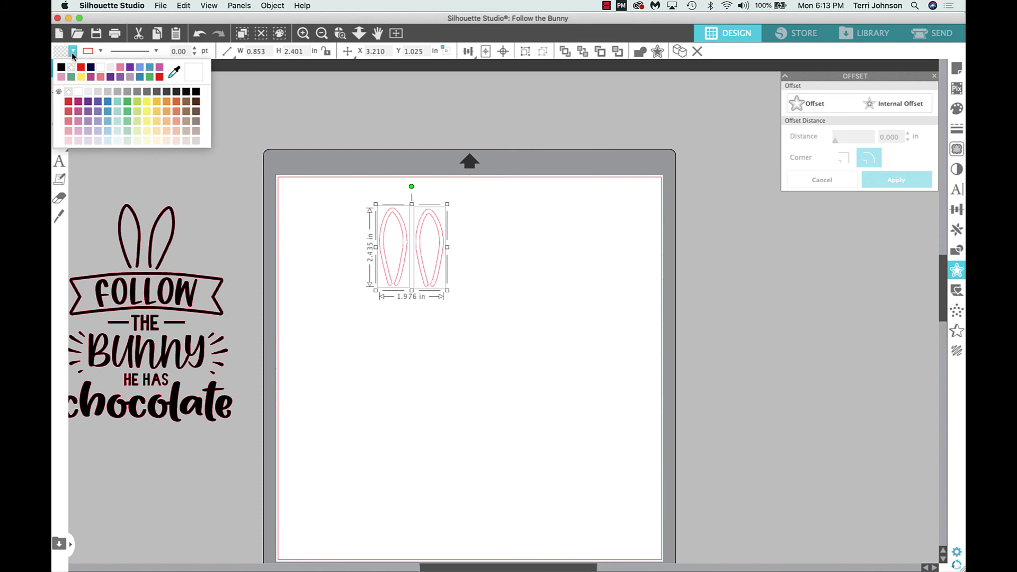
{"action": "left_click", "coordinate": [62, 67]}
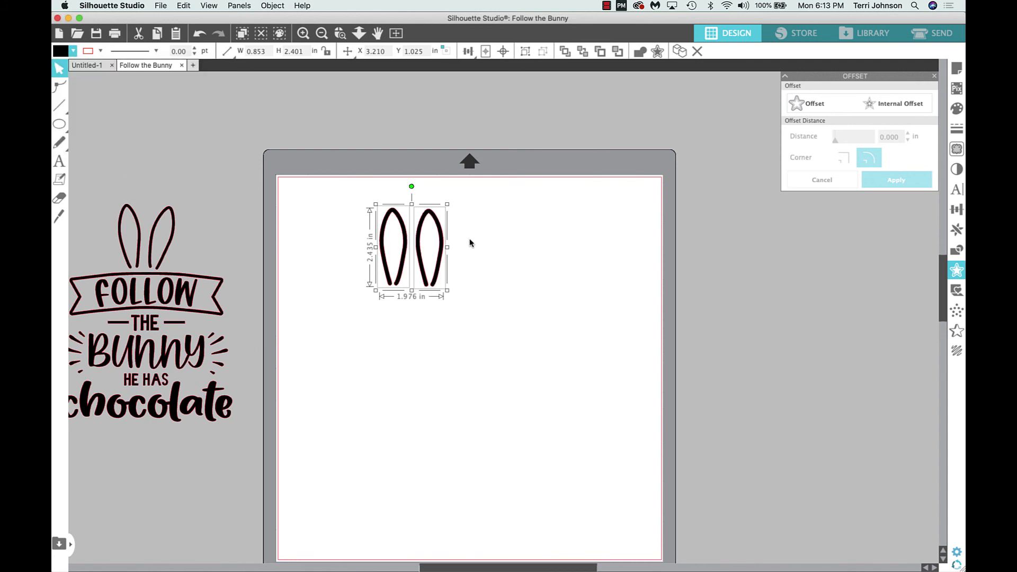
{"action": "left_click", "coordinate": [378, 339]}
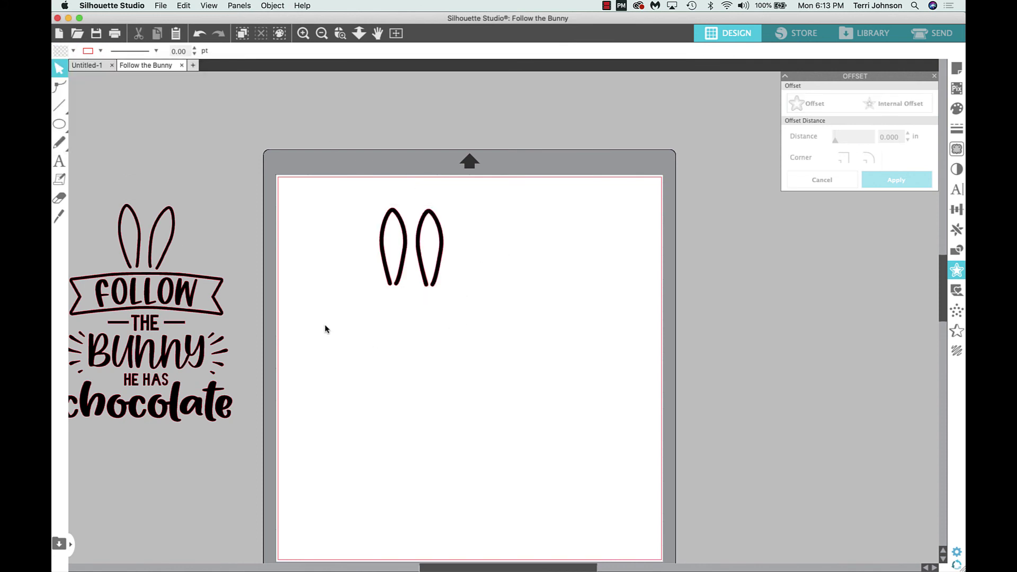
Rotate the left ear slightly counterclockwise and the right ear clockwise so they tilt outward, and select both ears
{"action": "left_click", "coordinate": [391, 212]}
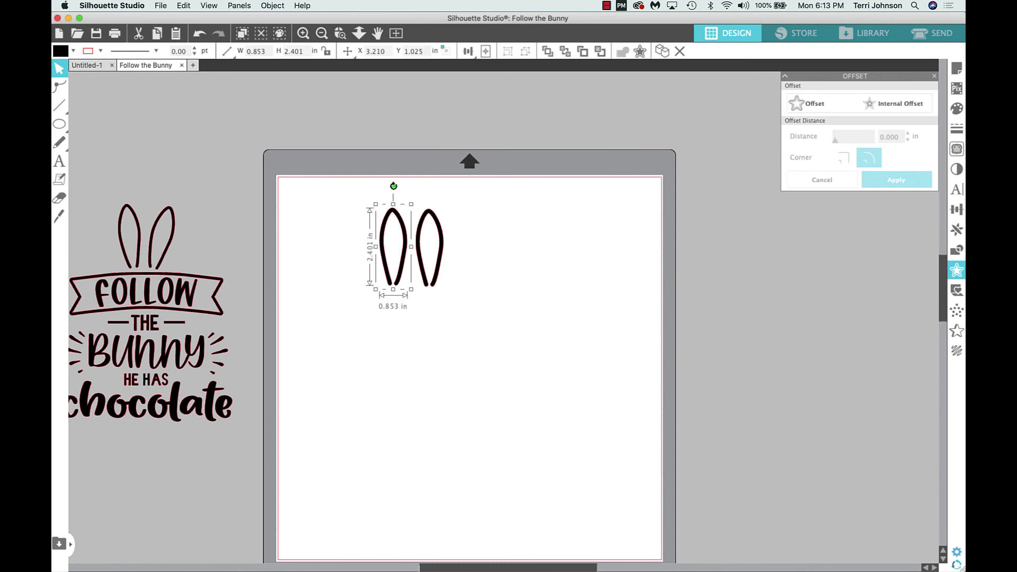
{"action": "left_click_drag", "start_coordinate": [393, 187], "coordinate": [389, 186]}
{"action": "left_click", "coordinate": [422, 220]}
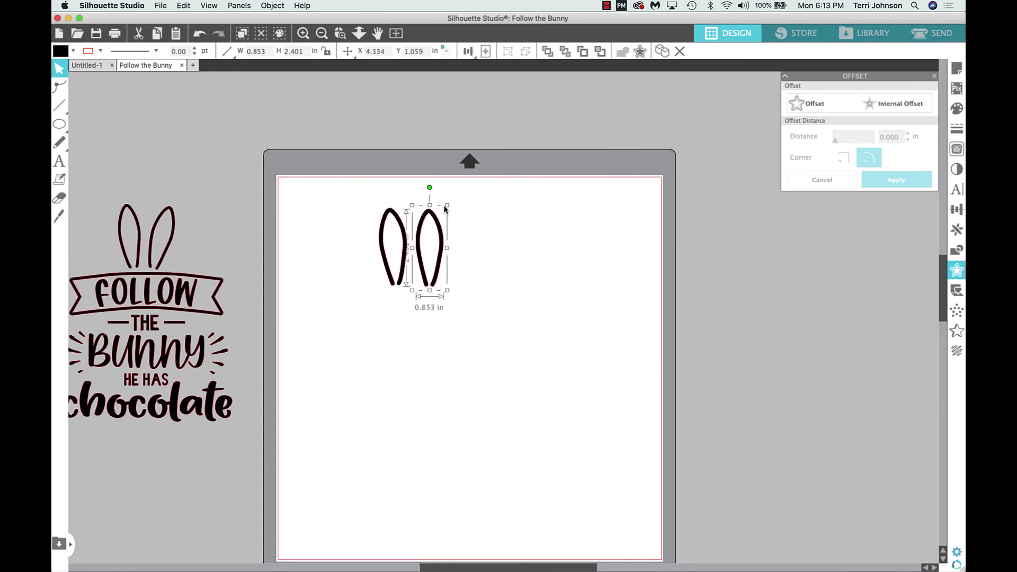
{"action": "left_click_drag", "start_coordinate": [430, 187], "coordinate": [439, 219]}
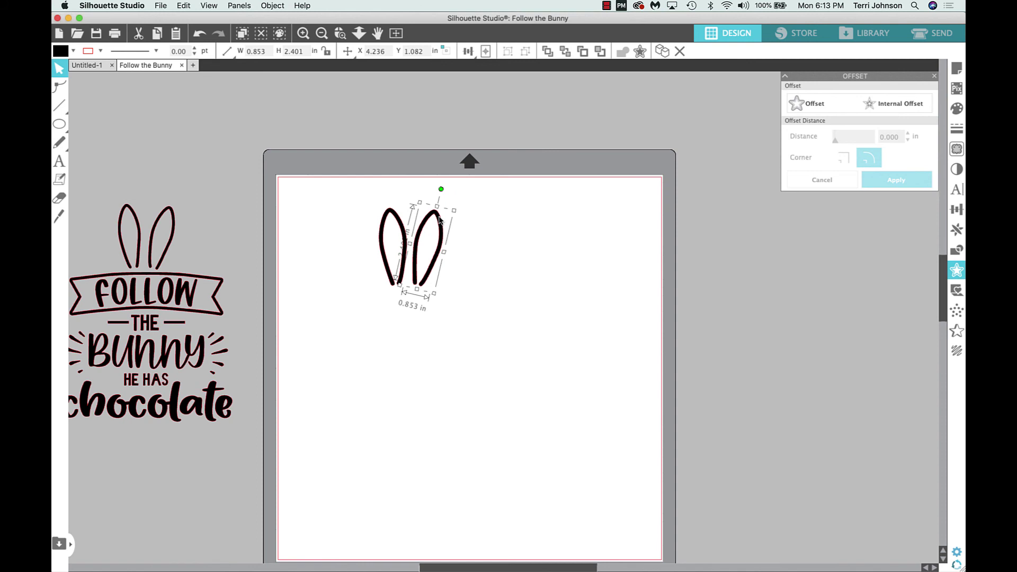
{"action": "left_click_drag", "start_coordinate": [357, 205], "coordinate": [440, 315]}
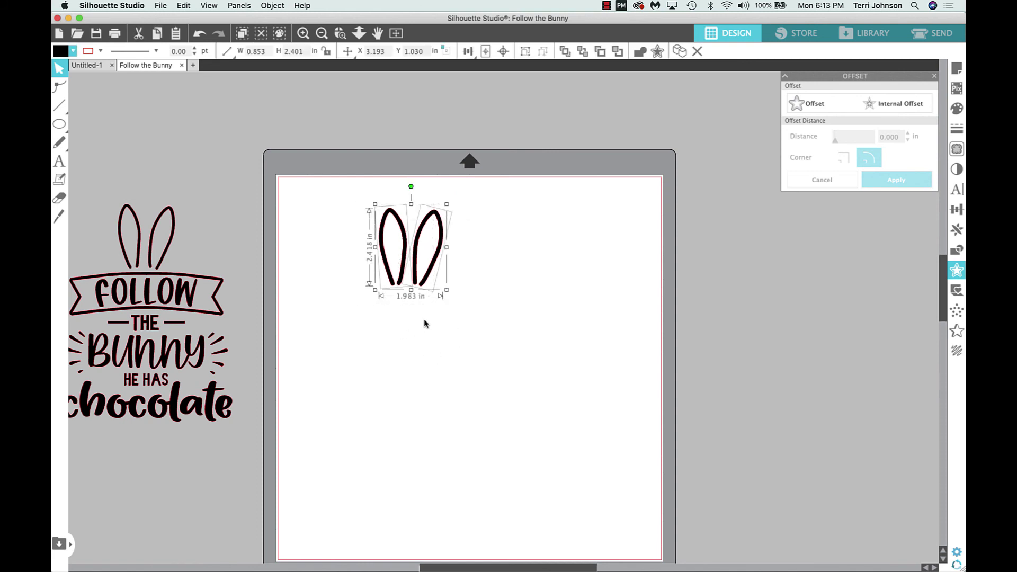
{"action": "key", "text": "super+g"}
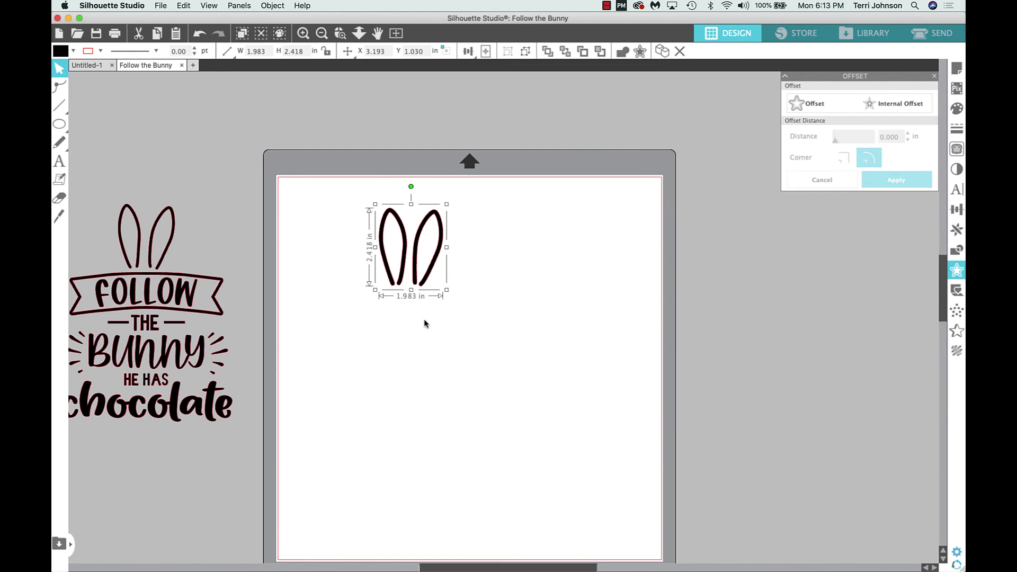
{"action": "key", "text": "super+z"}
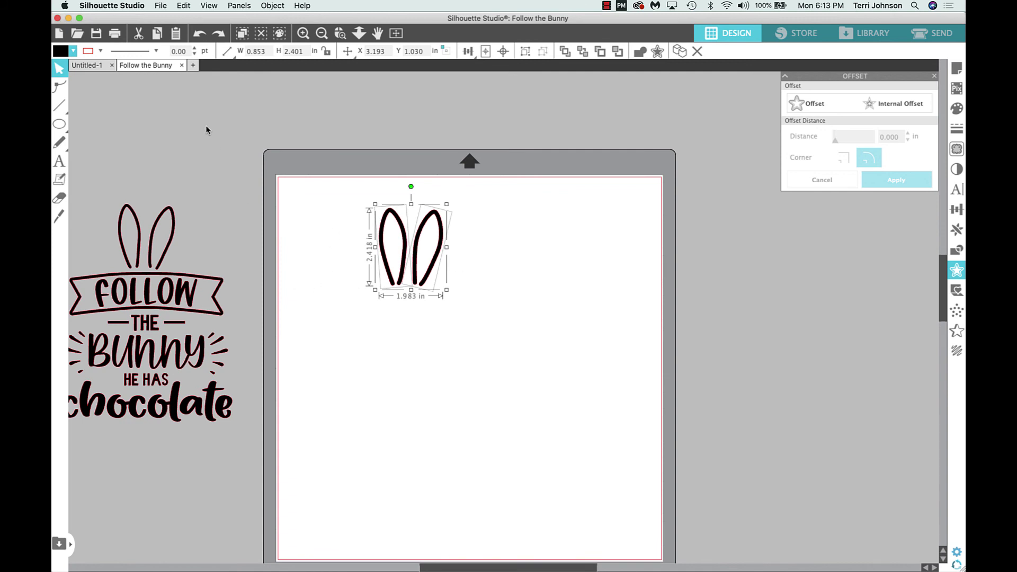
{"action": "left_click", "coordinate": [272, 6]}
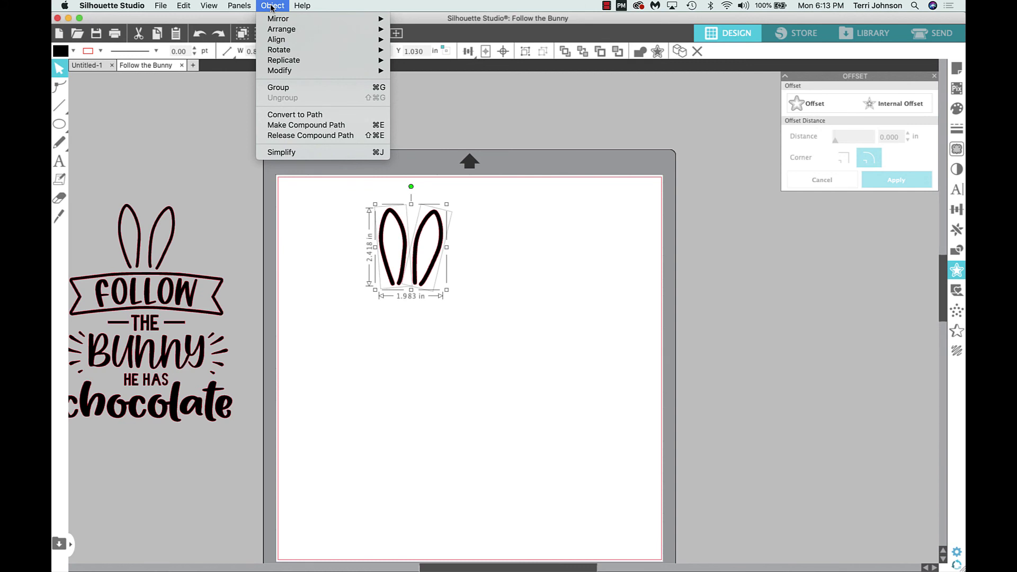
{"action": "left_click", "coordinate": [288, 88]}
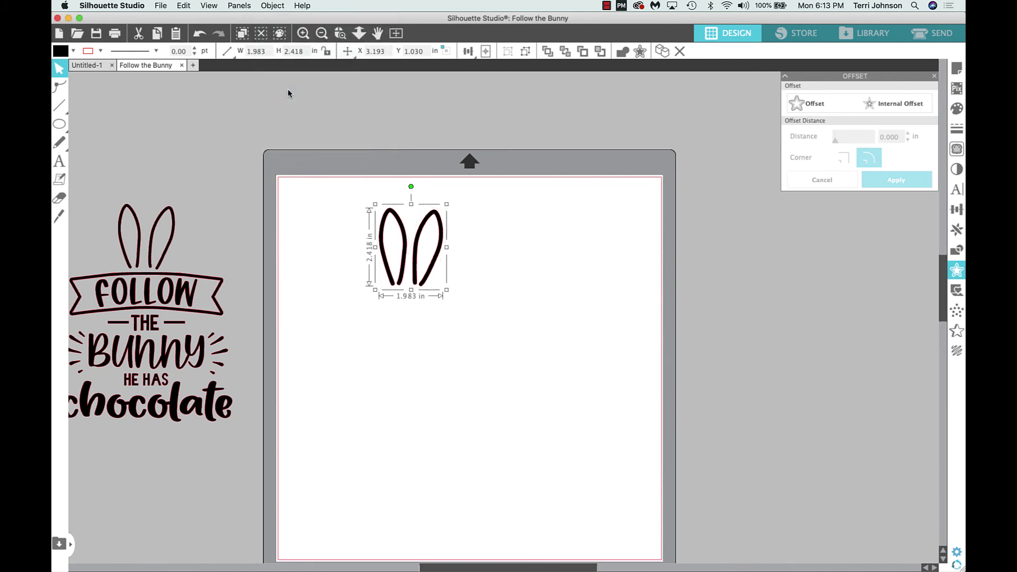
{"action": "key", "text": "super+z"}
Group the two selected bunny ears into one object
{"action": "right_click", "coordinate": [417, 218]}
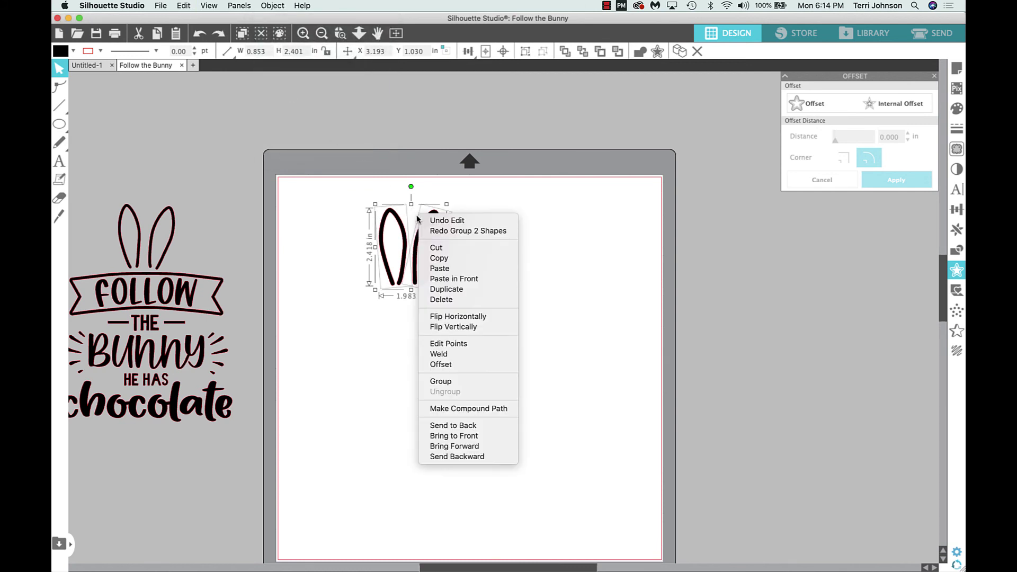
{"action": "left_click", "coordinate": [450, 382]}
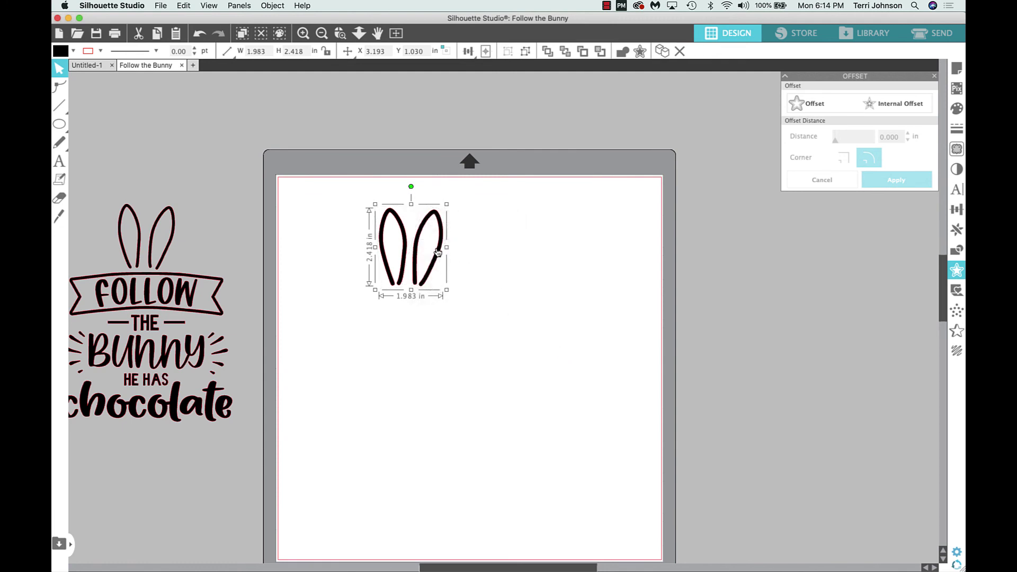
{"action": "left_click", "coordinate": [446, 205]}
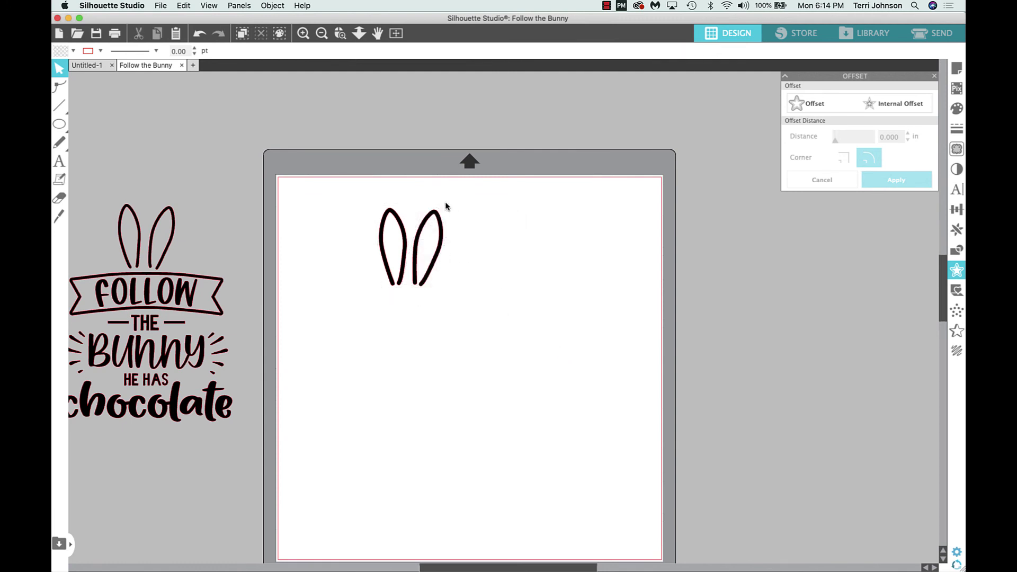
Stretch the grouped ears to about 2.55 in tall and move them toward the page's upper-left corner
{"action": "left_click", "coordinate": [436, 215]}
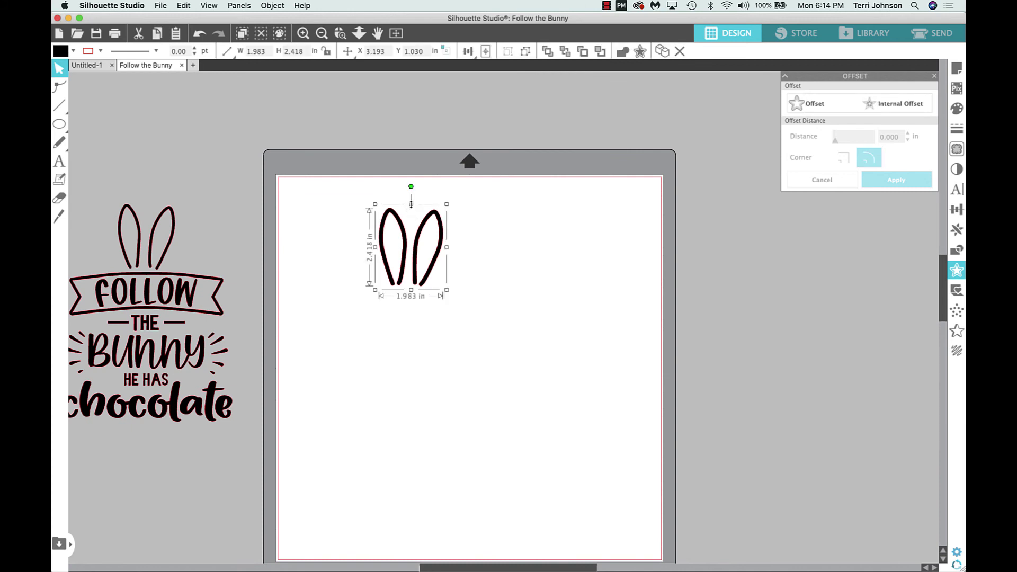
{"action": "left_click_drag", "start_coordinate": [413, 207], "coordinate": [366, 215]}
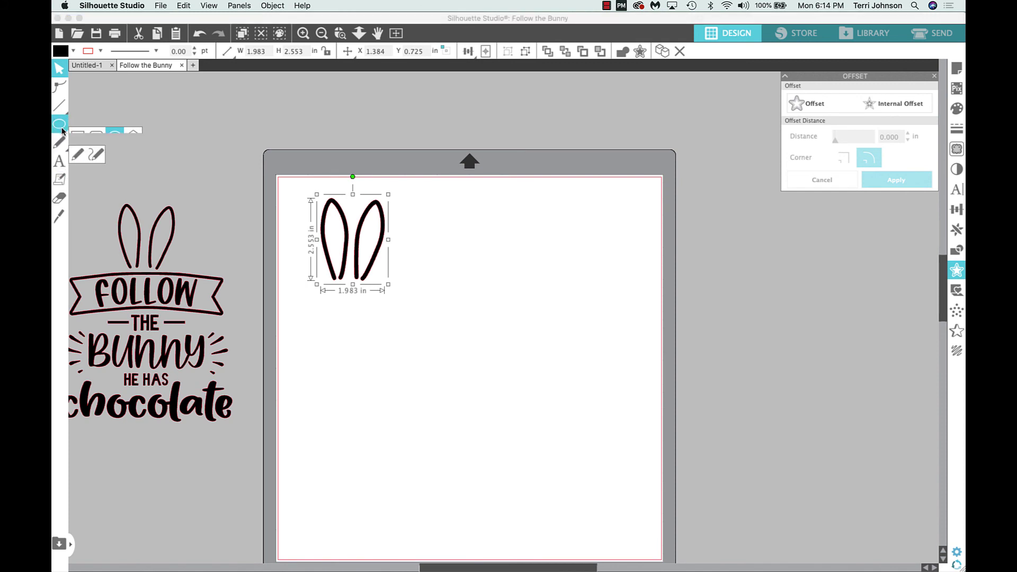
Draw a wide rectangle about 8.42 in by 1.57 in below the bunny ears
{"action": "mouse_move", "coordinate": [60, 125]}
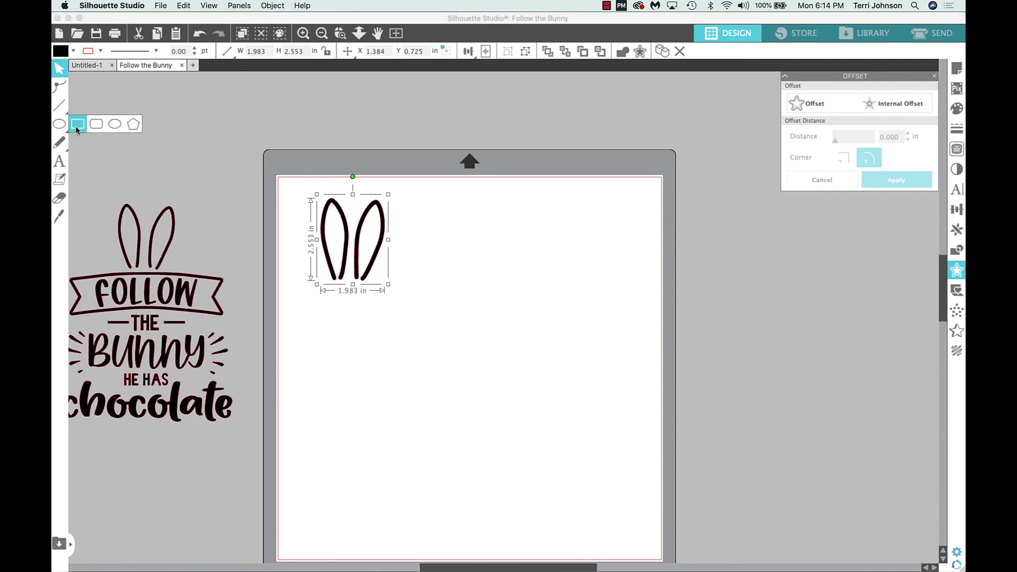
{"action": "left_click", "coordinate": [77, 124]}
{"action": "left_click_drag", "start_coordinate": [324, 307], "coordinate": [595, 359]}
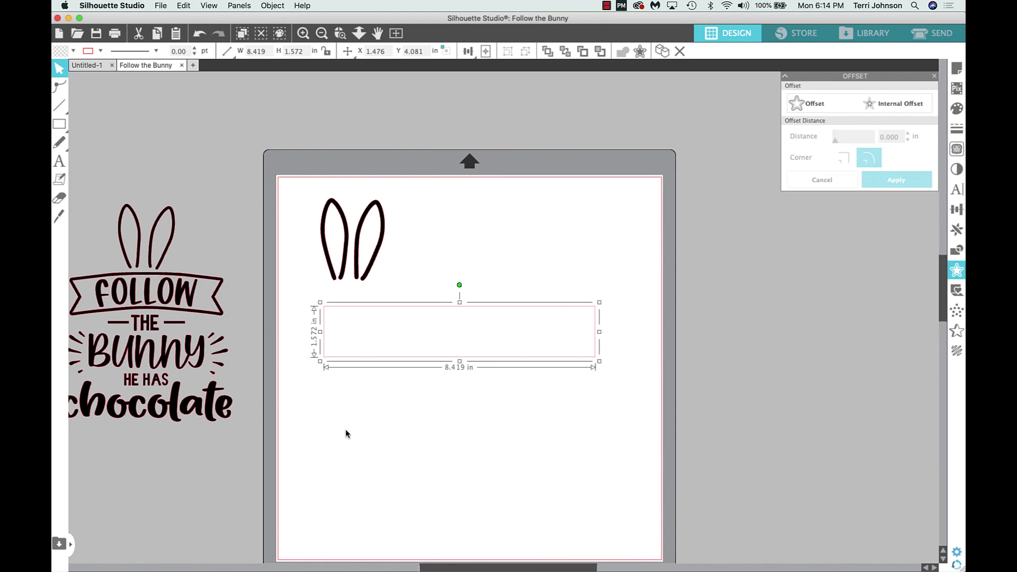
Close the Offset settings and add an edit point near the middle of the rectangle's right edge
{"action": "double_click", "coordinate": [382, 358]}
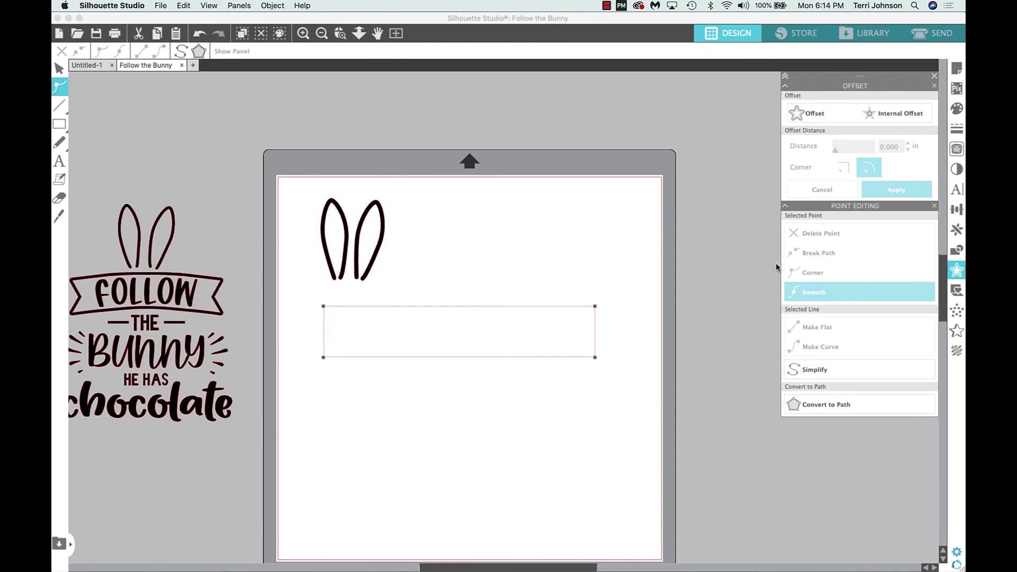
{"action": "left_click", "coordinate": [933, 79]}
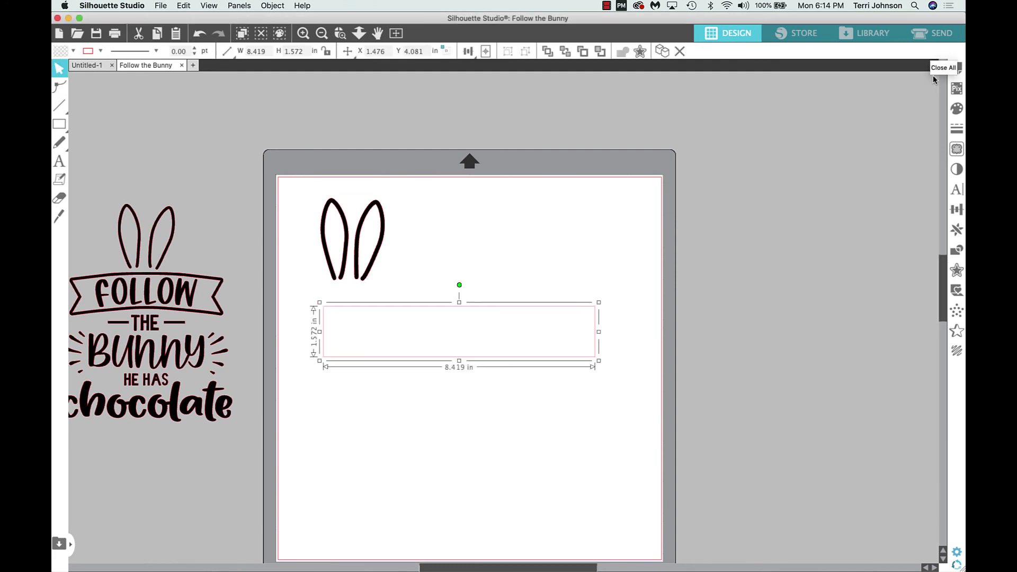
{"action": "double_click", "coordinate": [491, 357]}
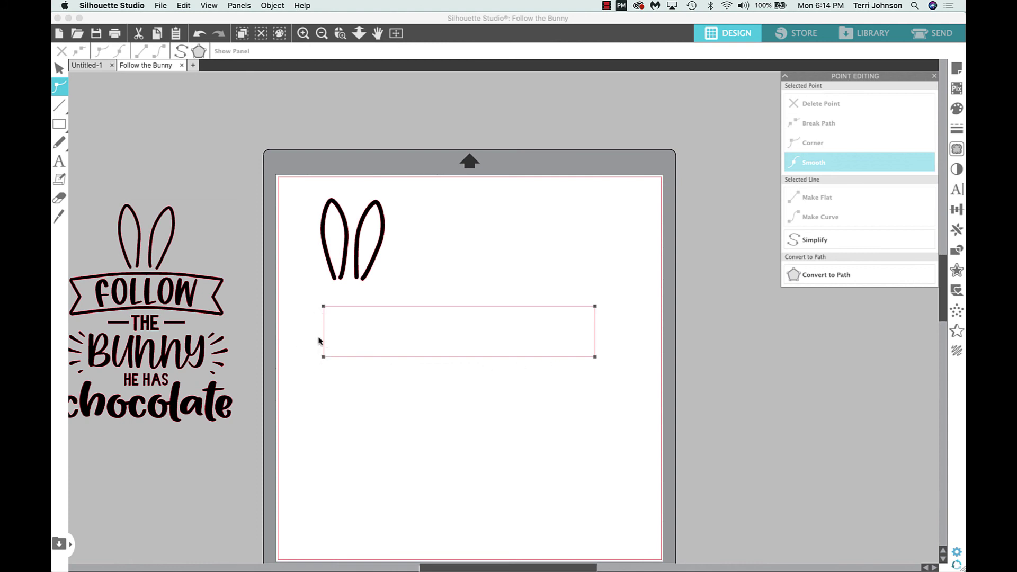
{"action": "left_click", "coordinate": [595, 332]}
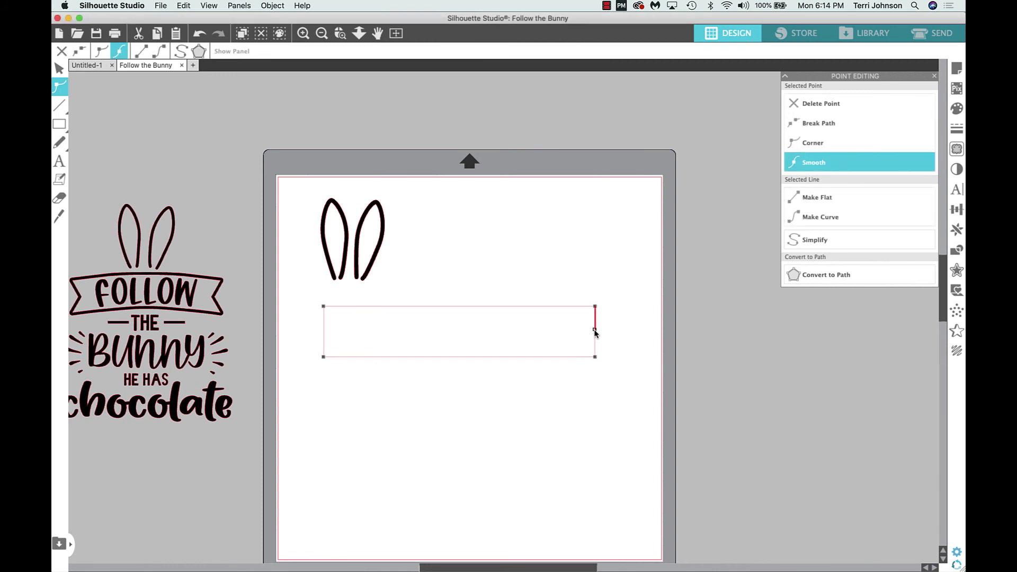
Pull the new right-edge point inward, then add a matching midpoint on the left edge and pull it inward to notch both banner ends
{"action": "left_click_drag", "start_coordinate": [595, 332], "coordinate": [576, 334]}
{"action": "left_click", "coordinate": [324, 331]}
{"action": "left_click_drag", "start_coordinate": [324, 332], "coordinate": [338, 336]}
{"action": "left_click", "coordinate": [475, 388]}
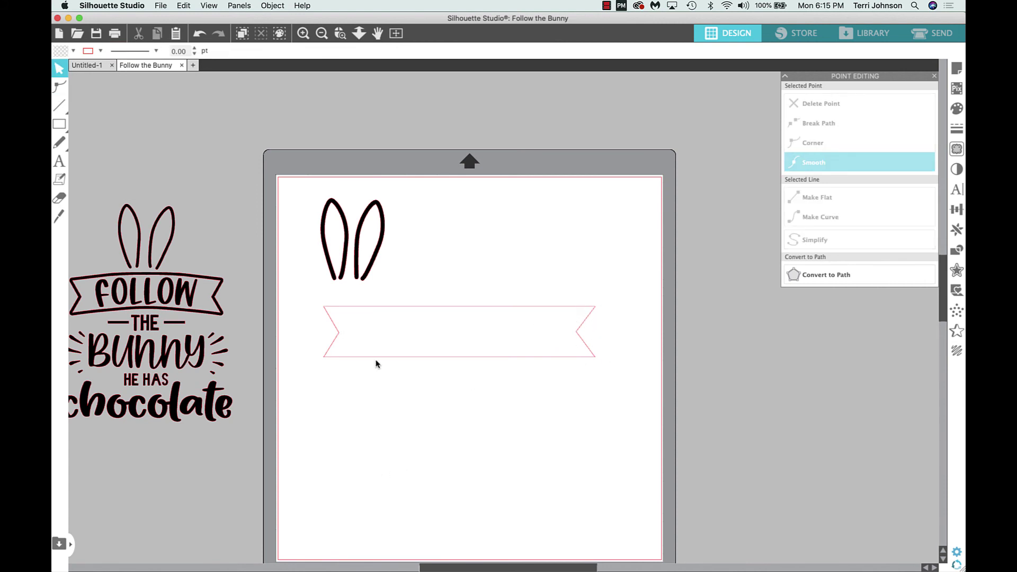
{"action": "double_click", "coordinate": [340, 334]}
{"action": "left_click", "coordinate": [340, 333]}
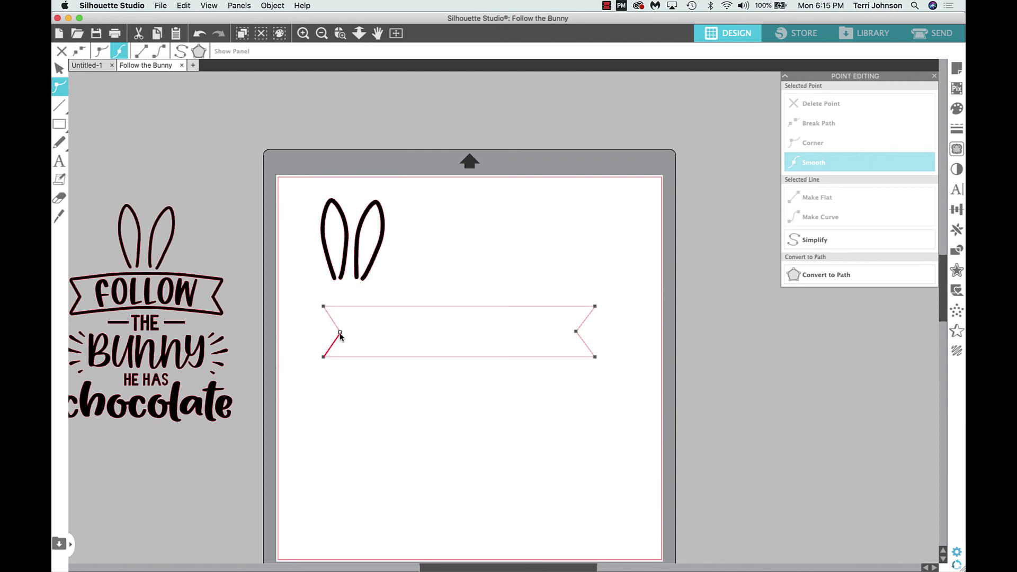
{"action": "left_click", "coordinate": [404, 390]}
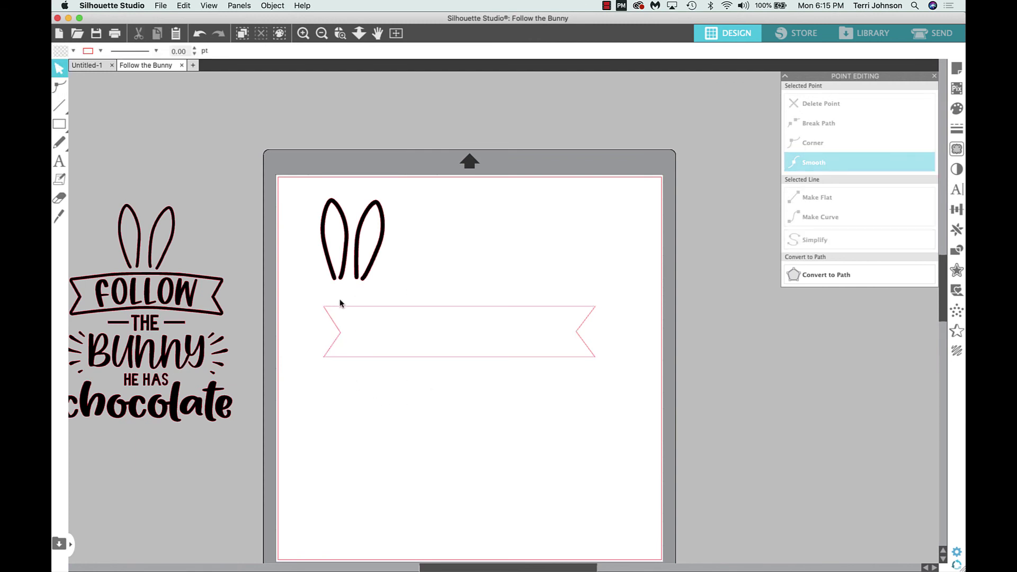
{"action": "double_click", "coordinate": [341, 336]}
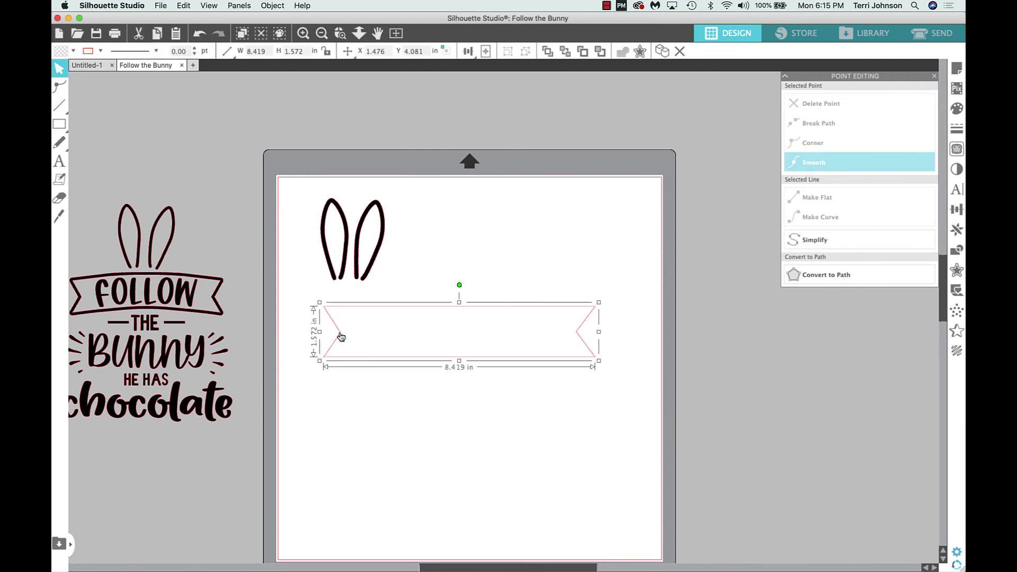
Add an edit point near the middle of the banner's upper edge and raise it until the banner is about 1.83 in tall
{"action": "left_click", "coordinate": [340, 333]}
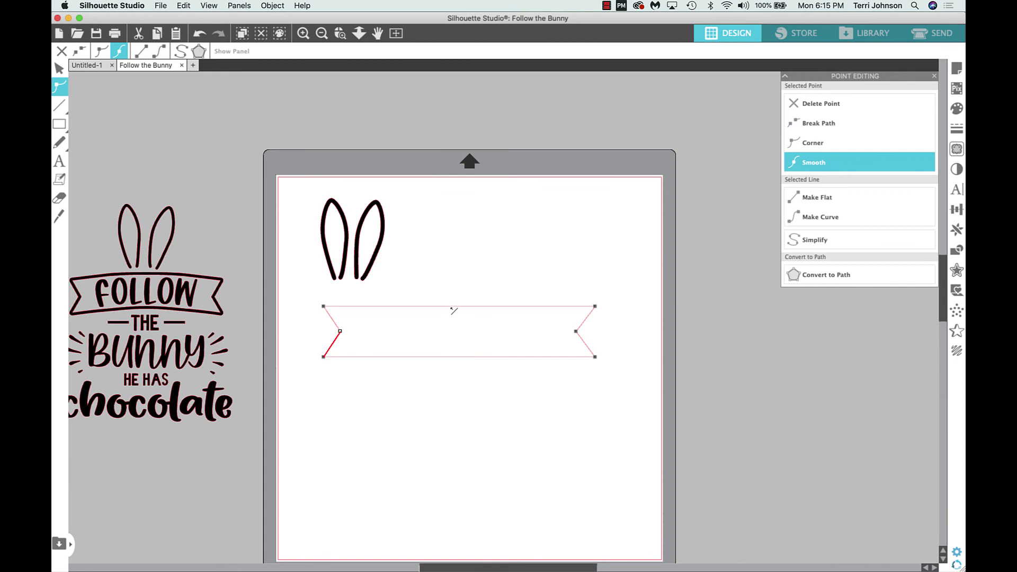
{"action": "left_click", "coordinate": [454, 306]}
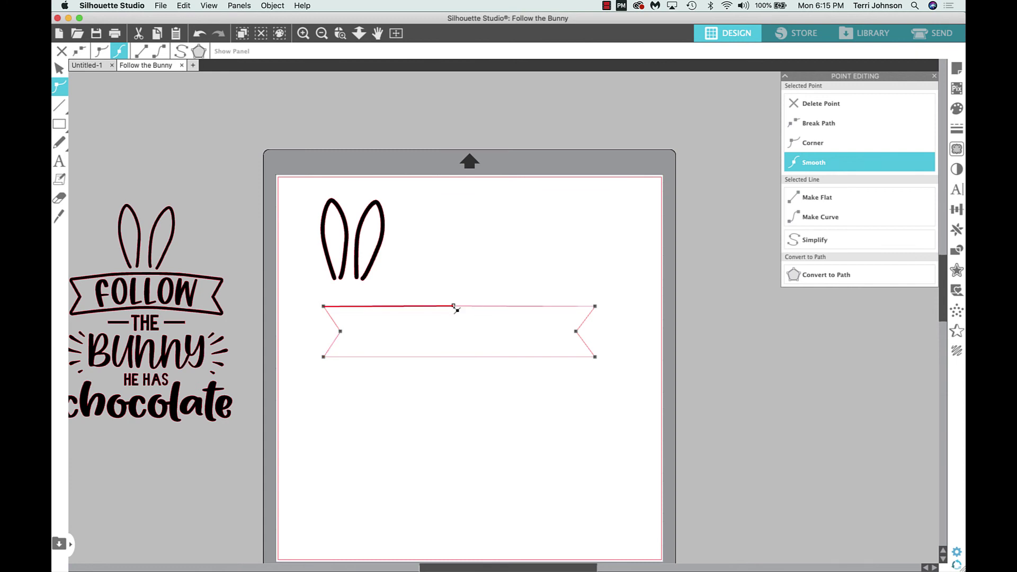
{"action": "left_click_drag", "start_coordinate": [454, 306], "coordinate": [454, 299]}
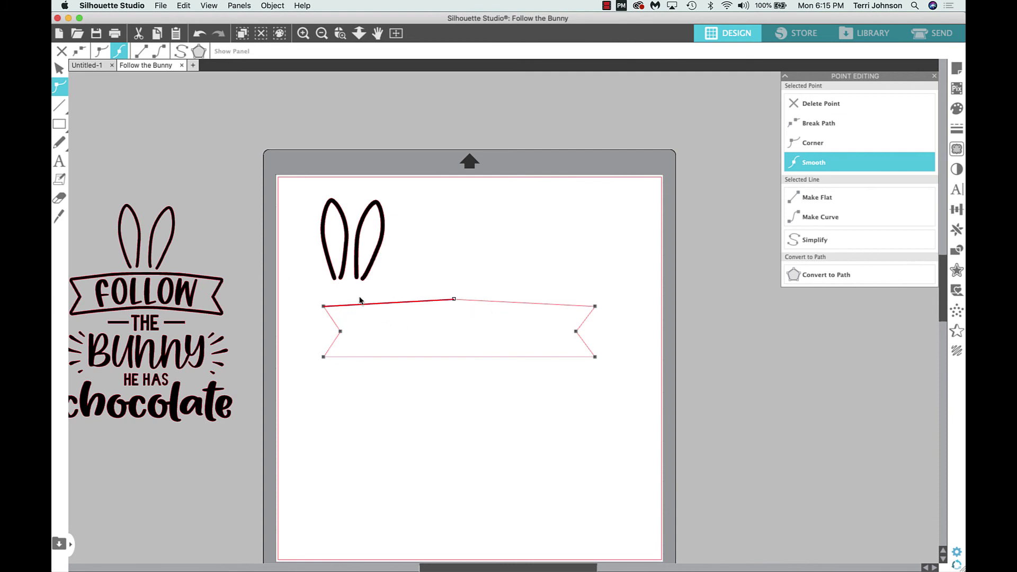
Add three edit points along the left half of the banner's upper edge and nudge them upward into a gentle arch
{"action": "left_click", "coordinate": [422, 302]}
{"action": "left_click", "coordinate": [393, 304]}
{"action": "left_click", "coordinate": [358, 305]}
{"action": "left_click", "coordinate": [422, 303]}
{"action": "left_click", "coordinate": [453, 300]}
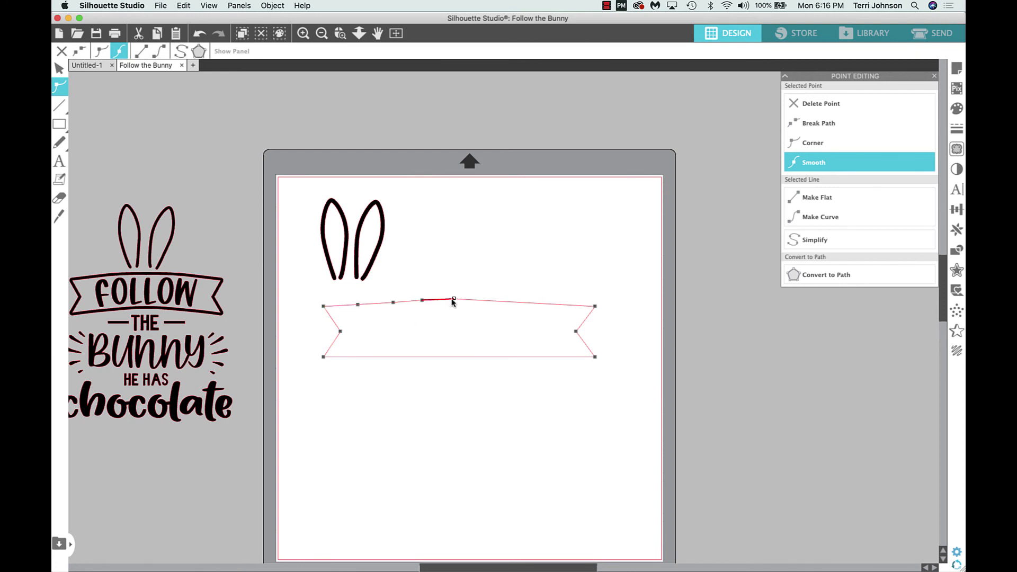
{"action": "left_click", "coordinate": [393, 303]}
{"action": "left_click_drag", "start_coordinate": [393, 305], "coordinate": [393, 303]}
{"action": "left_click", "coordinate": [358, 305]}
{"action": "left_click", "coordinate": [422, 301]}
{"action": "left_click", "coordinate": [464, 271]}
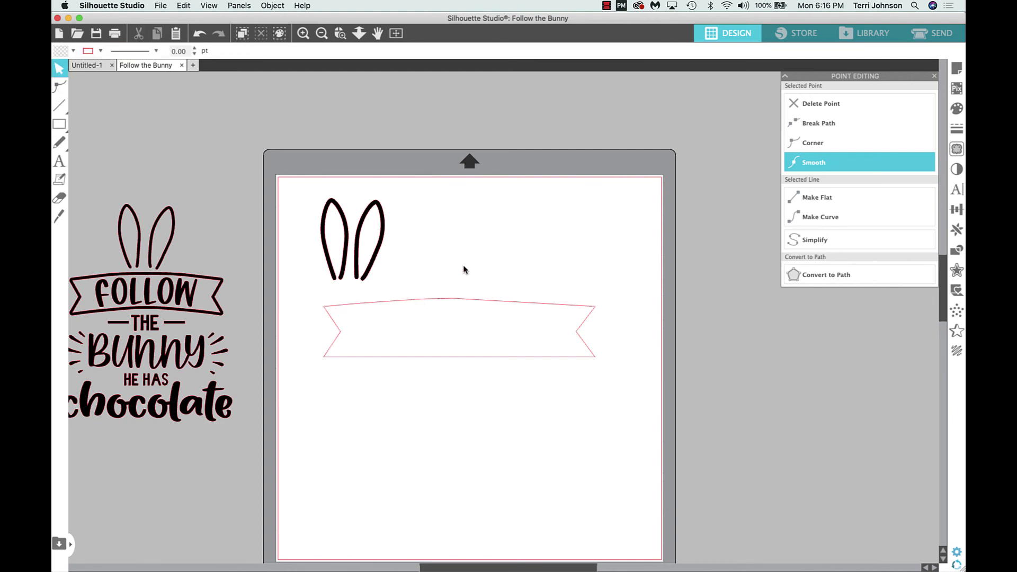
Adjust the upper-edge point just left of the peak to smooth the left side of the arch
{"action": "double_click", "coordinate": [449, 303]}
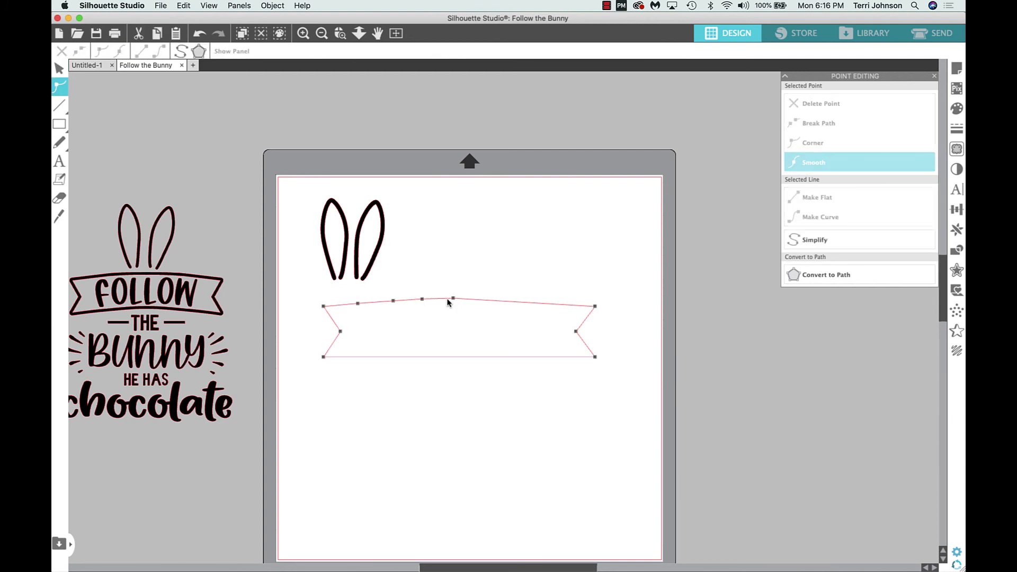
{"action": "left_click", "coordinate": [422, 300]}
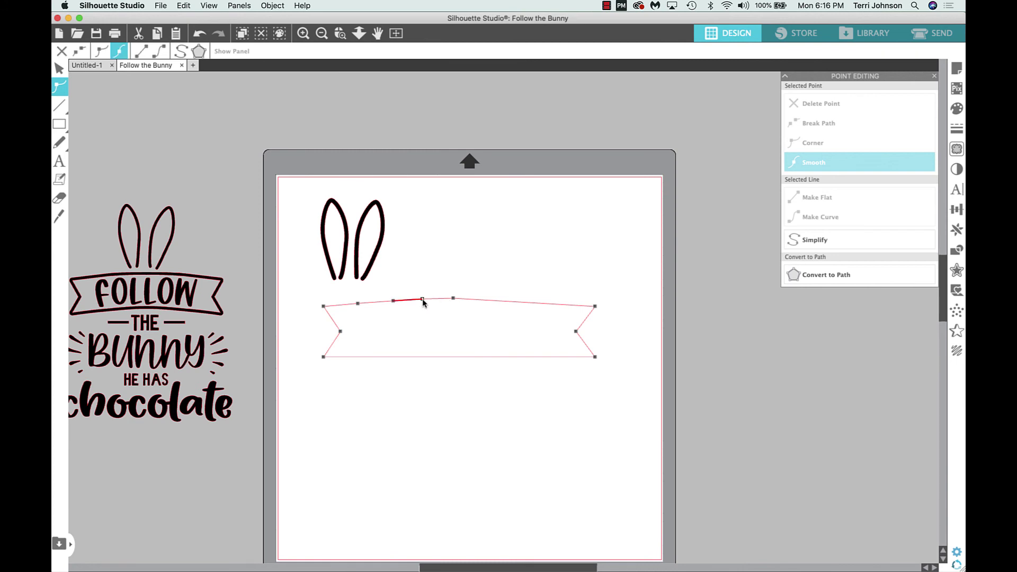
{"action": "left_click_drag", "start_coordinate": [423, 300], "coordinate": [426, 302]}
{"action": "left_click", "coordinate": [419, 311]}
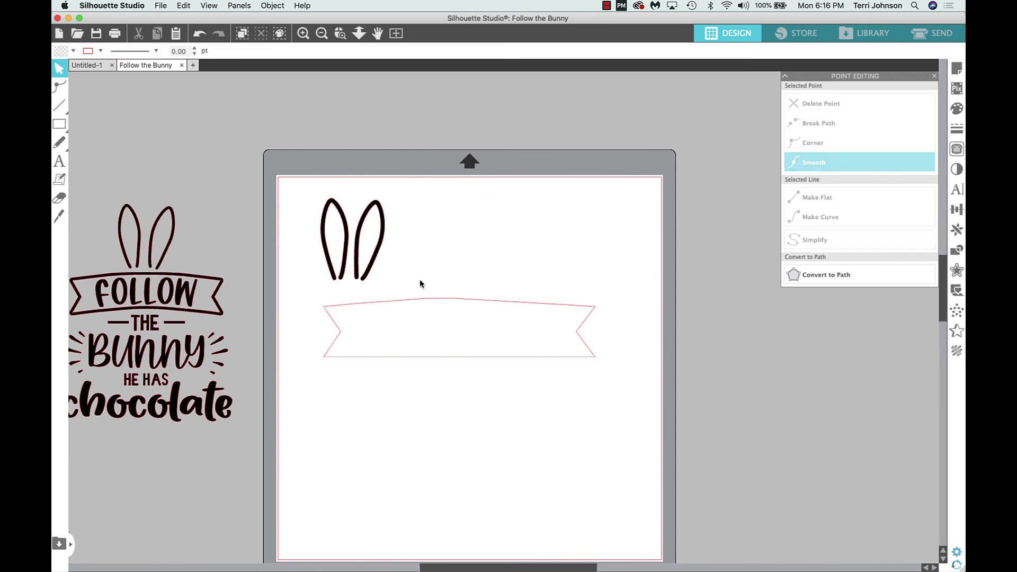
{"action": "left_click", "coordinate": [408, 303]}
{"action": "double_click", "coordinate": [408, 302]}
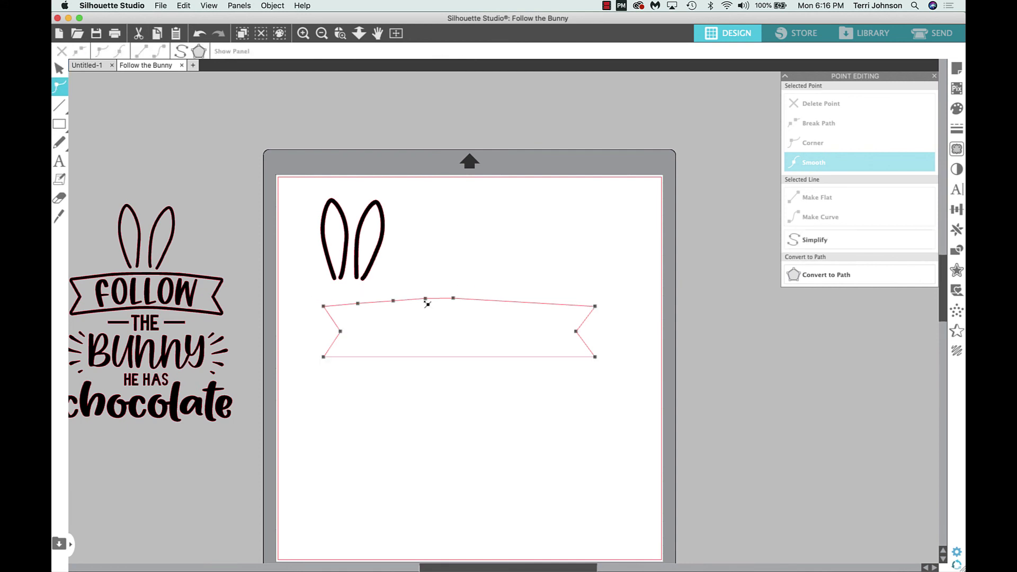
{"action": "left_click", "coordinate": [426, 300]}
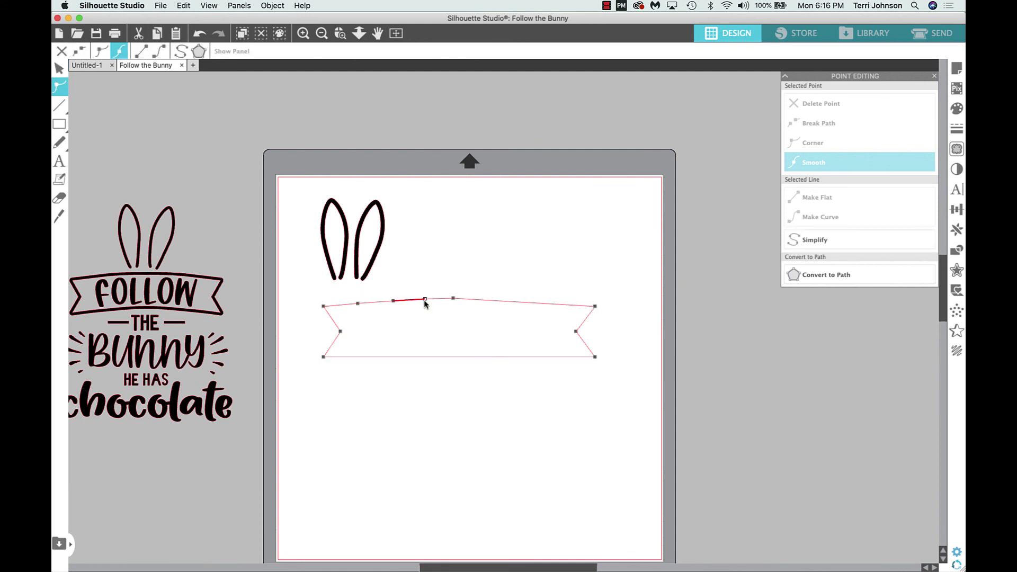
{"action": "left_click", "coordinate": [453, 269]}
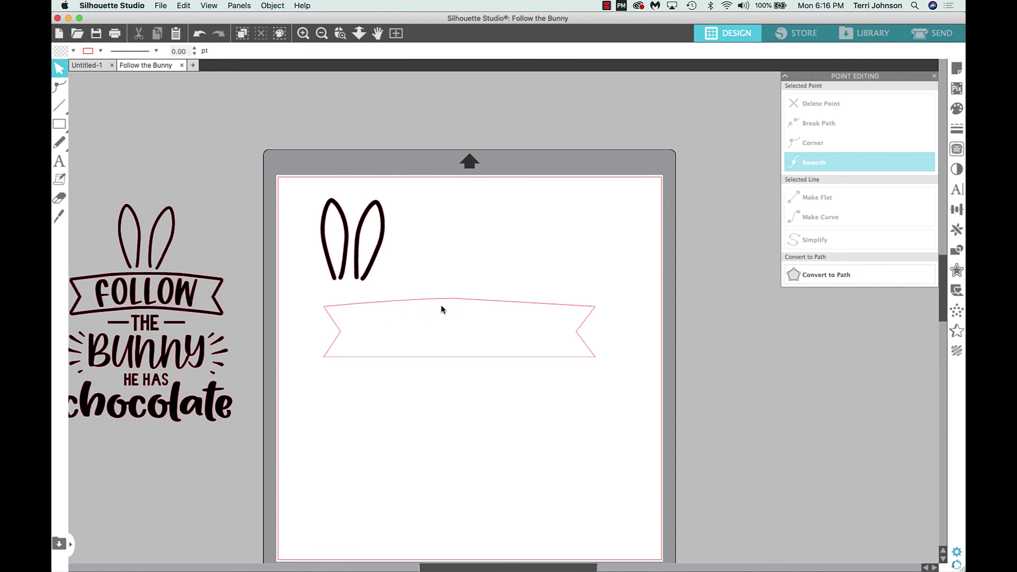
Add three edit points along the right half of the banner's upper edge and lift them to round the arch
{"action": "double_click", "coordinate": [488, 305]}
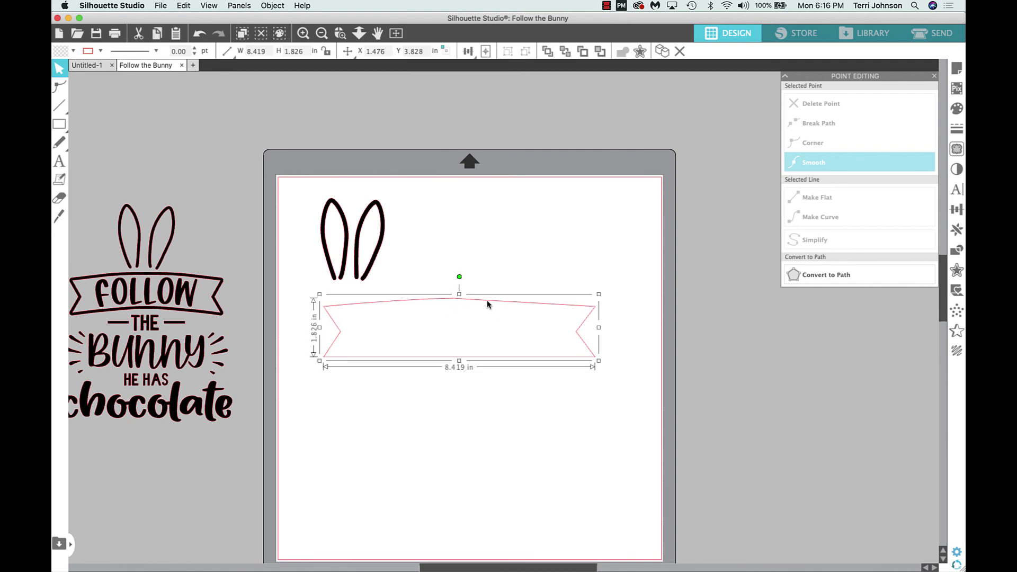
{"action": "left_click", "coordinate": [487, 300]}
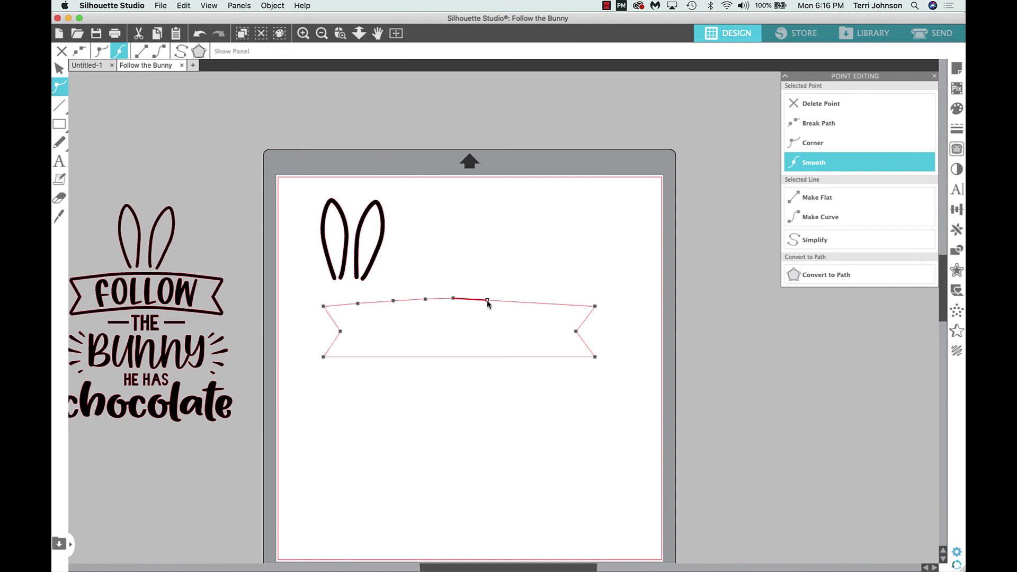
{"action": "mouse_move", "coordinate": [487, 301]}
{"action": "left_mouse_down"}
{"action": "mouse_move", "coordinate": [518, 303]}
{"action": "mouse_move", "coordinate": [489, 302]}
{"action": "left_mouse_up"}
{"action": "left_click", "coordinate": [514, 301]}
{"action": "left_click", "coordinate": [542, 302]}
{"action": "left_click", "coordinate": [487, 268]}
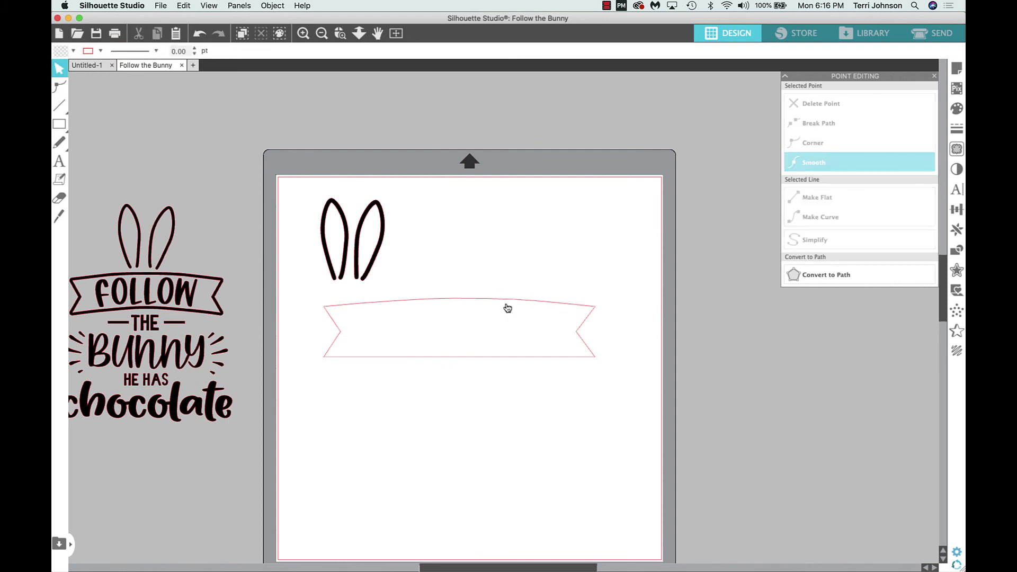
Add another edit point right of the arch's peak, shift the peak point slightly left, and refine the curve beside it
{"action": "double_click", "coordinate": [499, 300]}
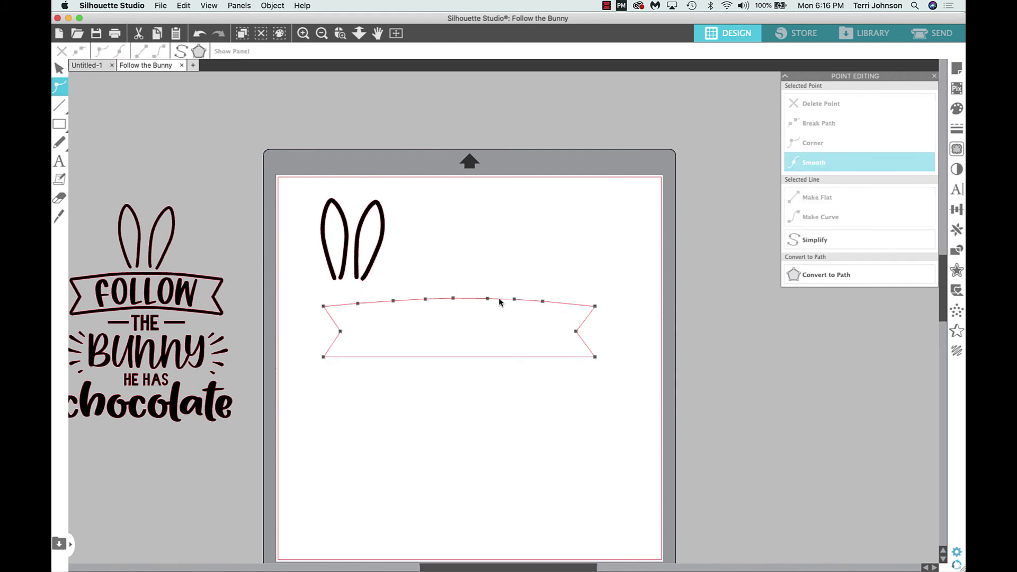
{"action": "left_click", "coordinate": [471, 300]}
{"action": "left_click_drag", "start_coordinate": [472, 300], "coordinate": [448, 301]}
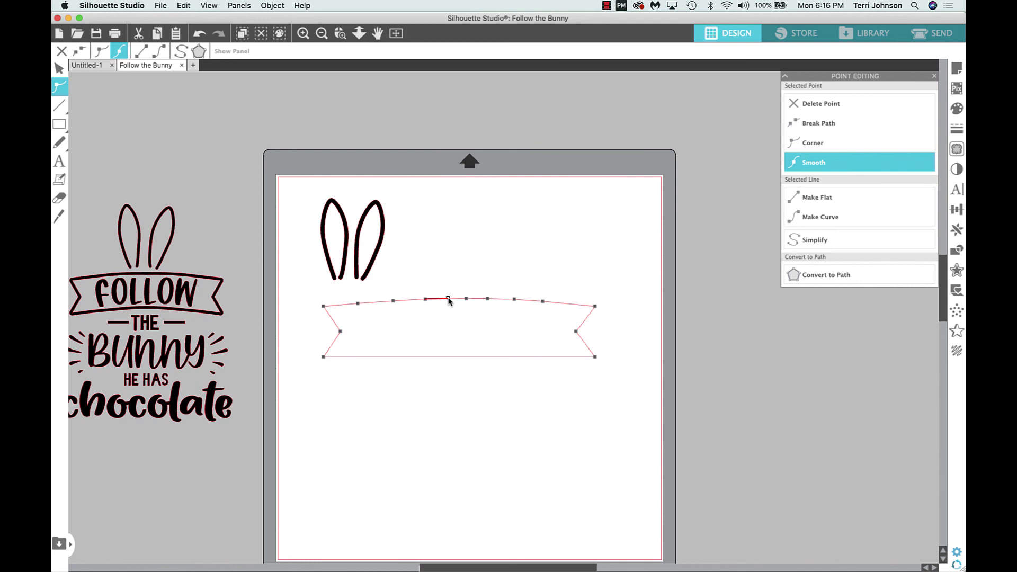
{"action": "left_click", "coordinate": [468, 278]}
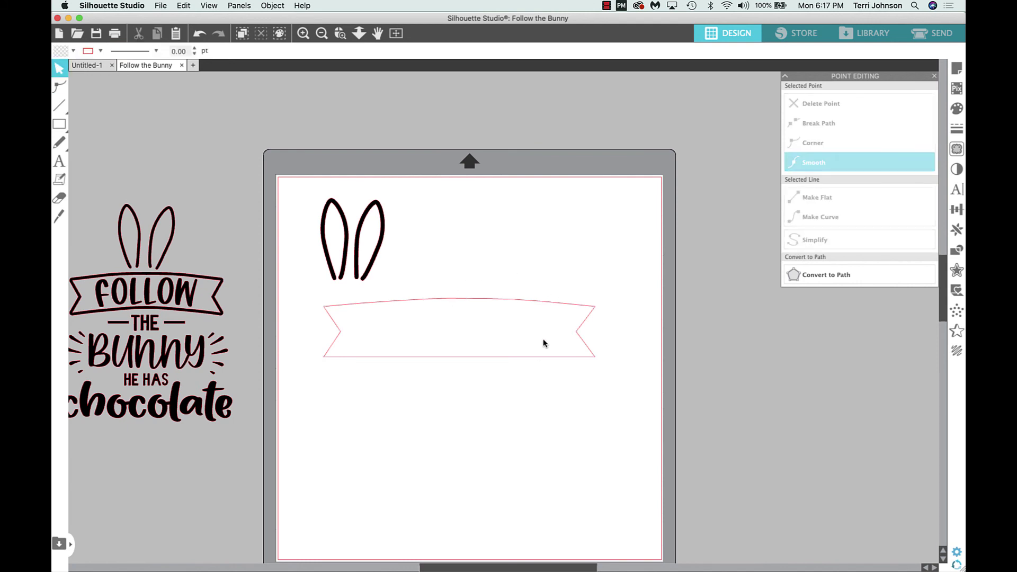
{"action": "double_click", "coordinate": [515, 301]}
{"action": "left_click", "coordinate": [514, 300]}
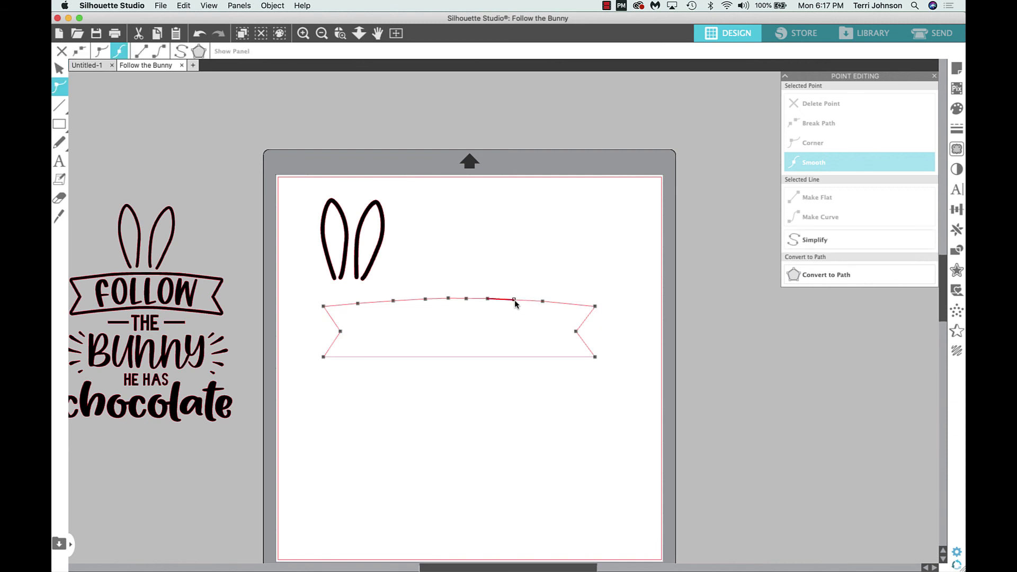
{"action": "left_click", "coordinate": [545, 269]}
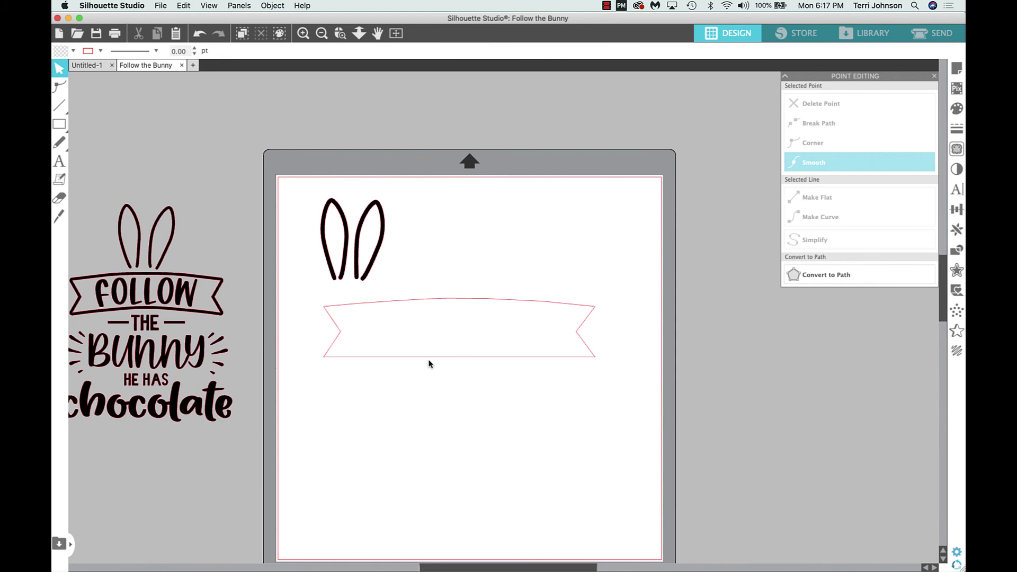
Add an edit point at the middle of the banner's lower edge and raise it to match the upper arch
{"action": "double_click", "coordinate": [461, 362]}
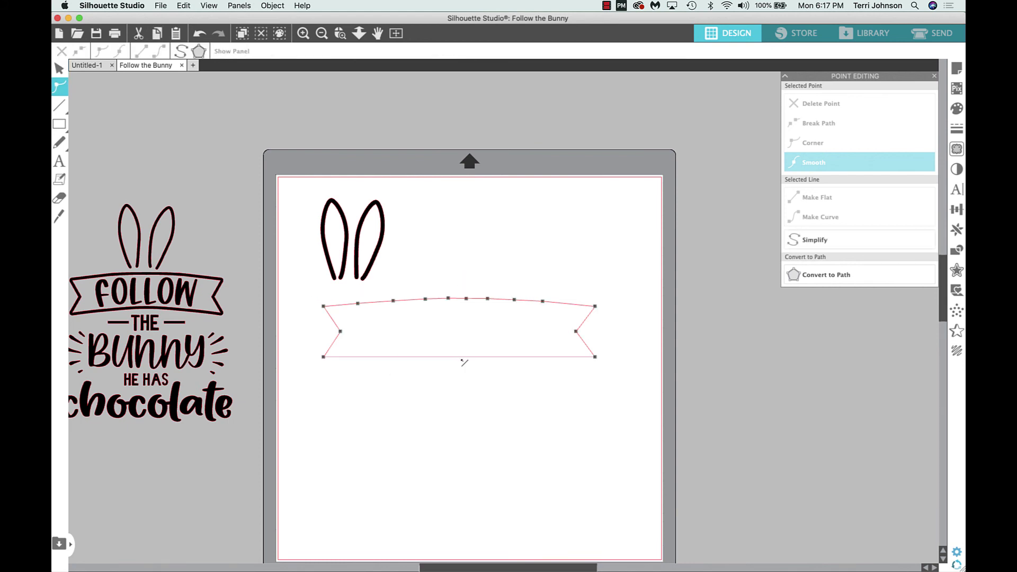
{"action": "left_click", "coordinate": [460, 357]}
{"action": "left_click_drag", "start_coordinate": [460, 358], "coordinate": [460, 351]}
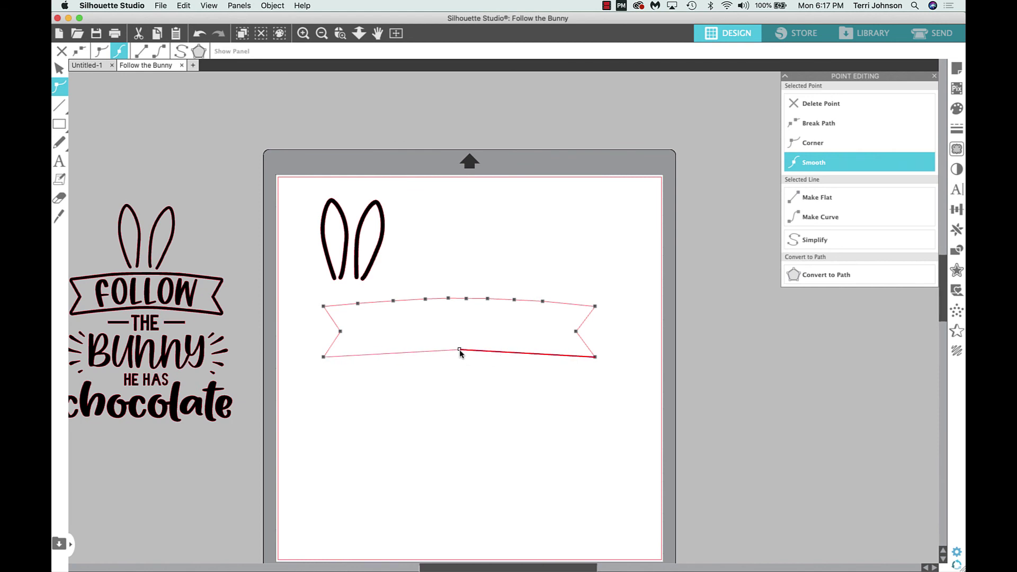
Add three edit points along the right half of the banner's lower edge and raise them slightly into a curve
{"action": "left_click", "coordinate": [487, 352]}
{"action": "left_click_drag", "start_coordinate": [487, 352], "coordinate": [487, 352]}
{"action": "left_click", "coordinate": [518, 353]}
{"action": "left_click_drag", "start_coordinate": [518, 353], "coordinate": [518, 351]}
{"action": "left_click", "coordinate": [552, 353]}
Add three edit points along the left half of the banner's lower edge and fine-tune the points near the center for a smooth curve
{"action": "left_click", "coordinate": [426, 351]}
{"action": "left_click_drag", "start_coordinate": [427, 350], "coordinate": [426, 350]}
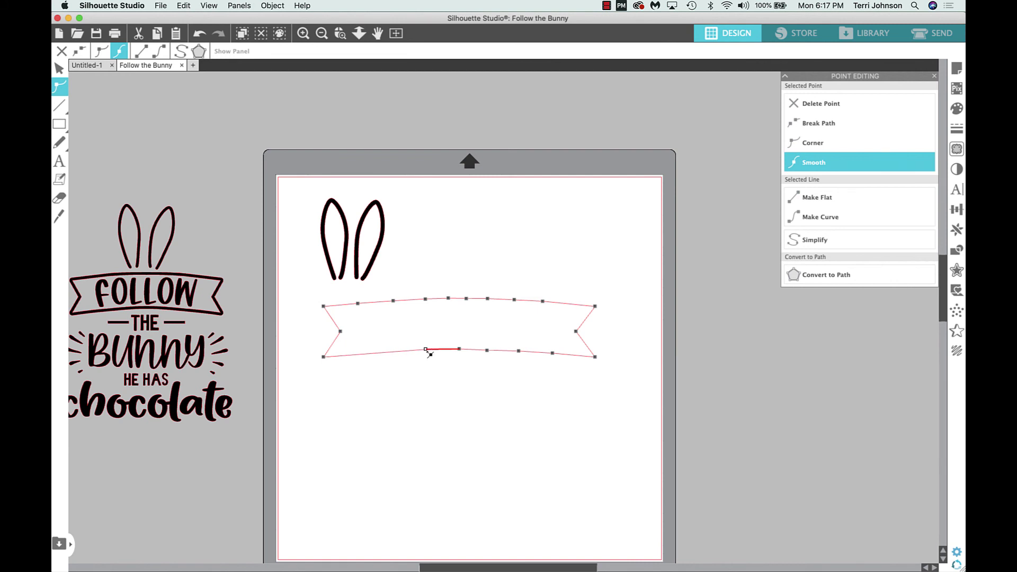
{"action": "left_click", "coordinate": [394, 352]}
{"action": "left_click", "coordinate": [303, 34]}
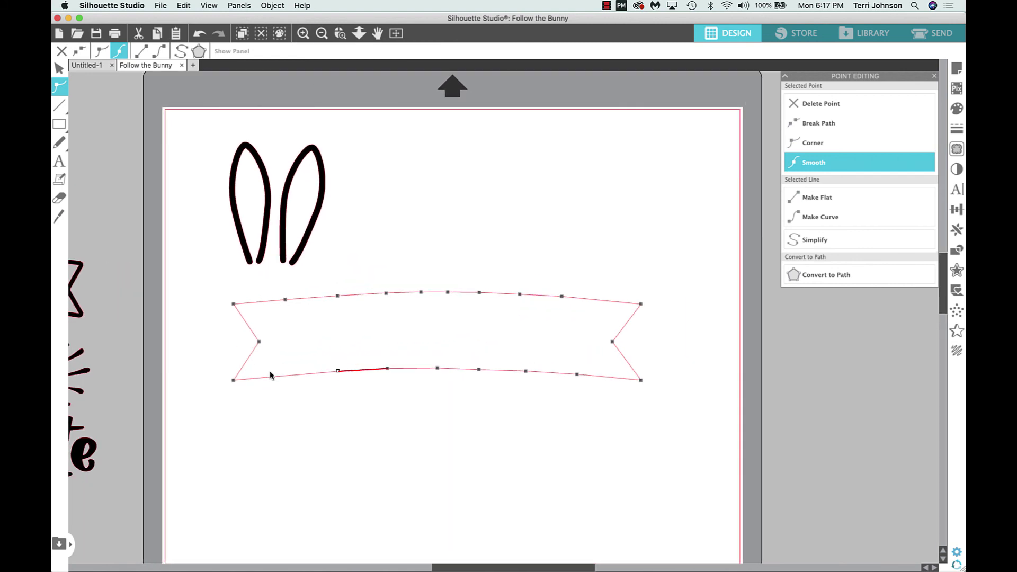
{"action": "left_click", "coordinate": [292, 375]}
{"action": "left_click", "coordinate": [480, 370]}
{"action": "left_click", "coordinate": [437, 368]}
{"action": "left_click", "coordinate": [427, 392]}
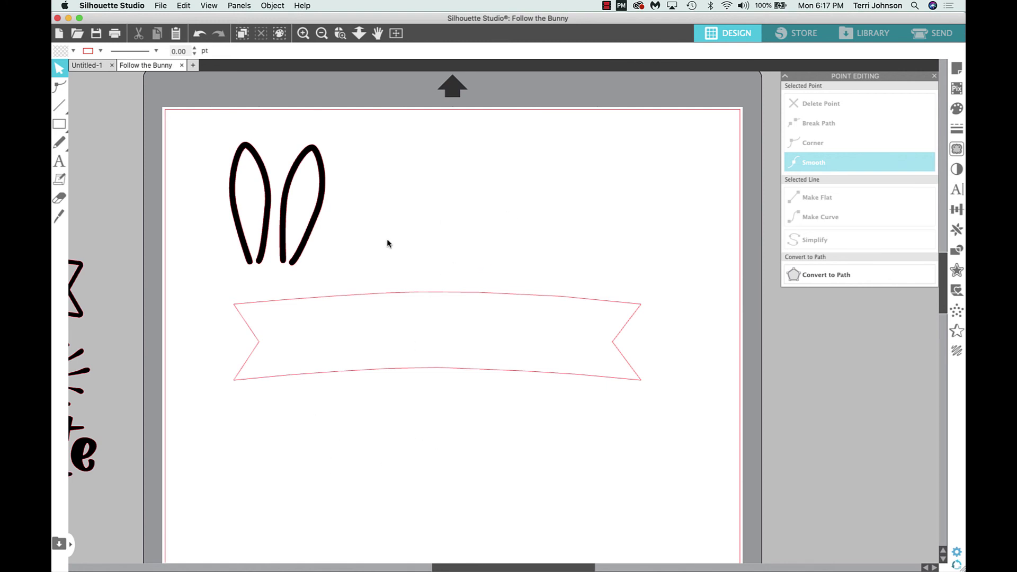
Fill the selected banner with red as a check and restore its transparent fill
{"action": "left_click", "coordinate": [319, 301]}
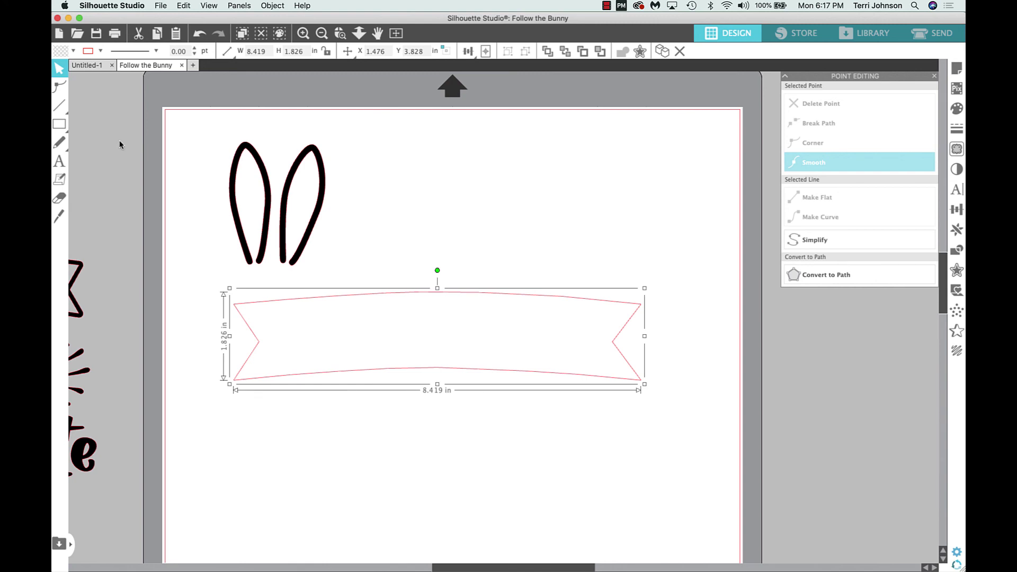
{"action": "left_click", "coordinate": [73, 51]}
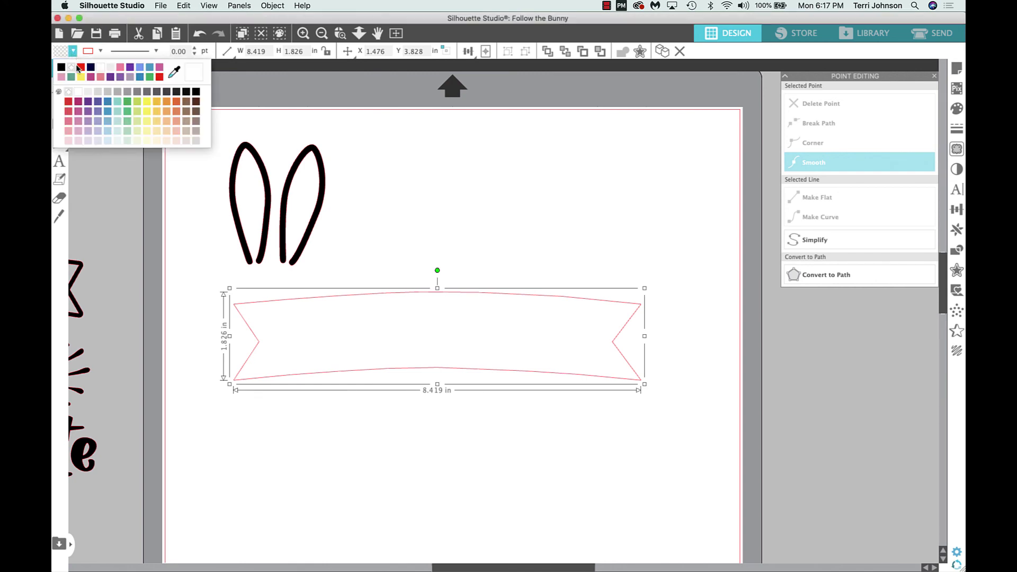
{"action": "left_click", "coordinate": [80, 67]}
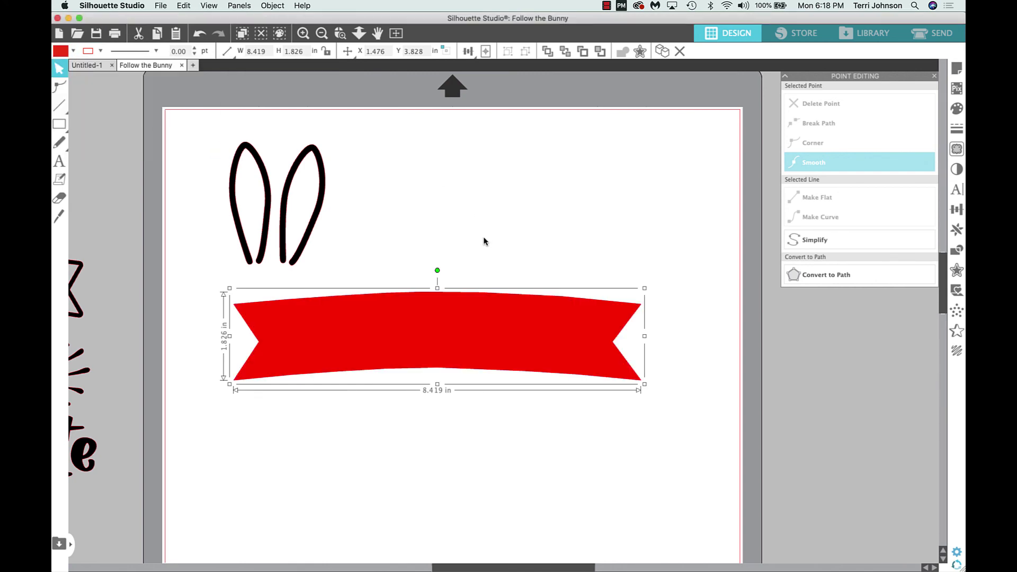
{"action": "left_click", "coordinate": [73, 51]}
{"action": "left_click", "coordinate": [83, 68]}
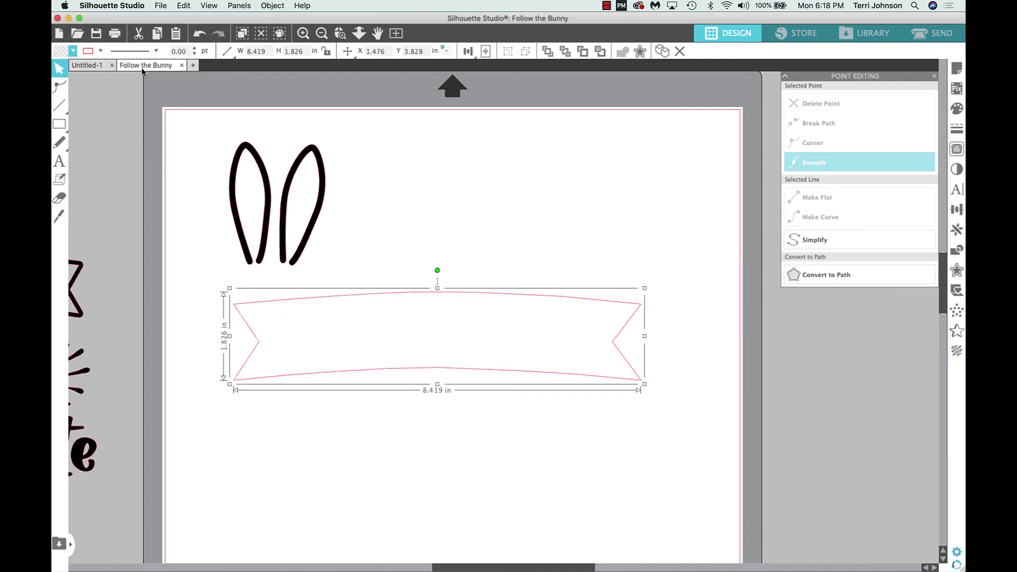
Offset the banner shape outward by 0.125 in with sharp corners and apply it
{"action": "left_click", "coordinate": [399, 40]}
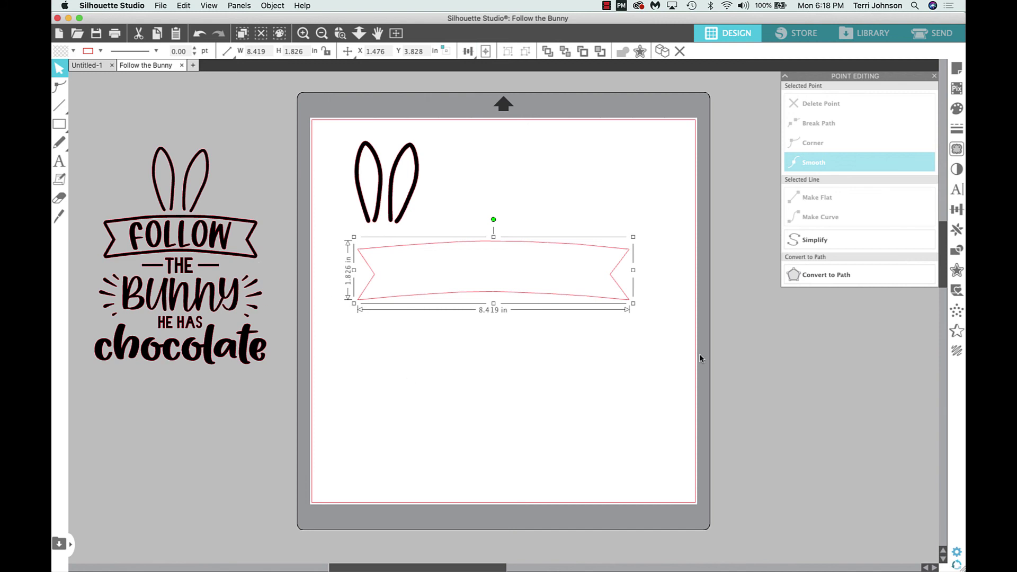
{"action": "left_click", "coordinate": [950, 274]}
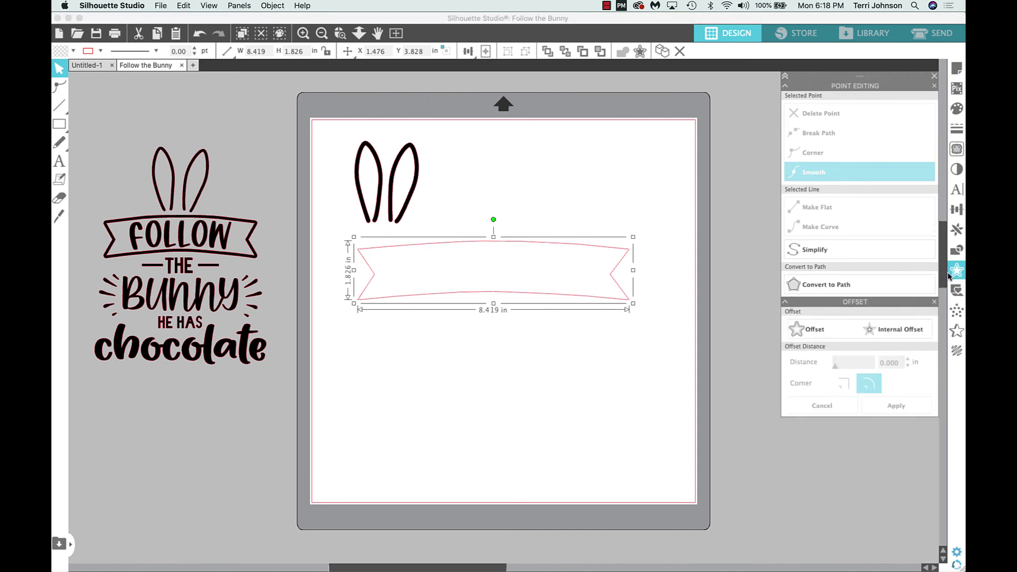
{"action": "left_click", "coordinate": [803, 330]}
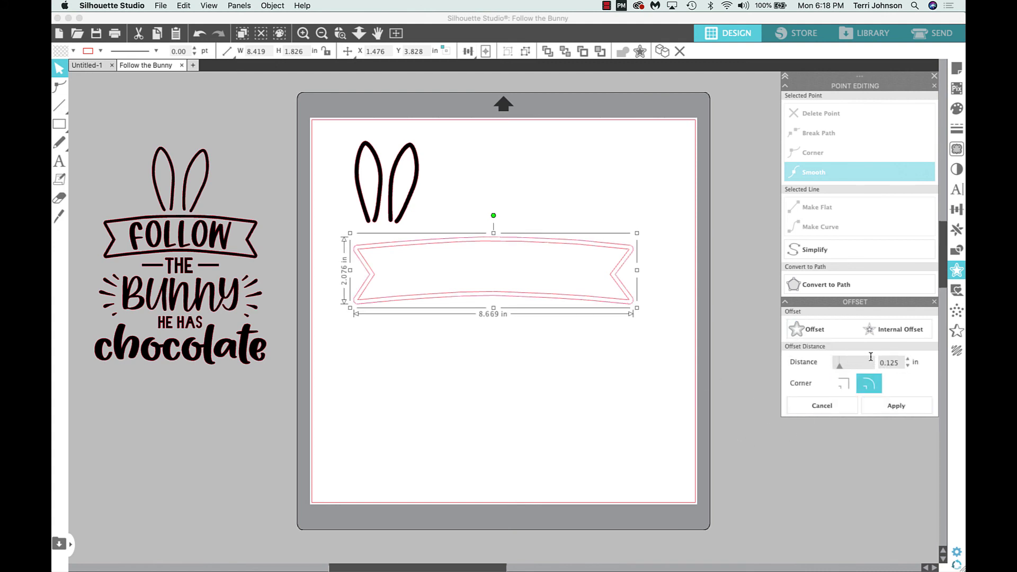
{"action": "left_click", "coordinate": [847, 390]}
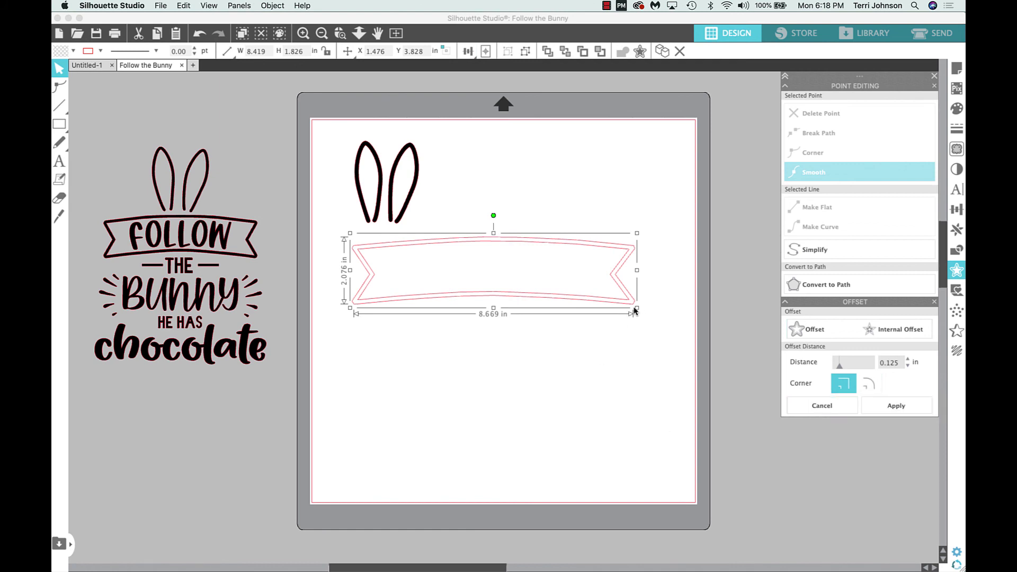
{"action": "left_click", "coordinate": [479, 402]}
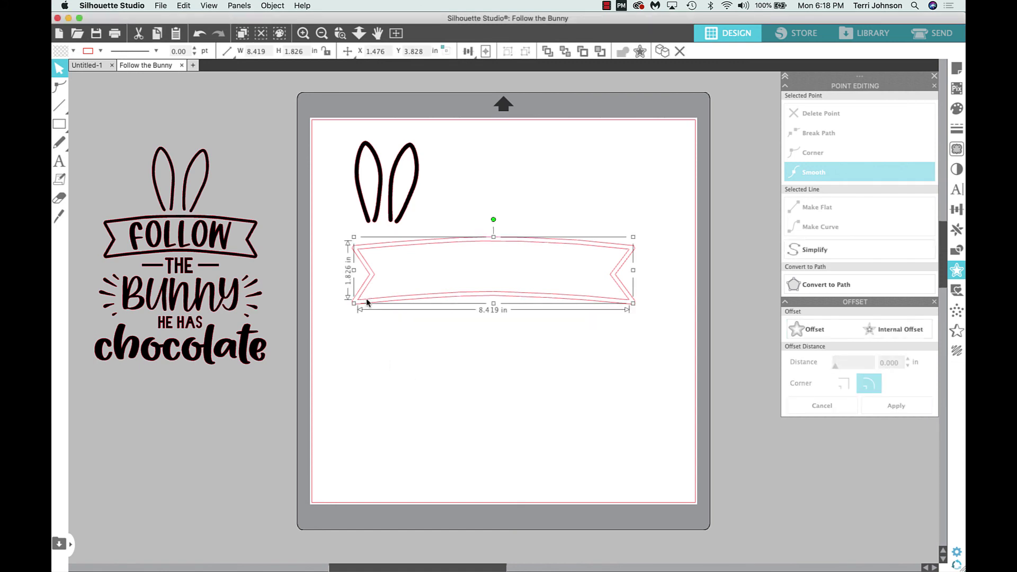
{"action": "left_click", "coordinate": [363, 324]}
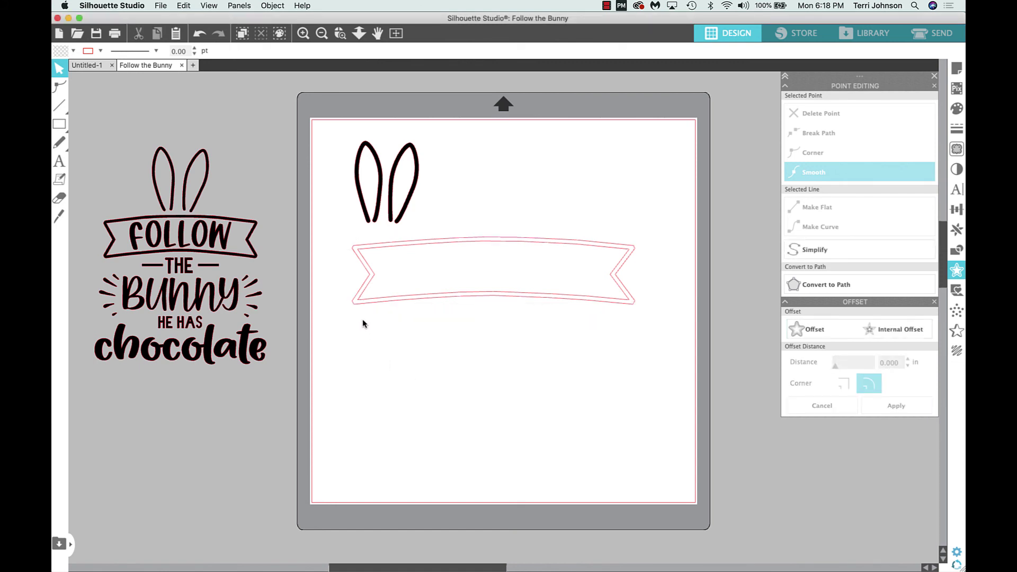
Try to fill only the banner's outer offset outline with black and undo the fill
{"action": "left_click", "coordinate": [387, 306]}
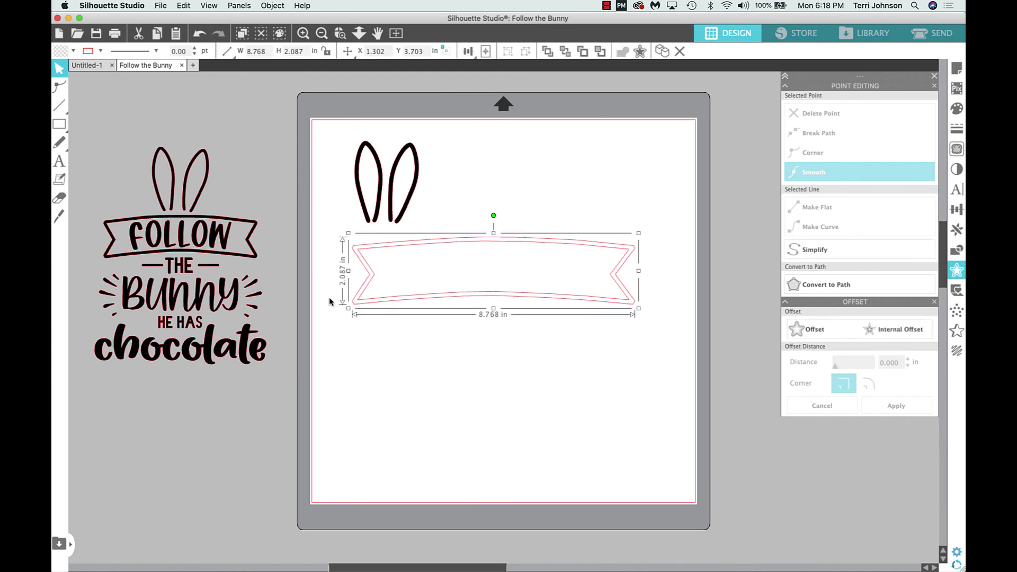
{"action": "left_click", "coordinate": [73, 50]}
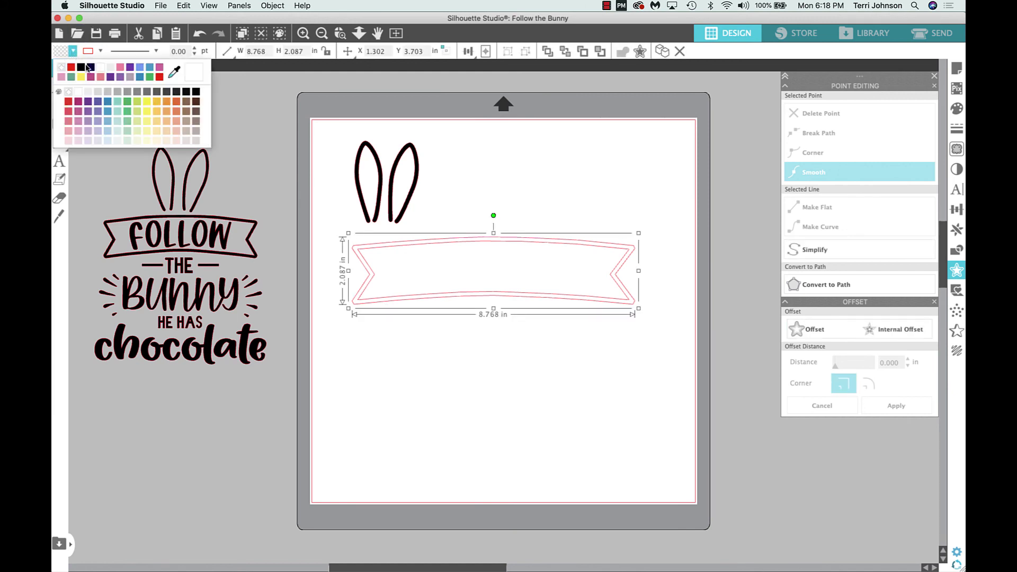
{"action": "left_click", "coordinate": [86, 66]}
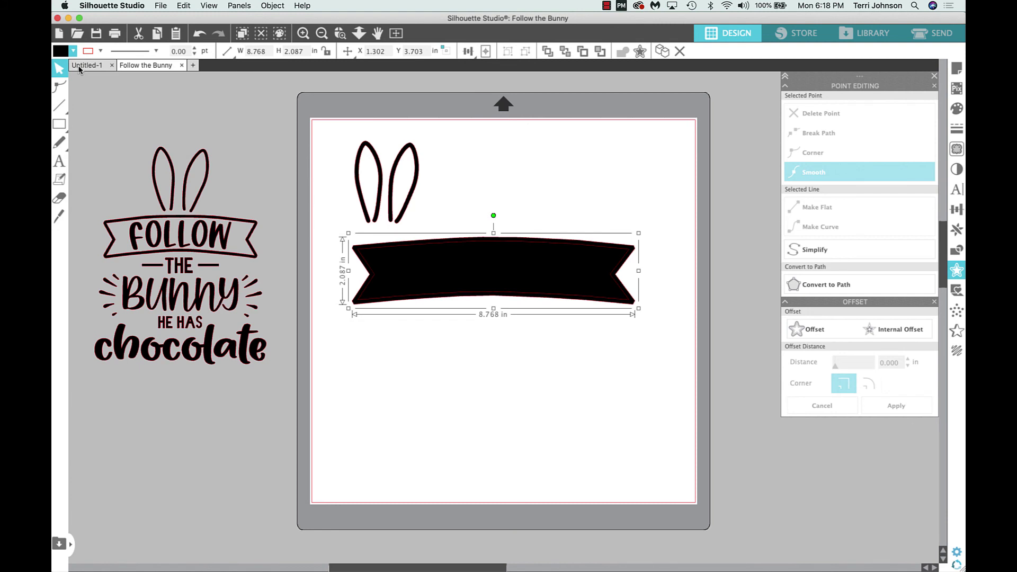
{"action": "key", "text": "super+z"}
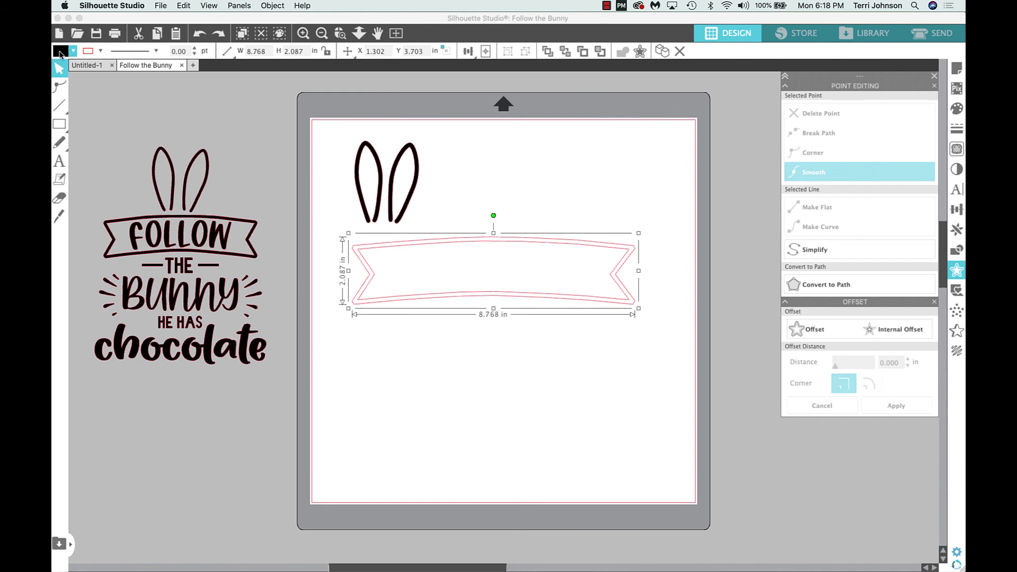
Select both the banner shape and its offset outline and fill them with black
{"action": "left_click", "coordinate": [61, 52]}
{"action": "left_click_drag", "start_coordinate": [331, 224], "coordinate": [610, 311]}
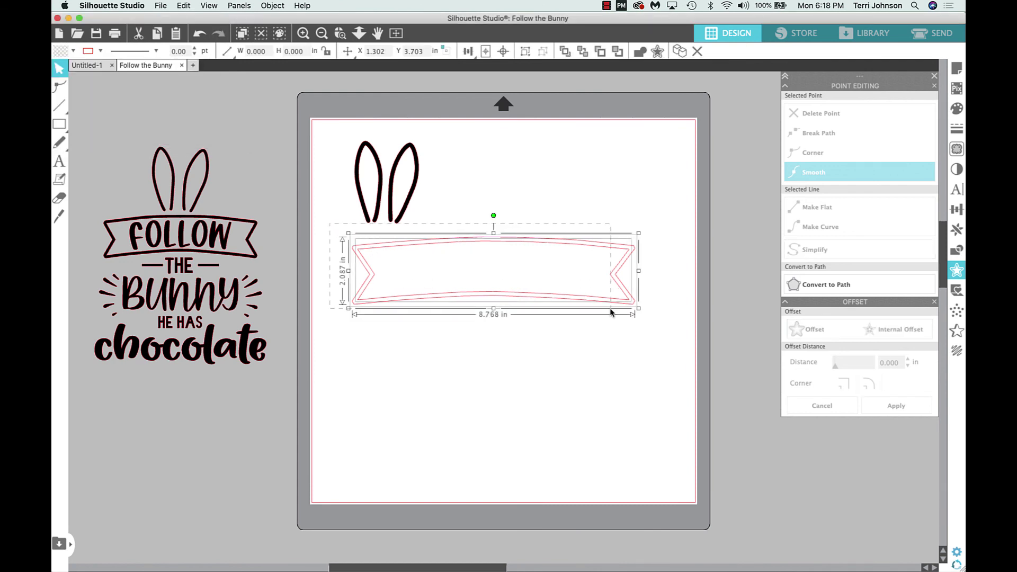
{"action": "left_click", "coordinate": [73, 51]}
{"action": "left_click", "coordinate": [62, 67]}
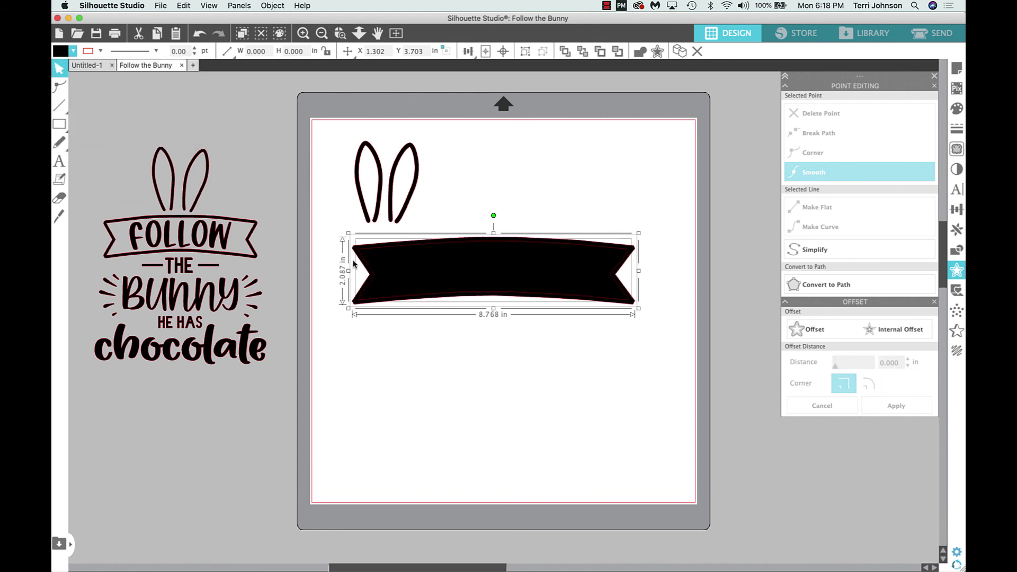
{"action": "left_click", "coordinate": [418, 349]}
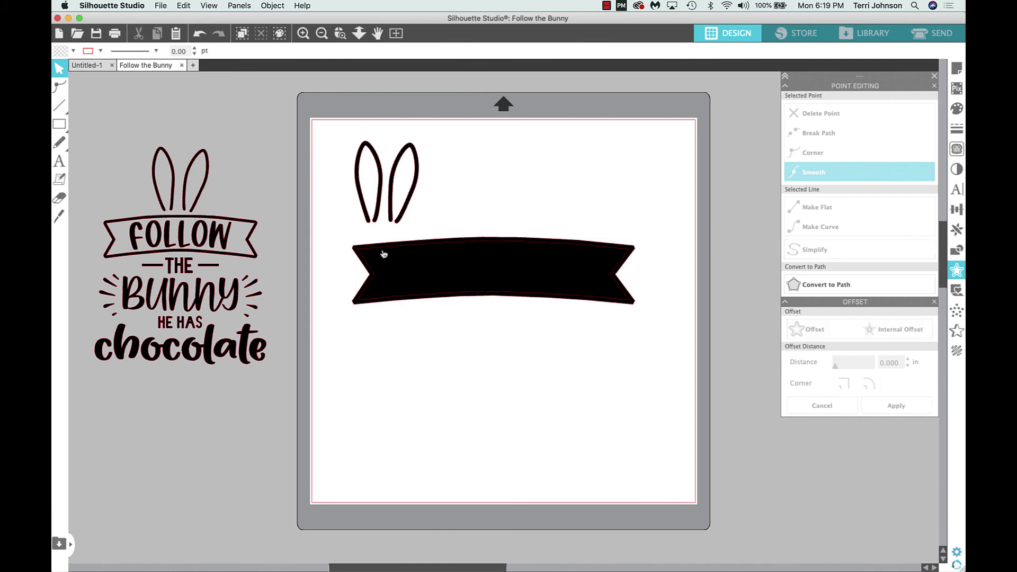
Select both black banner shapes and combine them into a compound path
{"action": "left_click", "coordinate": [408, 212]}
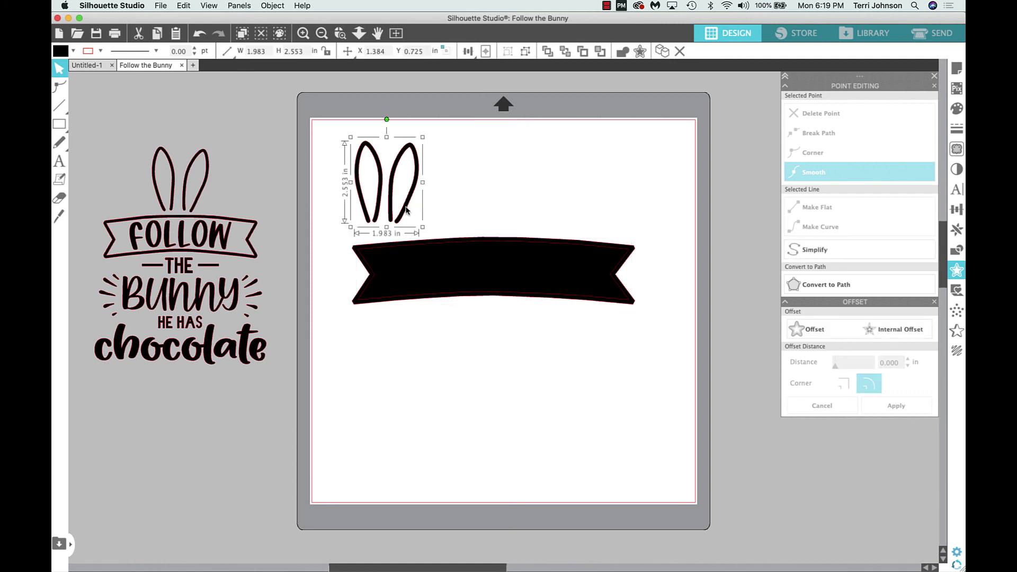
{"action": "right_click", "coordinate": [440, 265]}
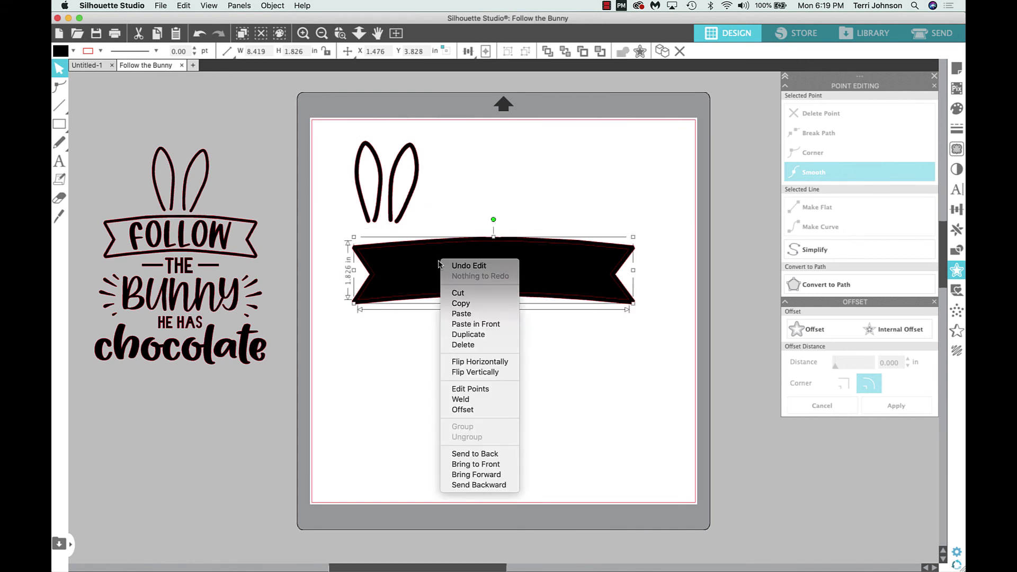
{"action": "left_click", "coordinate": [306, 241]}
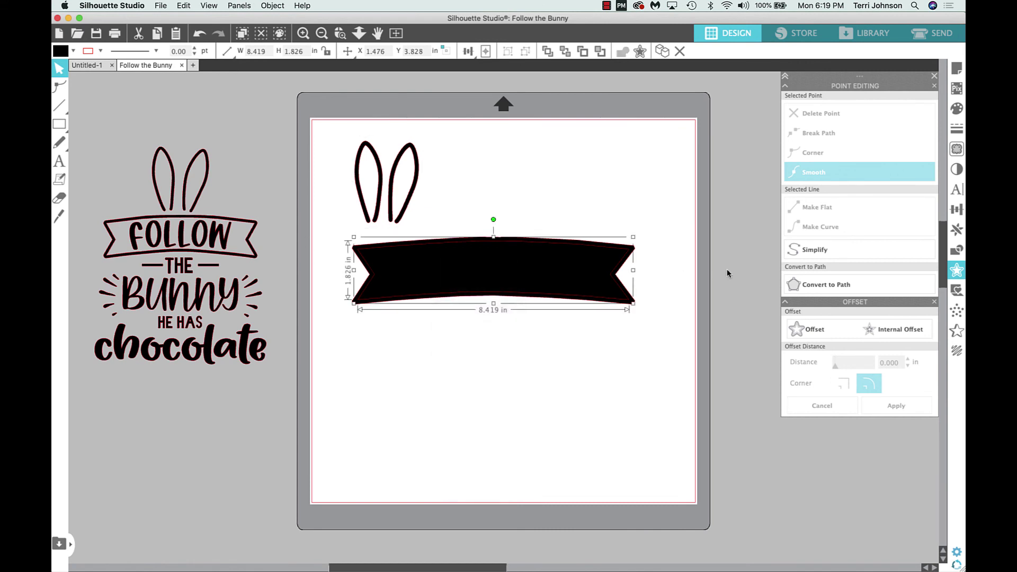
{"action": "left_click", "coordinate": [399, 280]}
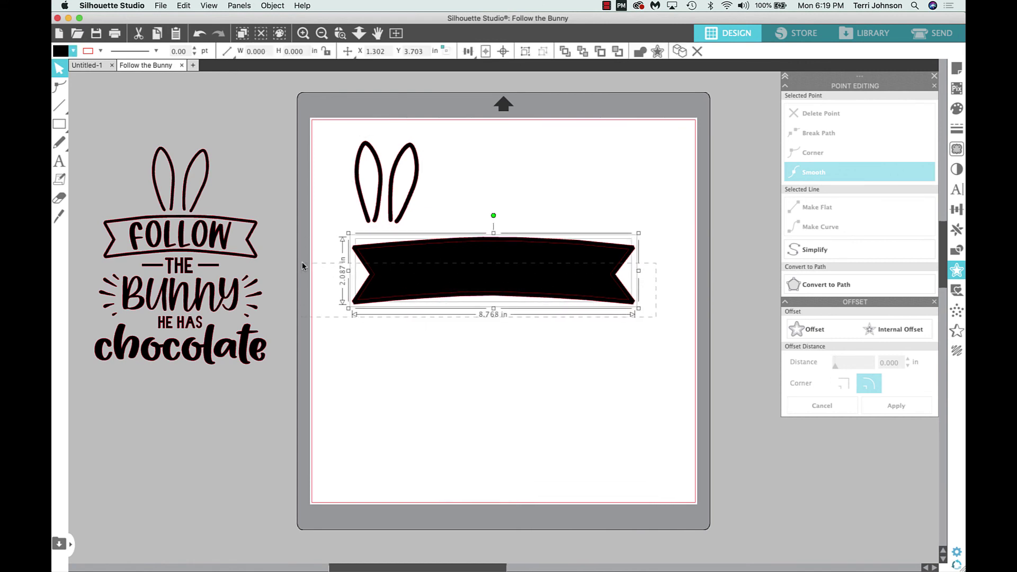
{"action": "right_click", "coordinate": [448, 277]}
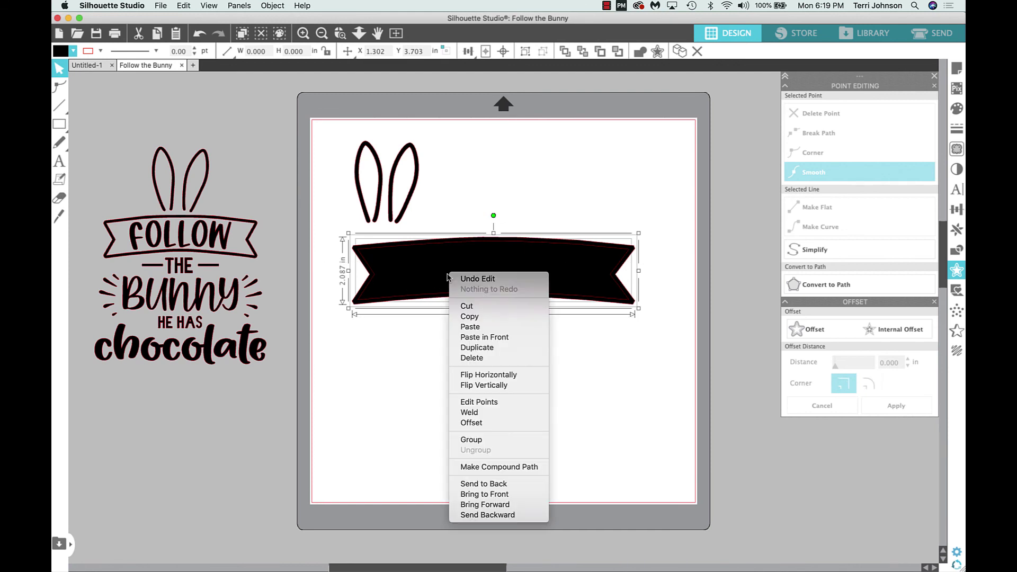
{"action": "left_click", "coordinate": [512, 469]}
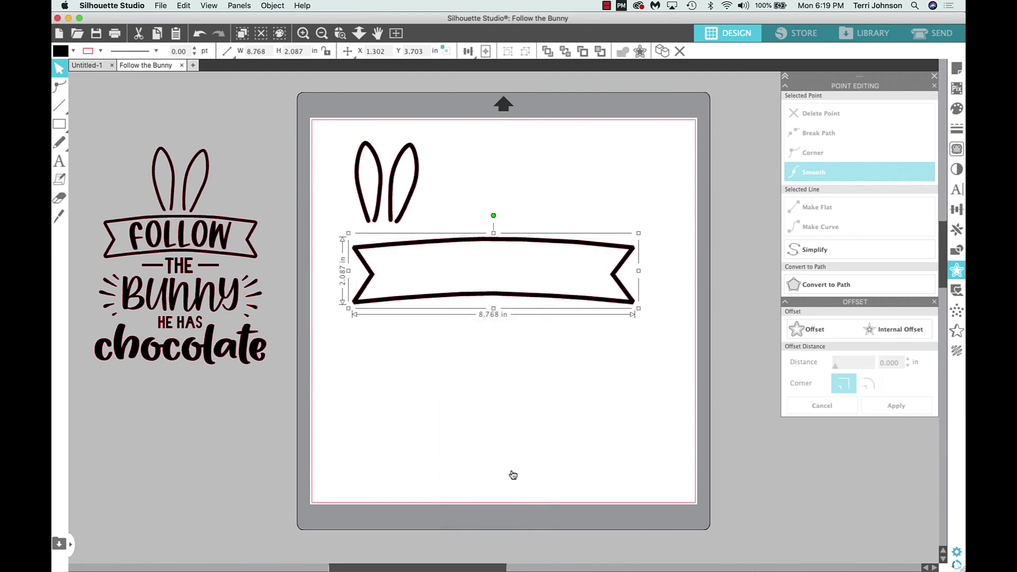
{"action": "left_click", "coordinate": [585, 378]}
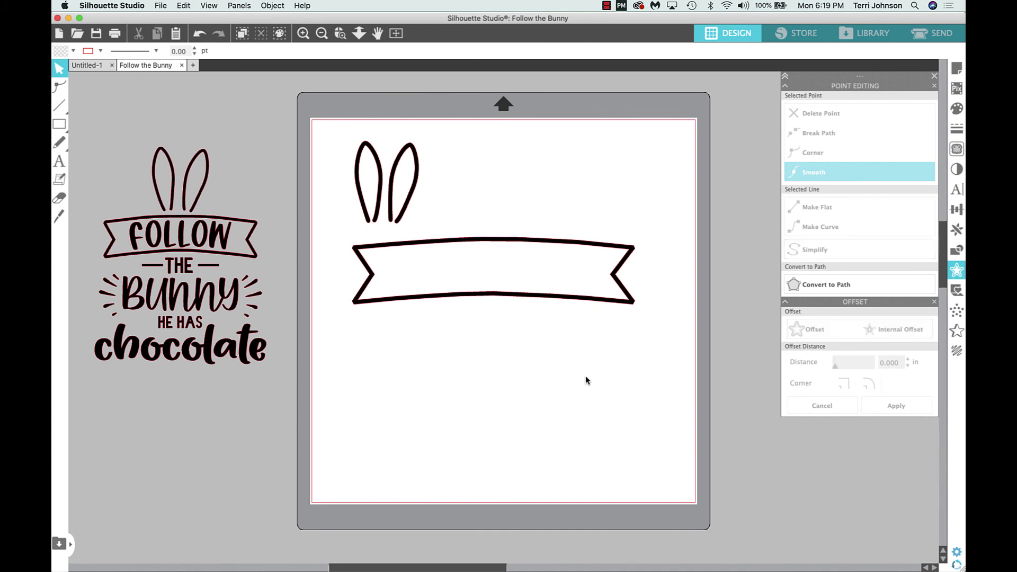
Check the combined banner by selecting it, and undo back to the two separate black shapes
{"action": "left_click", "coordinate": [539, 298]}
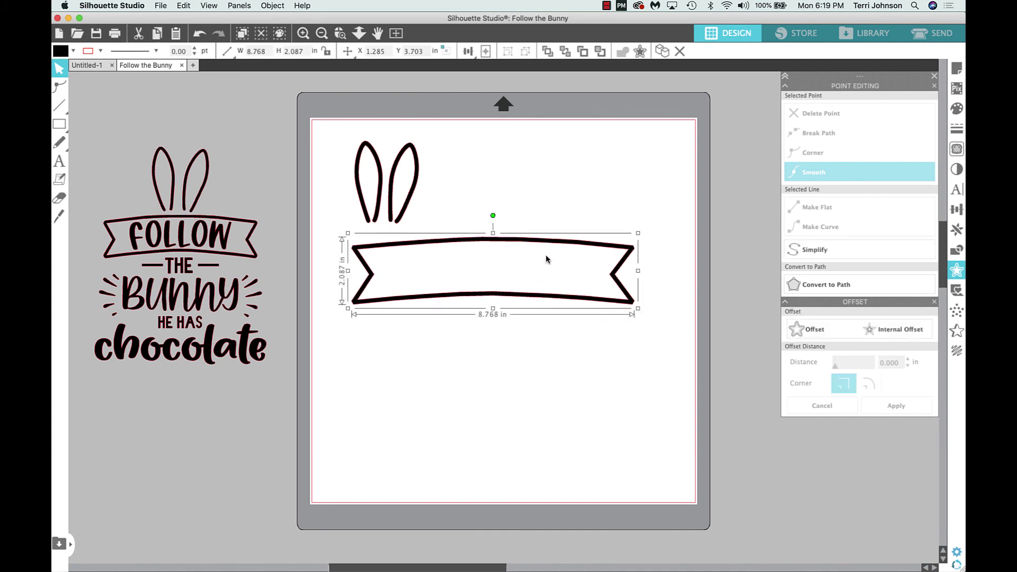
{"action": "left_click", "coordinate": [507, 264]}
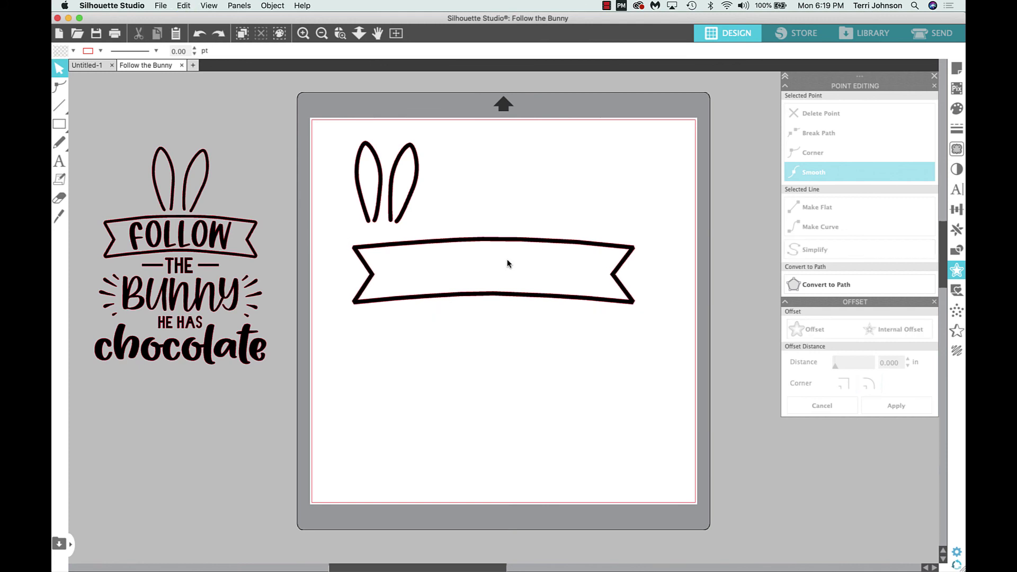
{"action": "left_click", "coordinate": [507, 264]}
{"action": "key", "text": "super+f"}
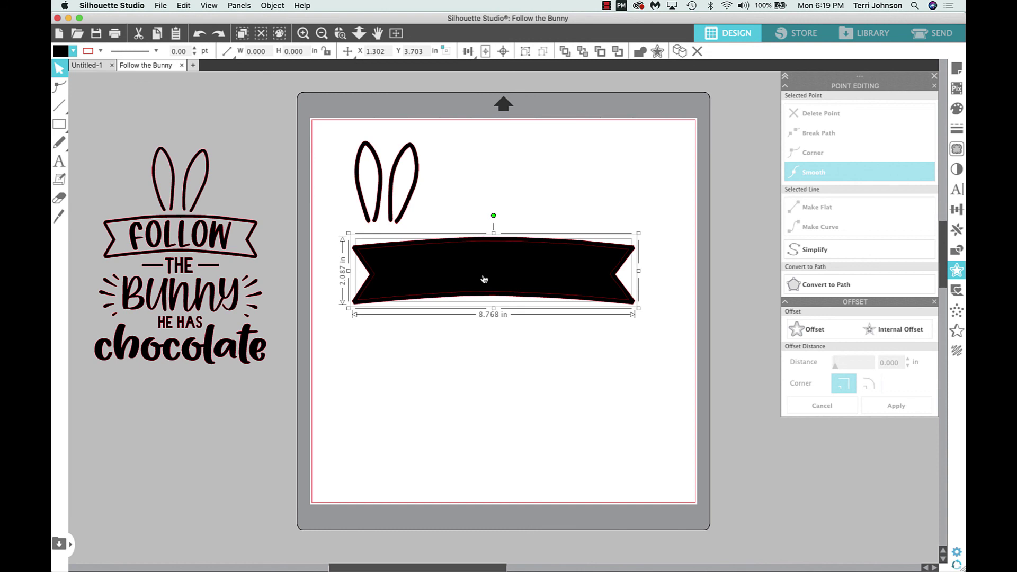
Make a compound path from the two selected banner shapes and undo it
{"action": "left_click", "coordinate": [273, 6]}
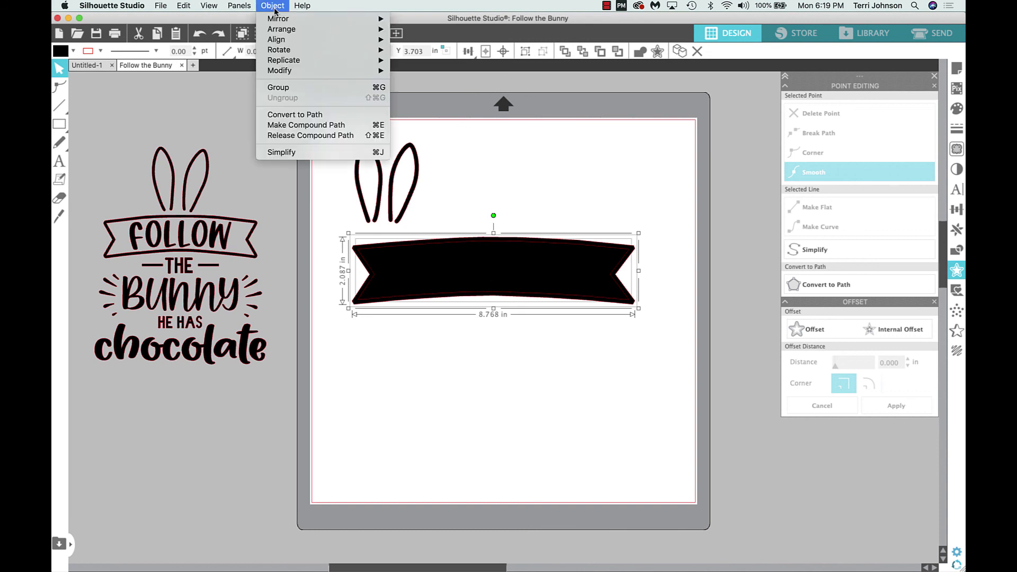
{"action": "left_click", "coordinate": [311, 126]}
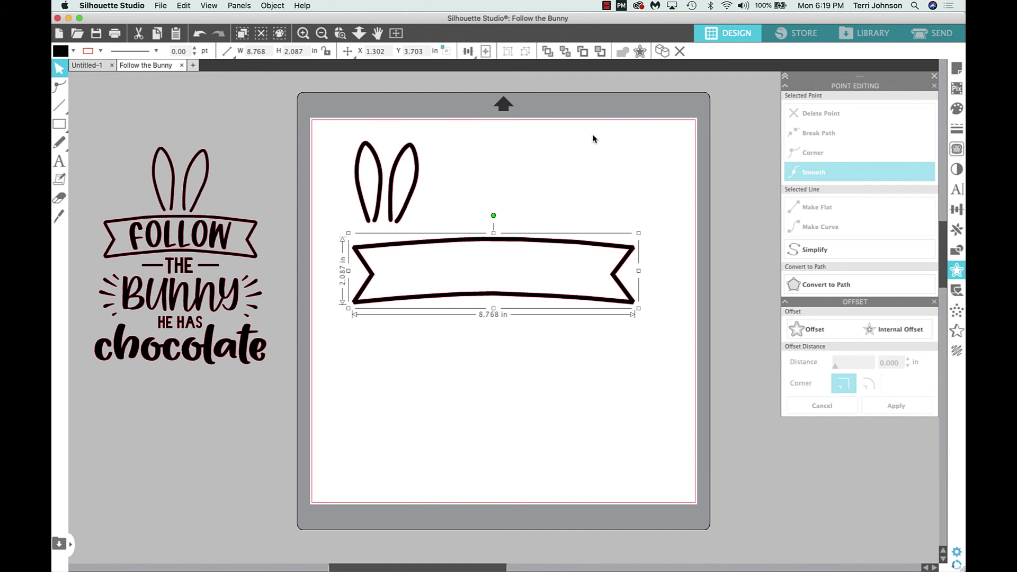
{"action": "key", "text": "super+z"}
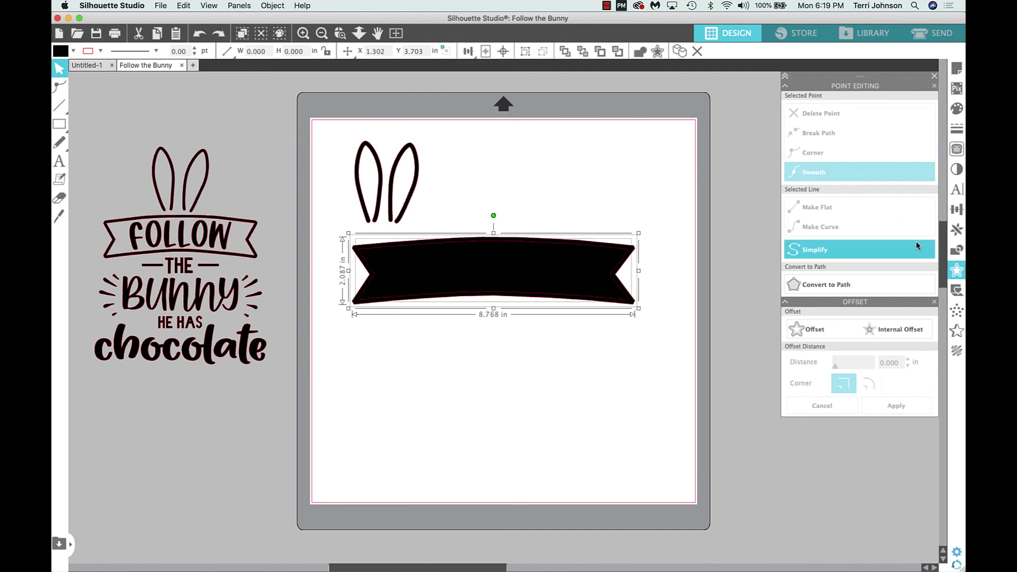
Make the two selected banner shapes a compound path with the Modify tools and close the extra panels
{"action": "left_click", "coordinate": [957, 170]}
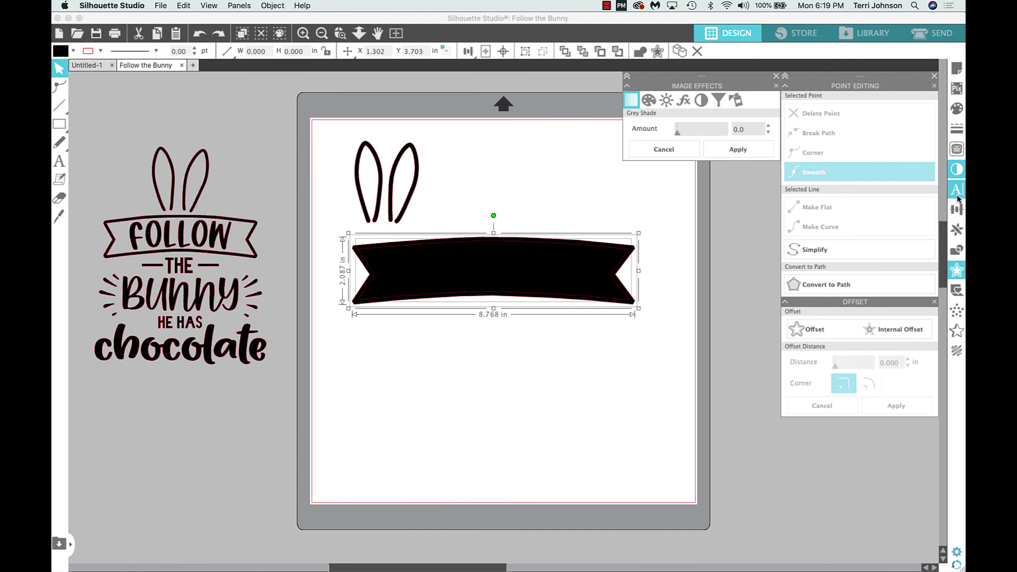
{"action": "left_click", "coordinate": [957, 249]}
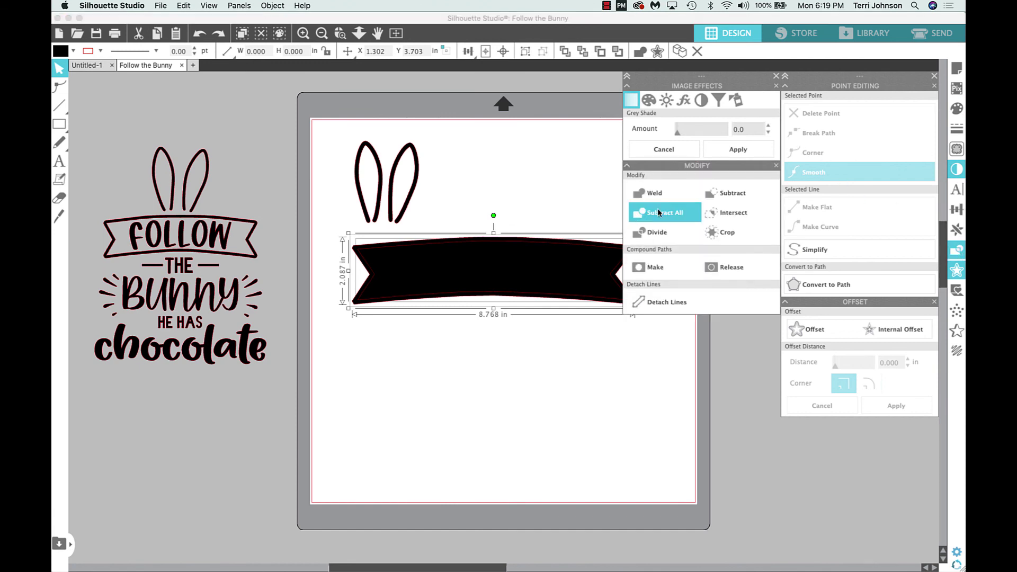
{"action": "left_click", "coordinate": [642, 269]}
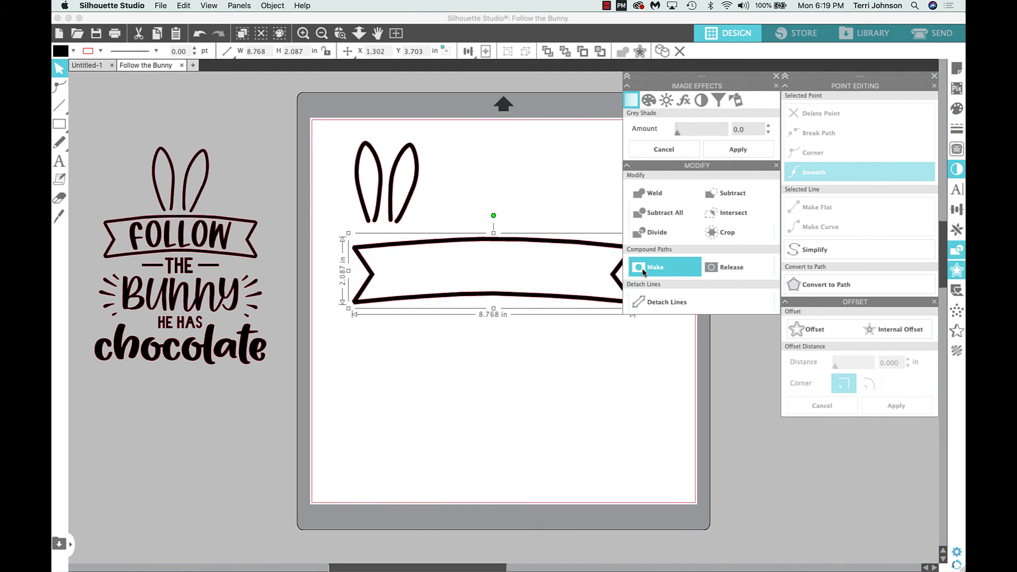
{"action": "left_click", "coordinate": [776, 76]}
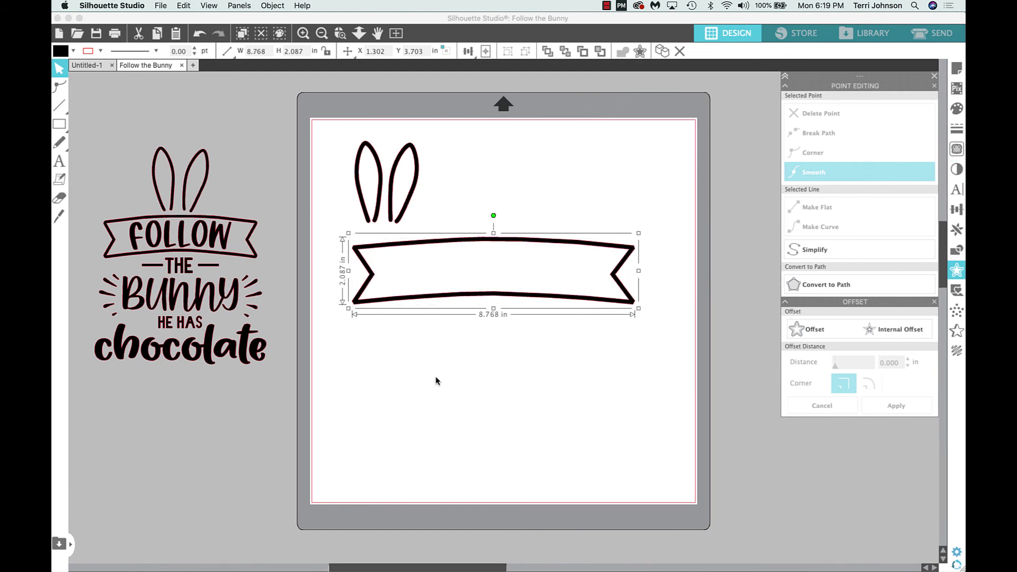
Move the bunny ears above the middle of the banner and scale the banner down to about 8.12 in wide
{"action": "left_click_drag", "start_coordinate": [390, 185], "coordinate": [498, 183]}
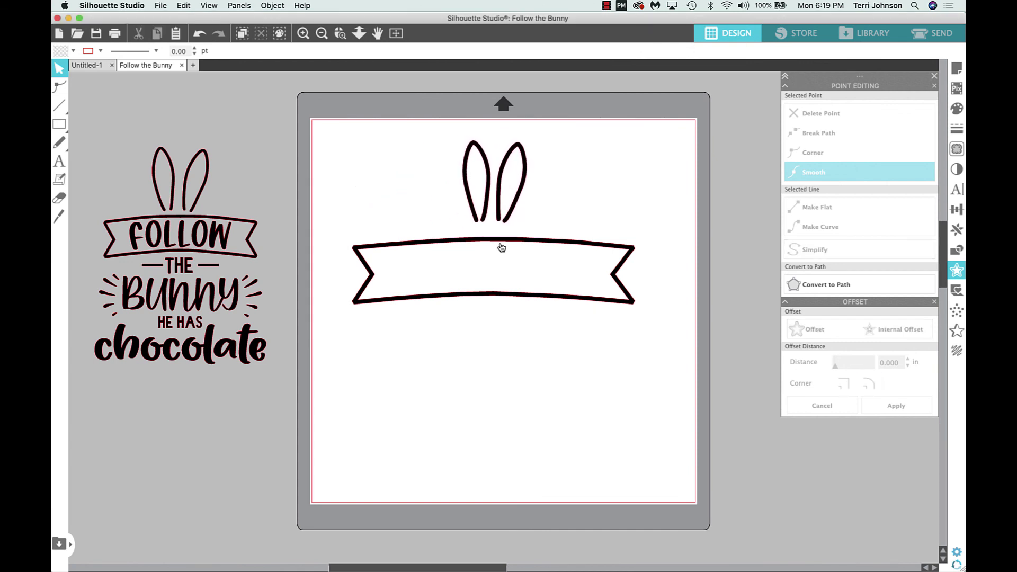
{"action": "left_click", "coordinate": [502, 247]}
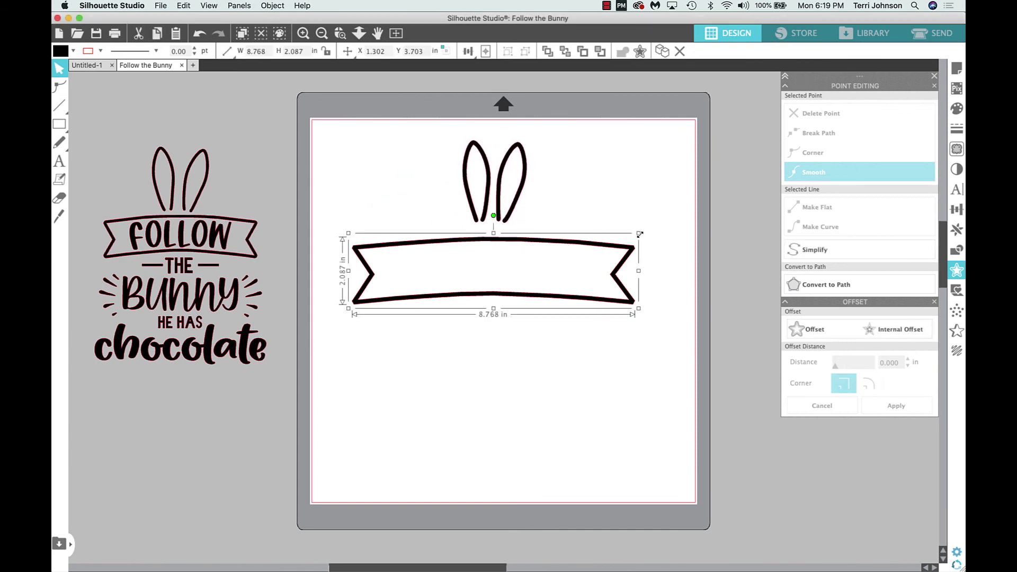
{"action": "left_click_drag", "start_coordinate": [639, 233], "coordinate": [618, 246]}
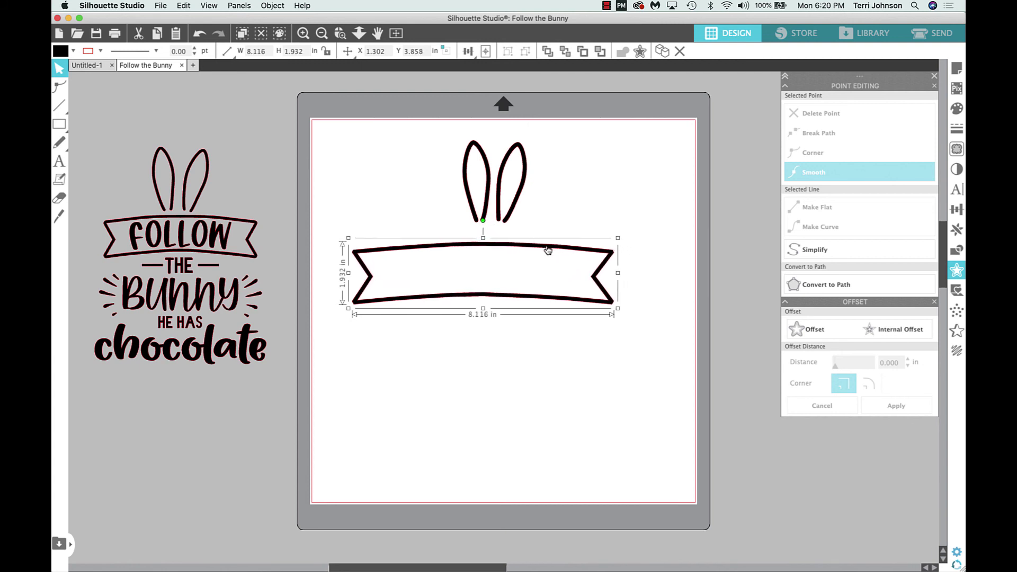
Align the bunny ears and the banner on a common vertical centre line
{"action": "left_click_drag", "start_coordinate": [319, 139], "coordinate": [652, 340]}
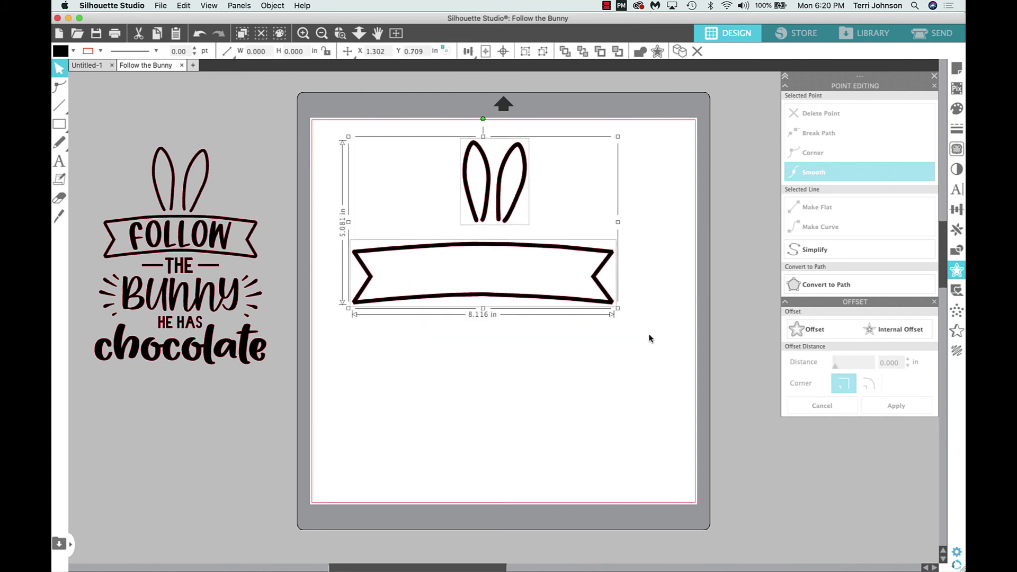
{"action": "left_click", "coordinate": [468, 52]}
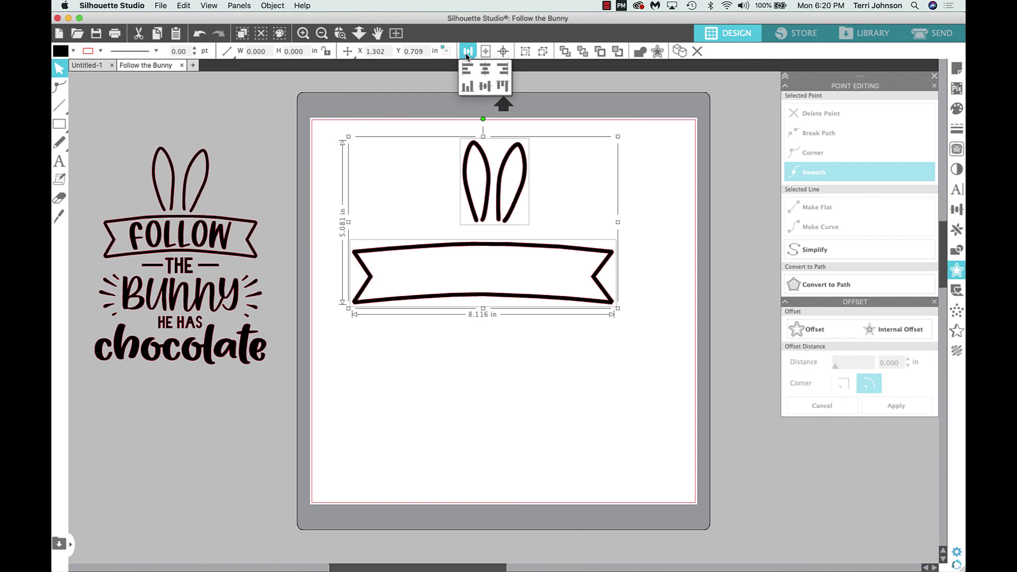
{"action": "left_click", "coordinate": [483, 73]}
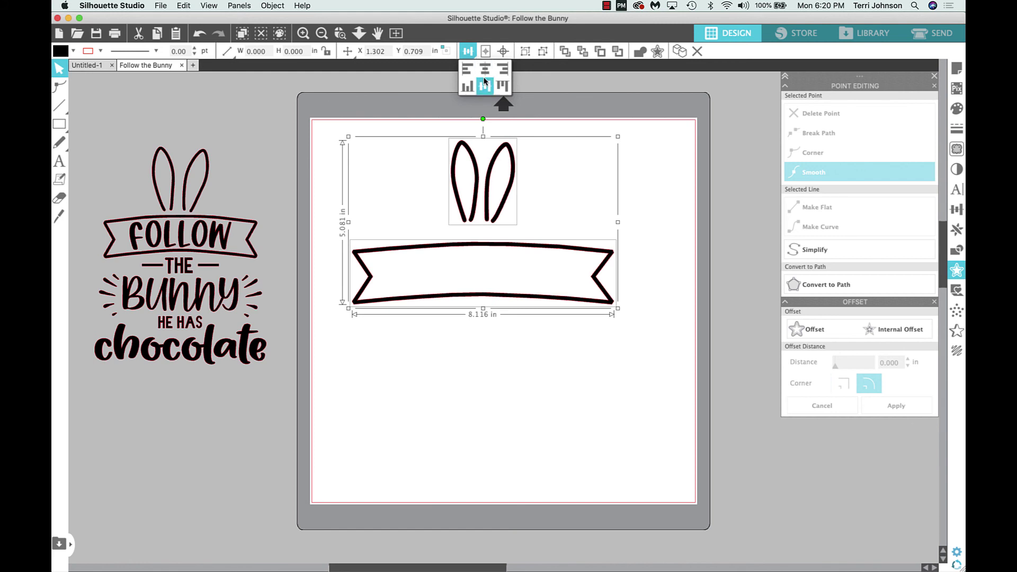
{"action": "left_click", "coordinate": [523, 364]}
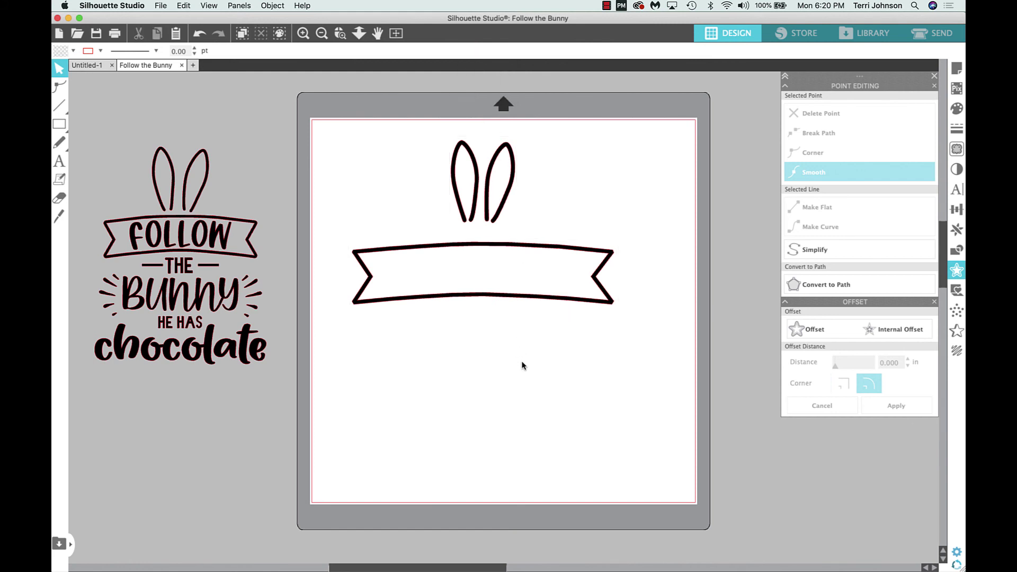
Nudge the banner up to just below the bunny ears and scale it down to about 7.79 in wide
{"action": "left_click", "coordinate": [473, 248]}
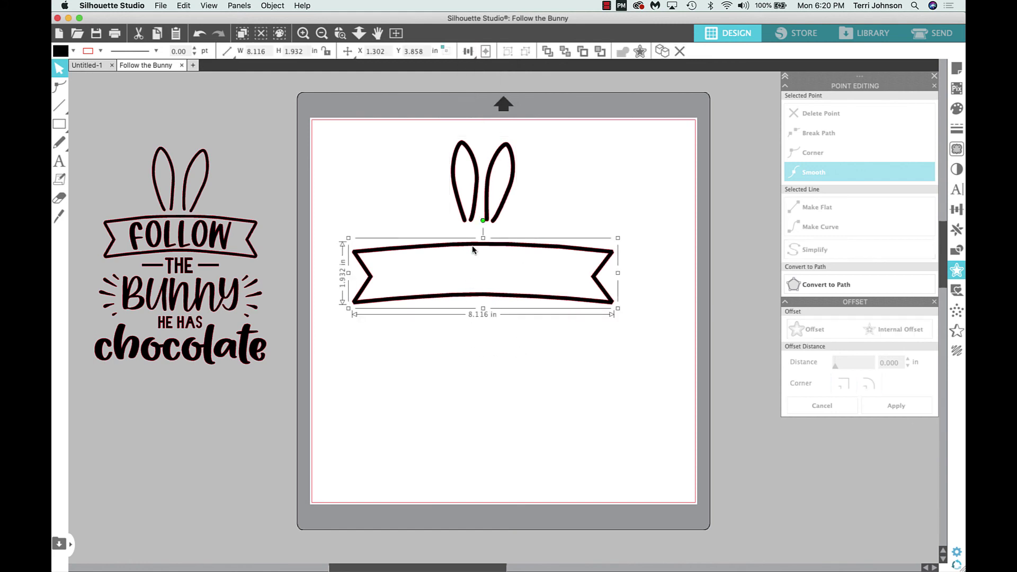
{"action": "key", "text": "Up"}
{"action": "key", "text": "Up"}
{"action": "key", "text": "Up"}
{"action": "key", "text": "Up"}
{"action": "key", "text": "Up"}
{"action": "key", "text": "Up"}
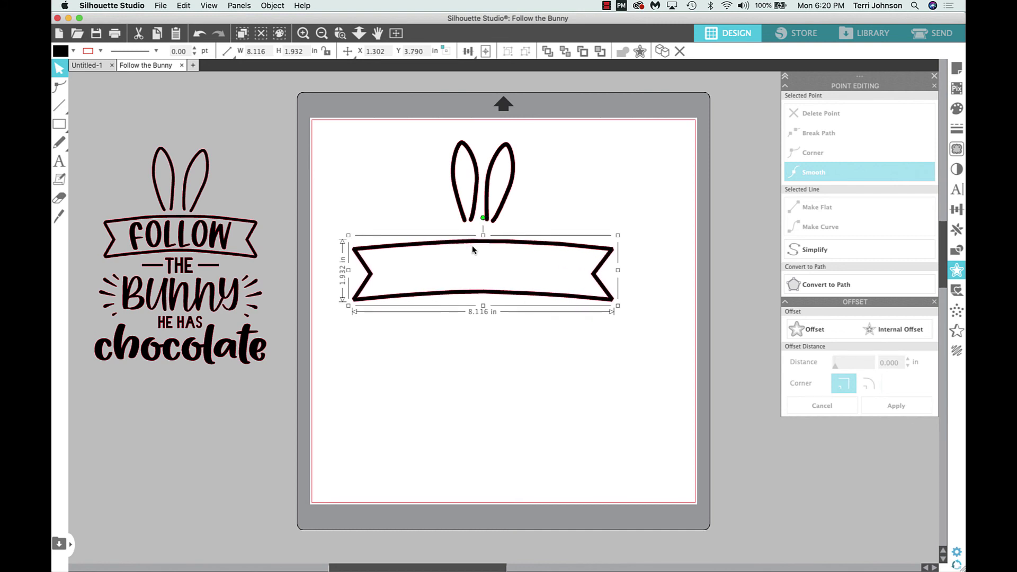
{"action": "key", "text": "Up"}
{"action": "key", "text": "Up"}
{"action": "key", "text": "Up"}
{"action": "key", "text": "Up"}
{"action": "key", "text": "Up"}
{"action": "key", "text": "Up"}
{"action": "key", "text": "Up"}
{"action": "key", "text": "Up"}
{"action": "key", "text": "Up"}
{"action": "key", "text": "Up"}
{"action": "key", "text": "Up"}
{"action": "key", "text": "Up"}
{"action": "key", "text": "Up"}
{"action": "key", "text": "Up"}
{"action": "key", "text": "Up"}
{"action": "key", "text": "Up"}
{"action": "key", "text": "Up"}
{"action": "key", "text": "Up"}
{"action": "key", "text": "Up"}
{"action": "key", "text": "Up"}
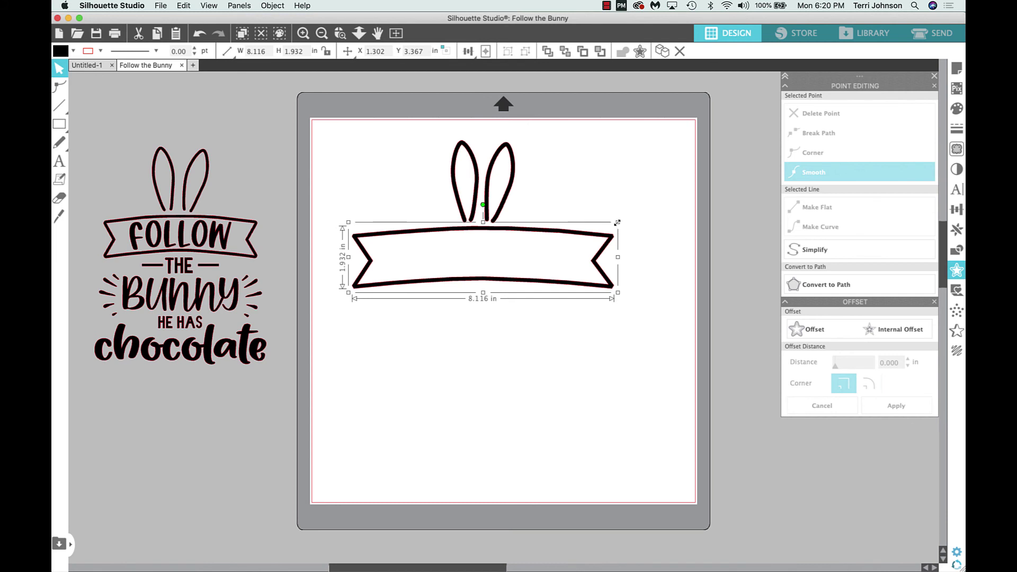
{"action": "left_click_drag", "start_coordinate": [617, 222], "coordinate": [608, 235]}
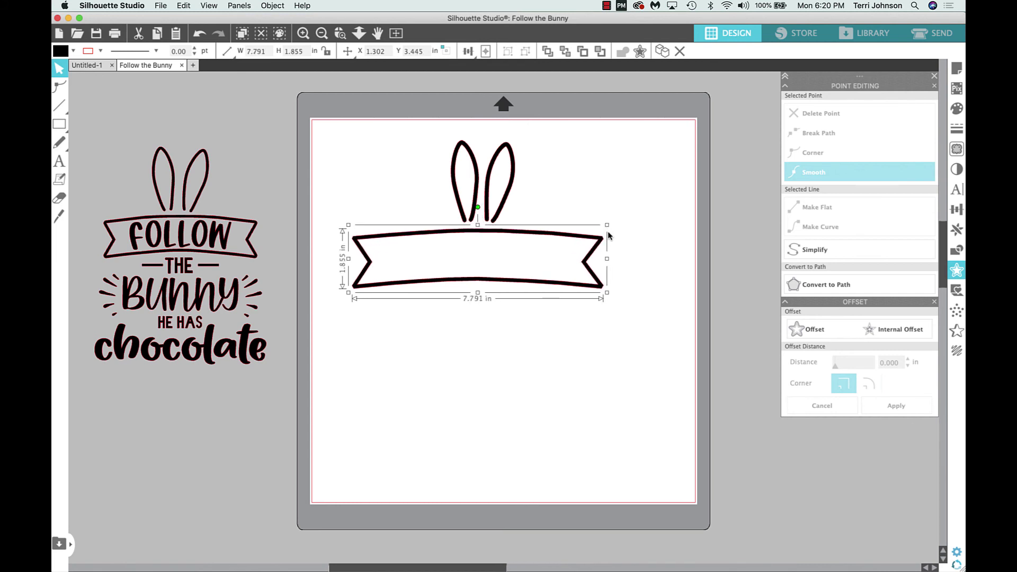
Centre the bunny ears over the resized banner again with Align Center
{"action": "left_click_drag", "start_coordinate": [324, 128], "coordinate": [617, 300]}
{"action": "left_click", "coordinate": [468, 51]}
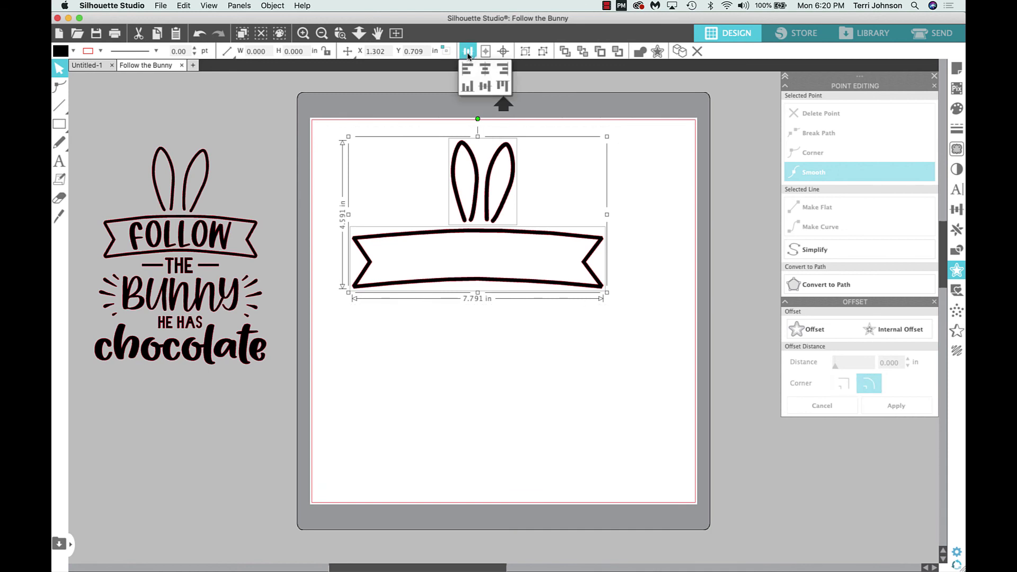
{"action": "left_click", "coordinate": [485, 68]}
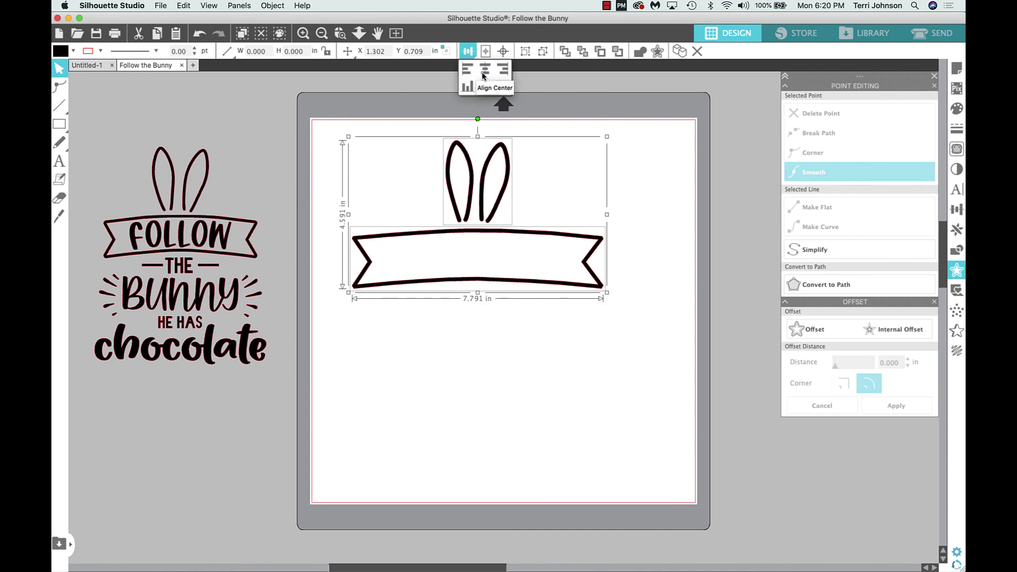
{"action": "left_click", "coordinate": [629, 136]}
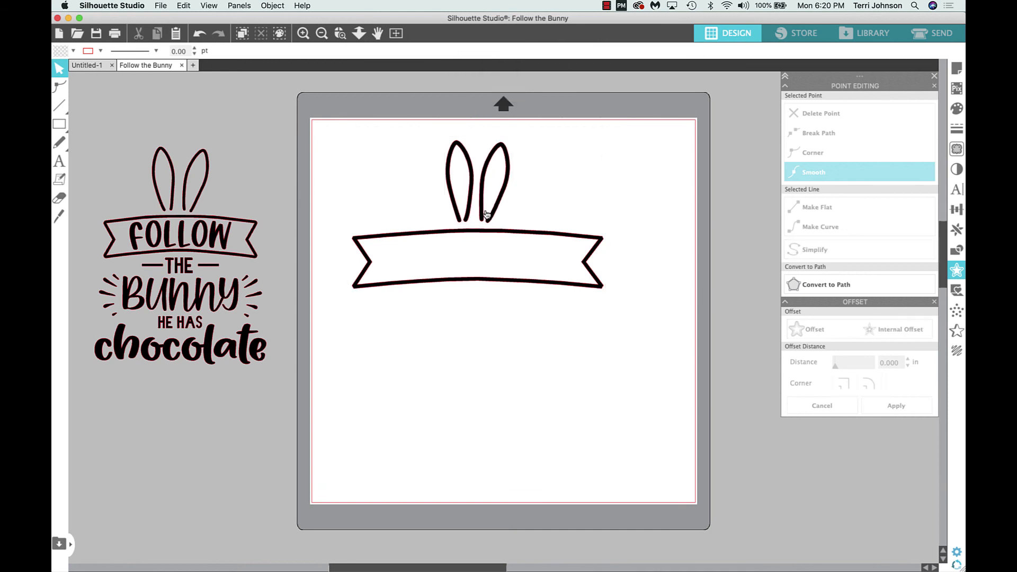
{"action": "left_click", "coordinate": [487, 214]}
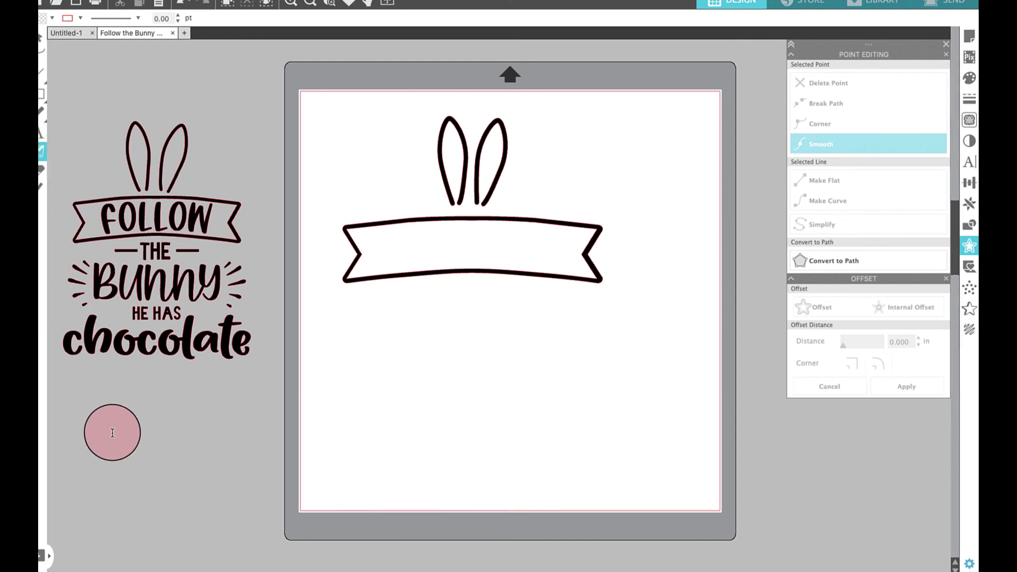
Add a sticky note below the sample design with the font notes "Follow - Reality" and "The - LW Cupcake"
{"action": "left_click", "coordinate": [114, 425]}
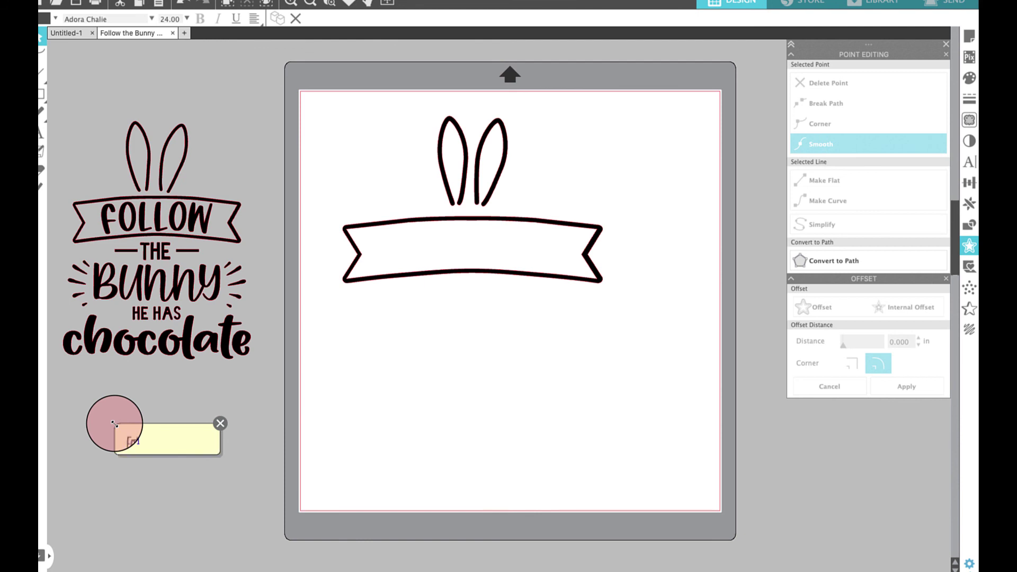
{"action": "type", "text": "ollow - Reality"}
{"action": "key", "text": "Return"}
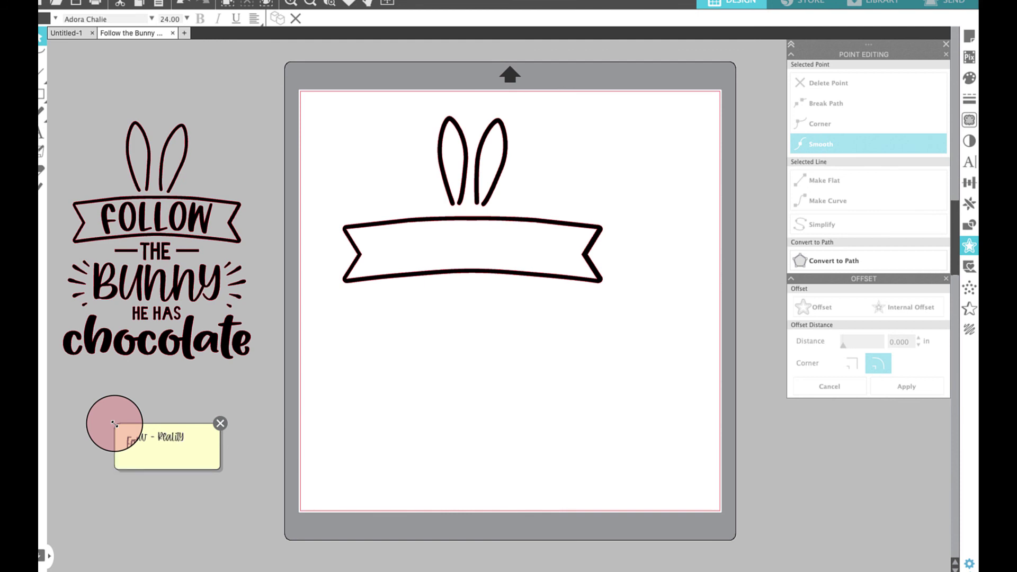
{"action": "type", "text": "The - Lu"}
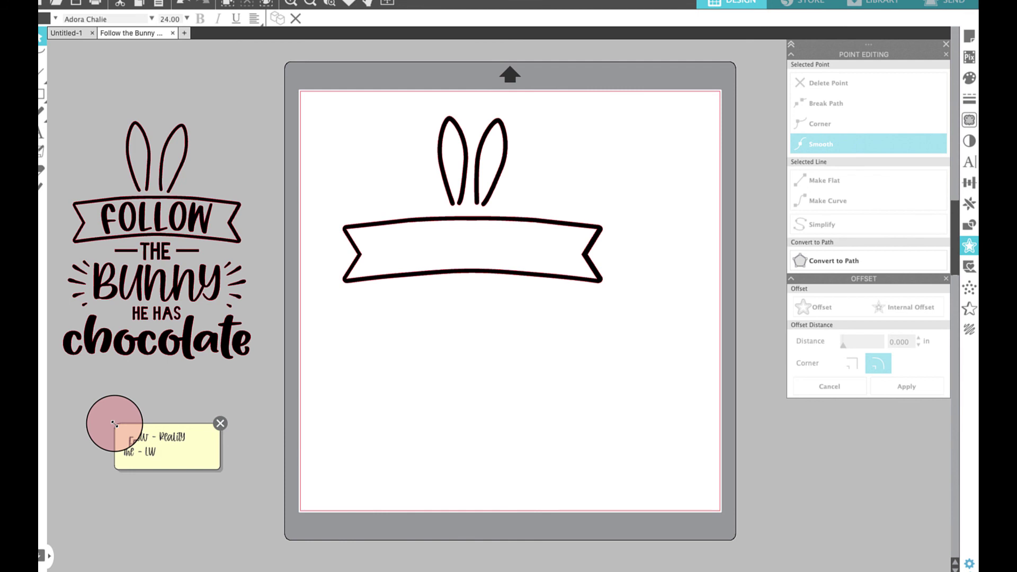
{"action": "key", "text": "BackSpace"}
{"action": "key", "text": "BackSpace"}
{"action": "key", "text": "BackSpace"}
{"action": "key", "text": "BackSpace"}
{"action": "type", "text": "UPCake"}
{"action": "key", "text": "Return"}
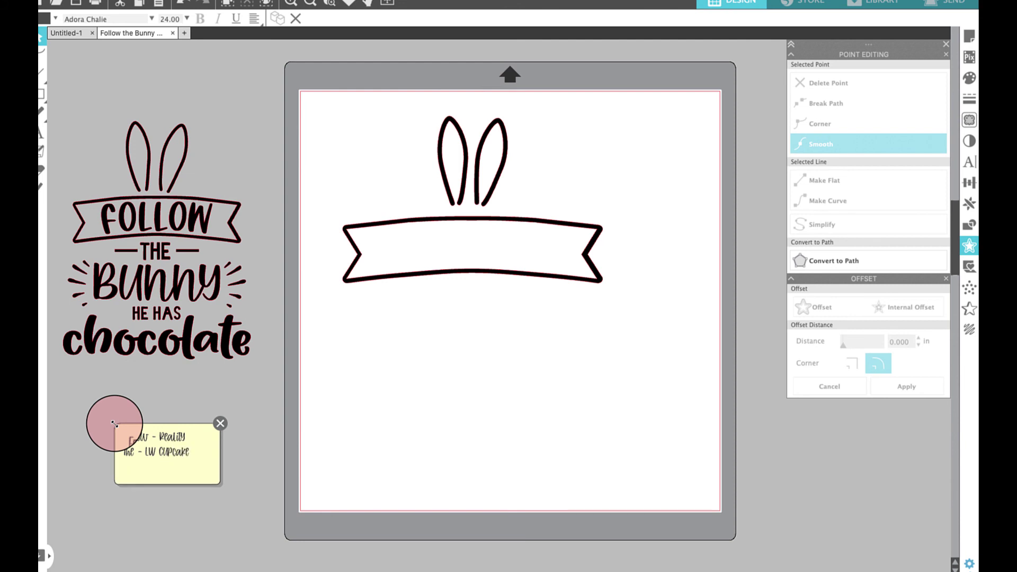
Add the lines "Bunny - Adora", "HE HAS - LW Cupcake" and "Chocolate - Farmhouselove" to the sticky note
{"action": "type", "text": "Bunny - Adora"}
{"action": "key", "text": "Return"}
{"action": "type", "text": "H"}
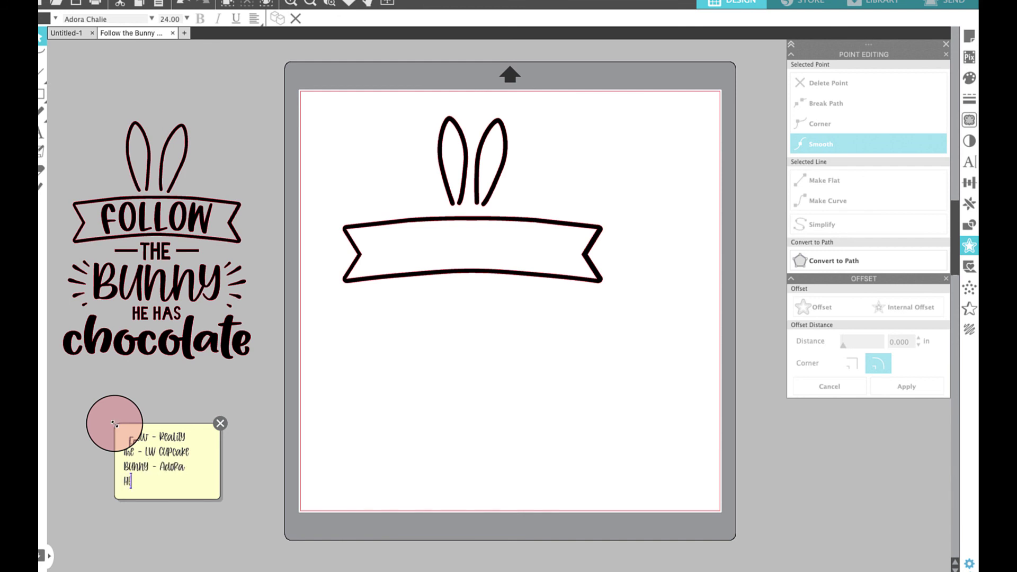
{"action": "type", "text": "E HAS"}
{"action": "key", "text": "BackSpace"}
{"action": "type", "text": "- LW CUPcake"}
{"action": "key", "text": "Return"}
{"action": "type", "text": "c"}
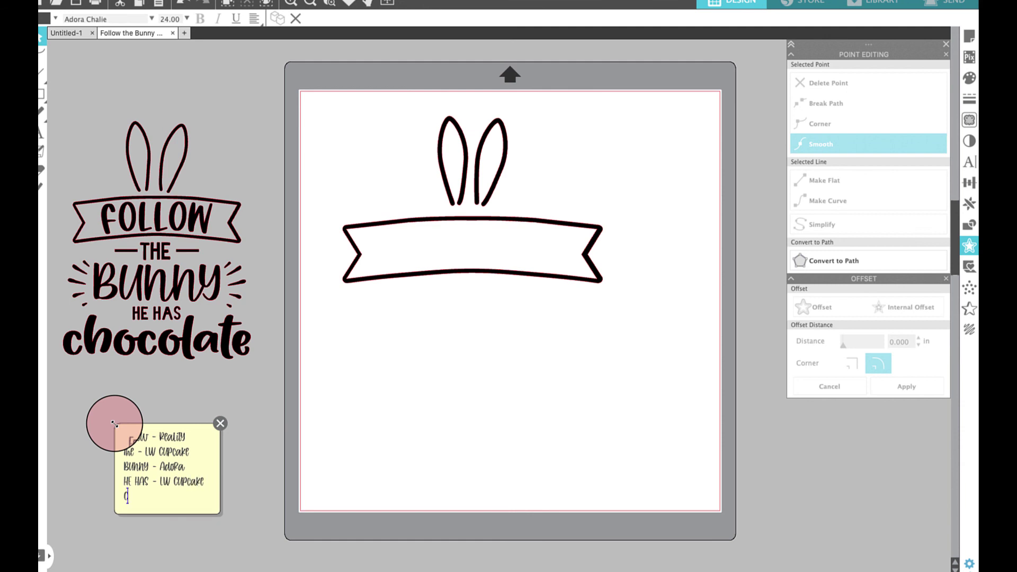
{"action": "type", "text": "hocolate -"}
{"action": "type", "text": "Farmhousel"}
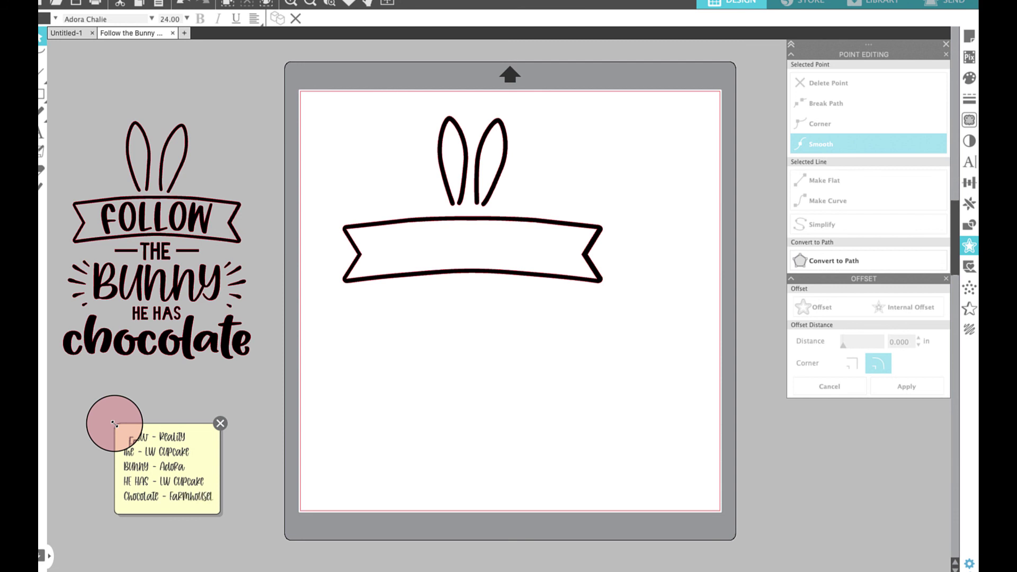
{"action": "type", "text": "ove"}
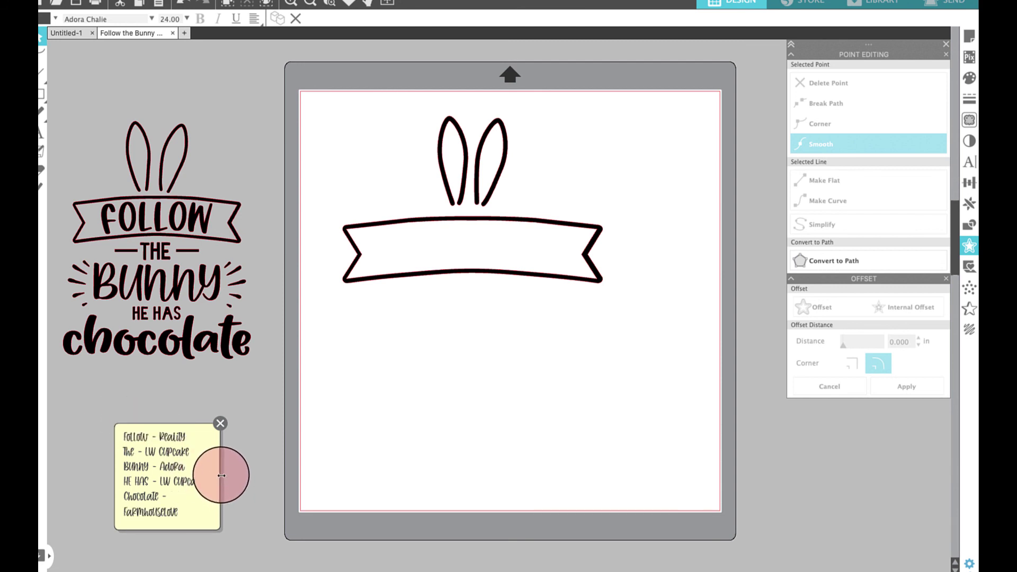
Widen the sticky note so each entry fits on one line and place it directly beneath the sample design
{"action": "left_click_drag", "start_coordinate": [222, 475], "coordinate": [277, 490]}
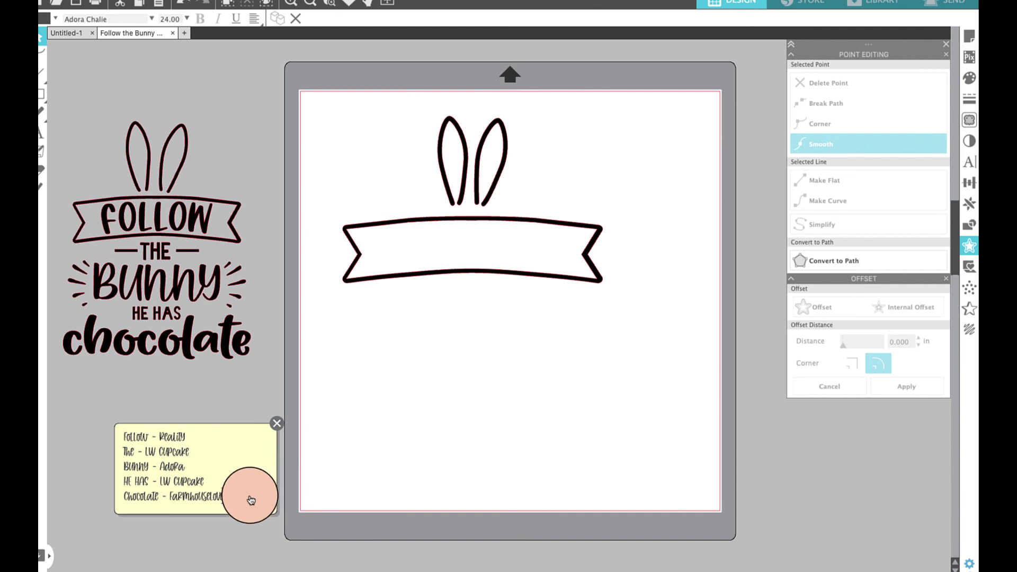
{"action": "left_click_drag", "start_coordinate": [223, 429], "coordinate": [172, 383]}
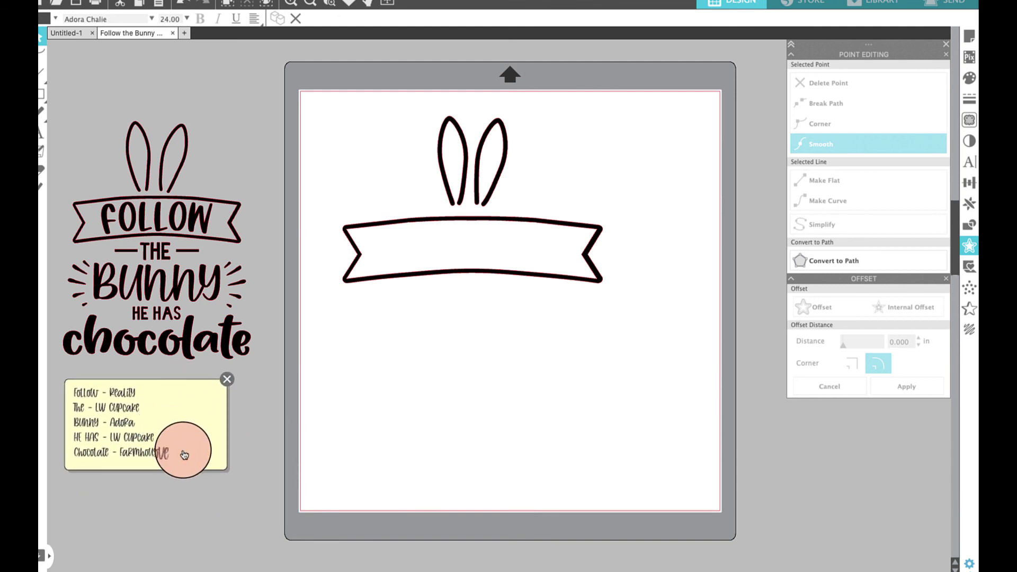
{"action": "mouse_move", "coordinate": [184, 455]}
{"action": "left_mouse_down"}
{"action": "mouse_move", "coordinate": [134, 450]}
{"action": "mouse_move", "coordinate": [189, 457]}
{"action": "left_mouse_up"}
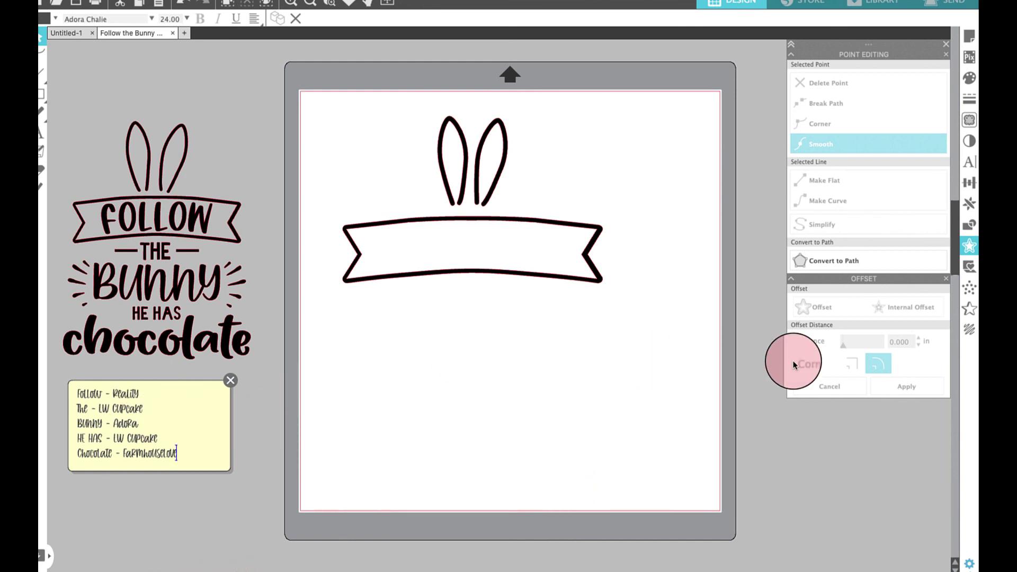
Close the point editing and offset settings and set the text font to Reality
{"action": "left_click", "coordinate": [946, 44]}
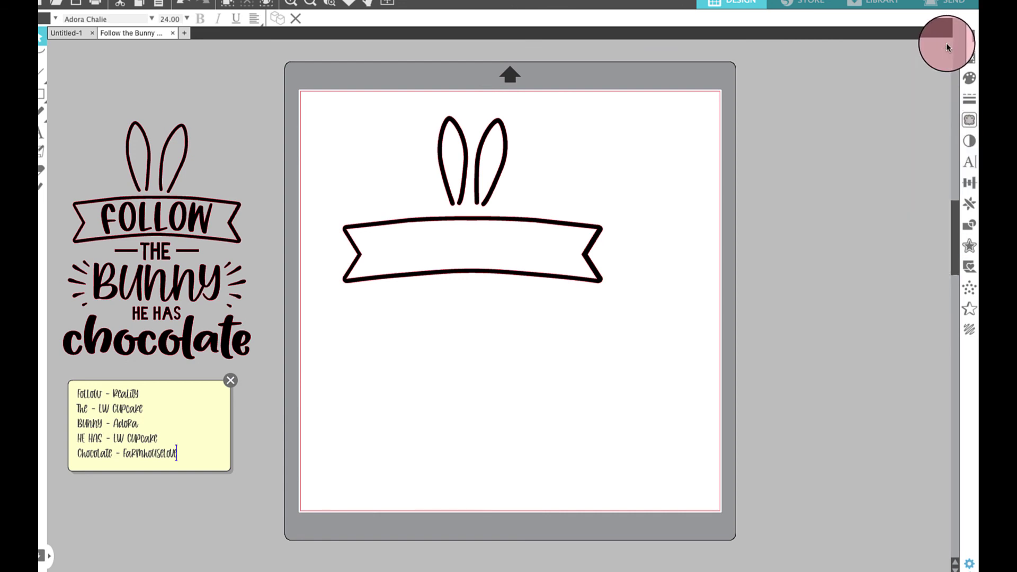
{"action": "left_click", "coordinate": [972, 164]}
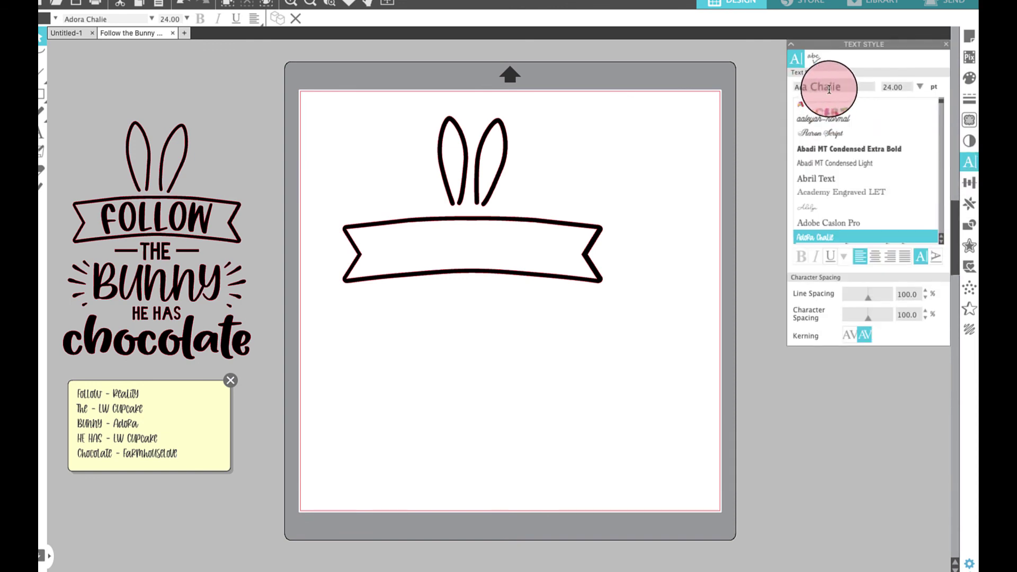
{"action": "left_click_drag", "start_coordinate": [842, 88], "coordinate": [780, 83]}
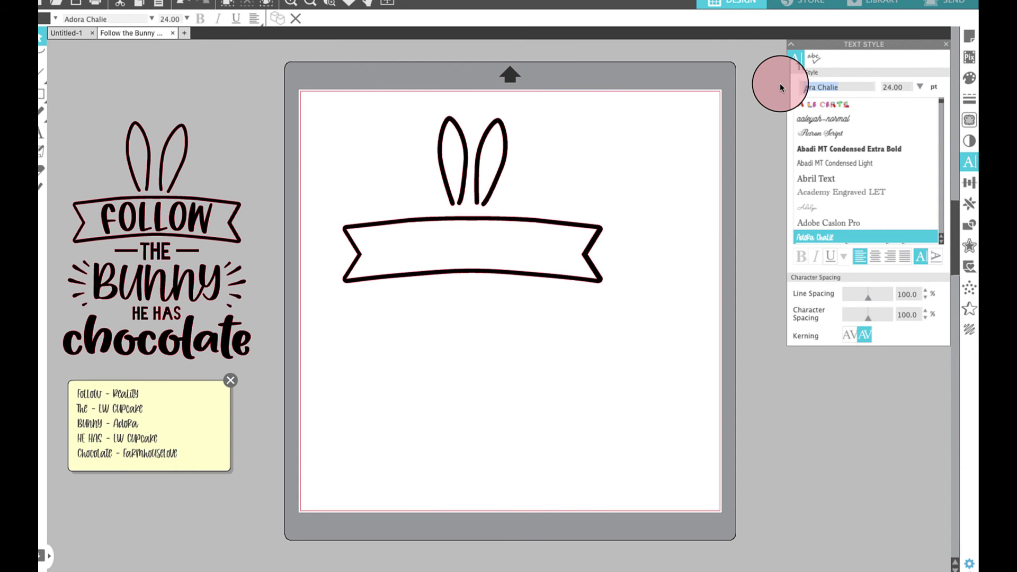
{"action": "type", "text": "Reality"}
{"action": "key", "text": "Return"}
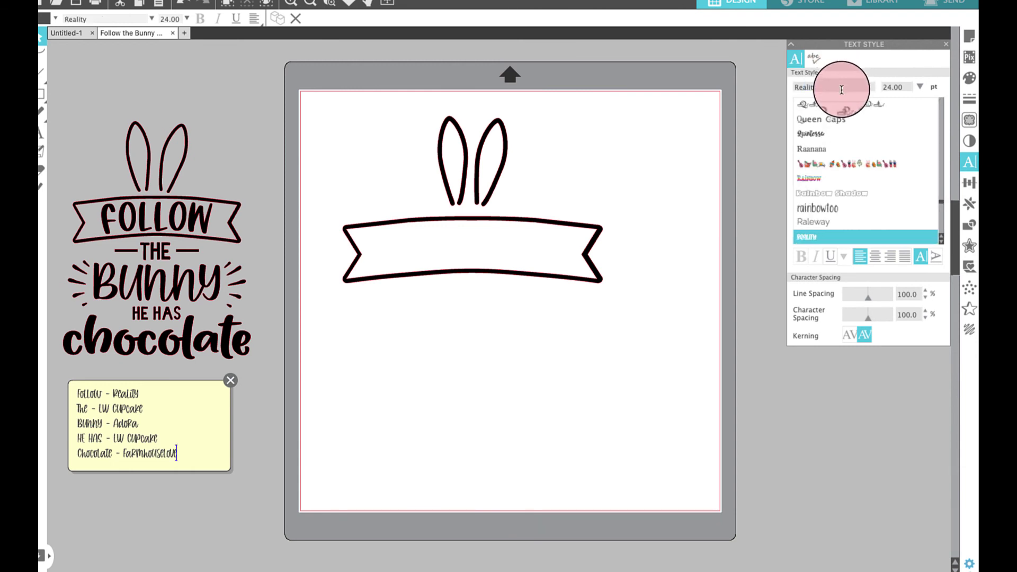
Add the text FOLLOW below the banner and set its character spacing to 110%
{"action": "left_click", "coordinate": [39, 135]}
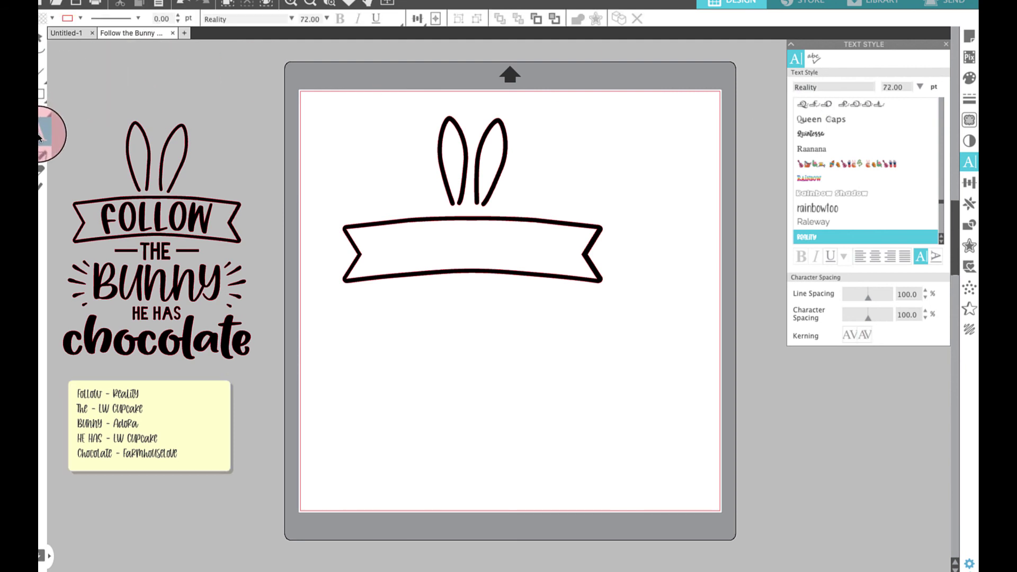
{"action": "left_click", "coordinate": [431, 326]}
{"action": "type", "text": "F"}
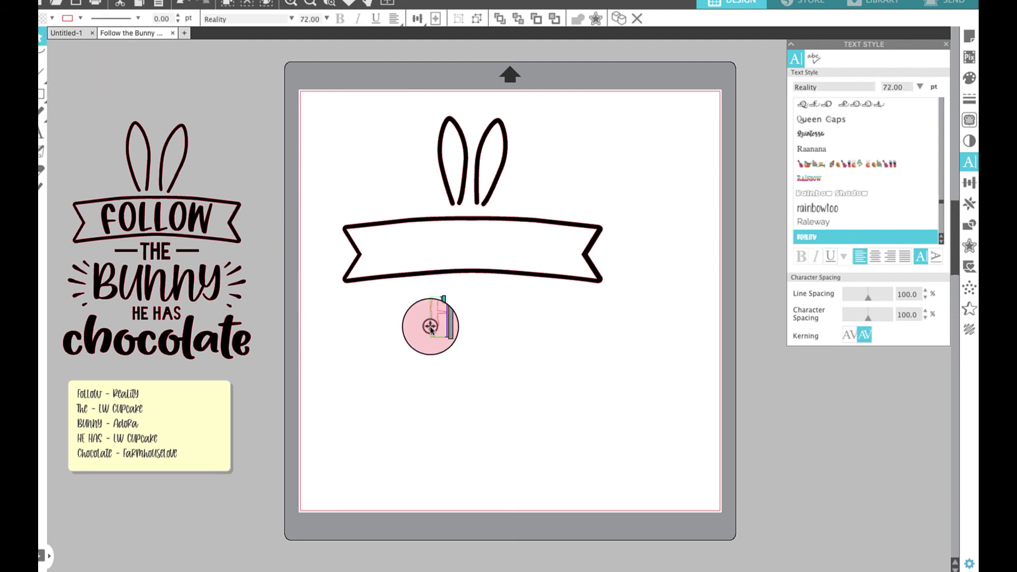
{"action": "type", "text": "OLLOW"}
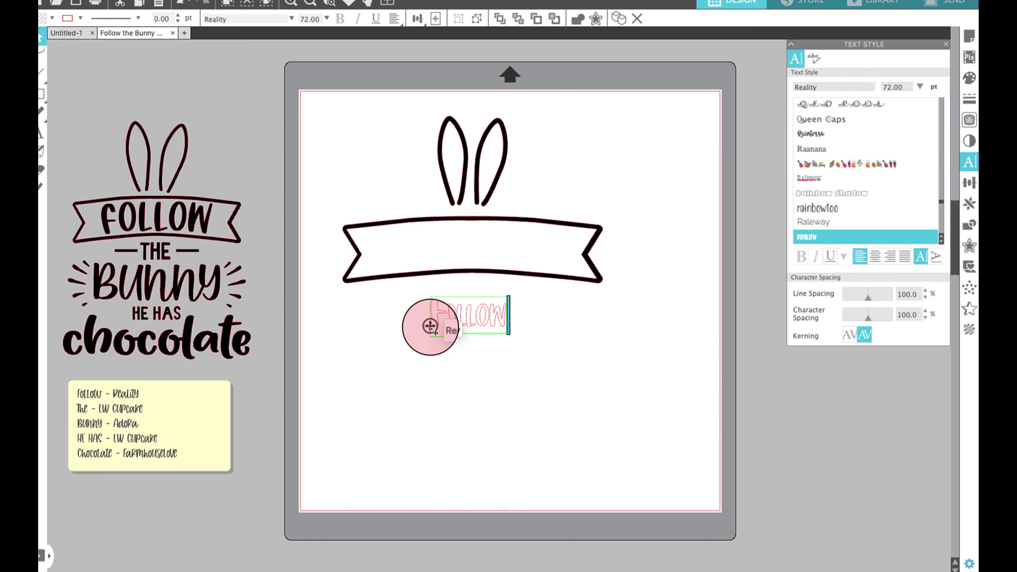
{"action": "left_click", "coordinate": [925, 313]}
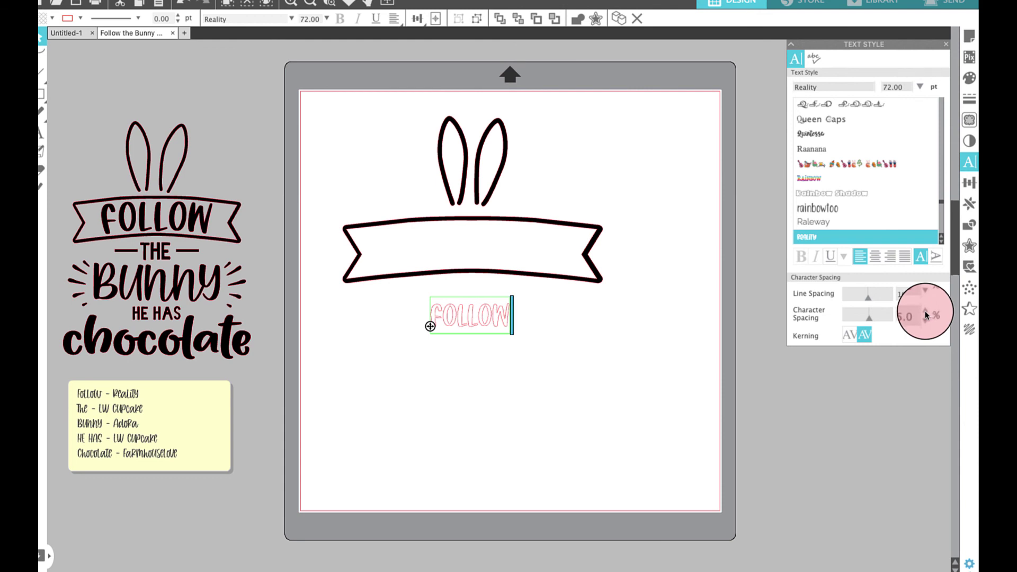
{"action": "left_click", "coordinate": [926, 312]}
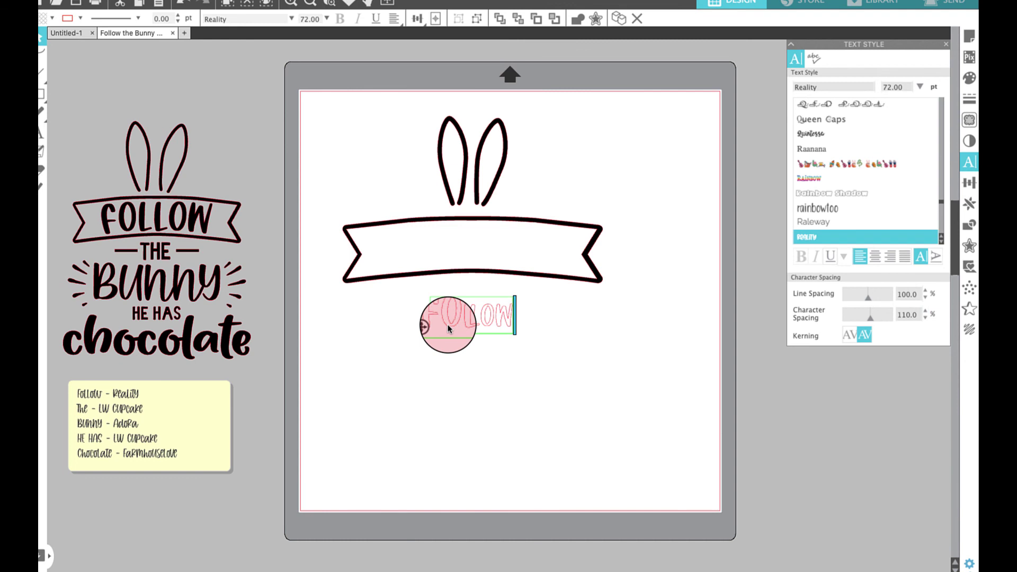
Enlarge the FOLLOW text to about 5.13 in wide by 2.12 in high and fill it with black
{"action": "left_click", "coordinate": [448, 329]}
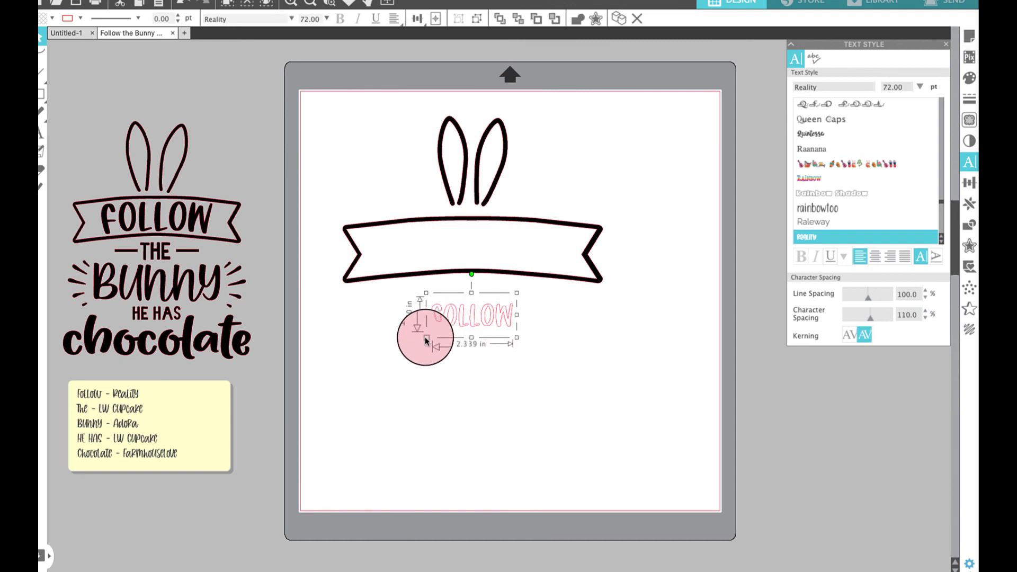
{"action": "left_click_drag", "start_coordinate": [426, 339], "coordinate": [357, 401]}
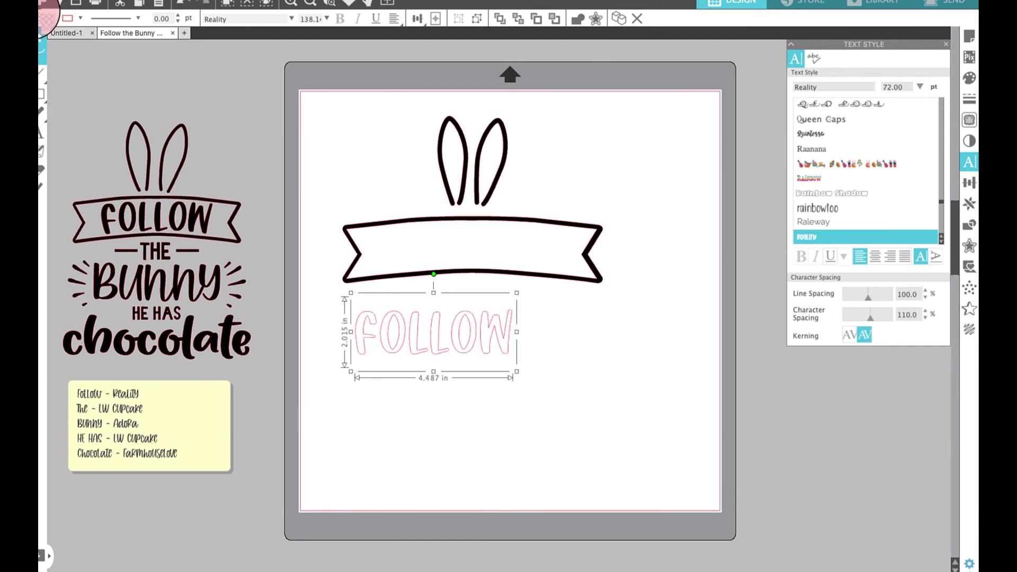
{"action": "left_click", "coordinate": [52, 20]}
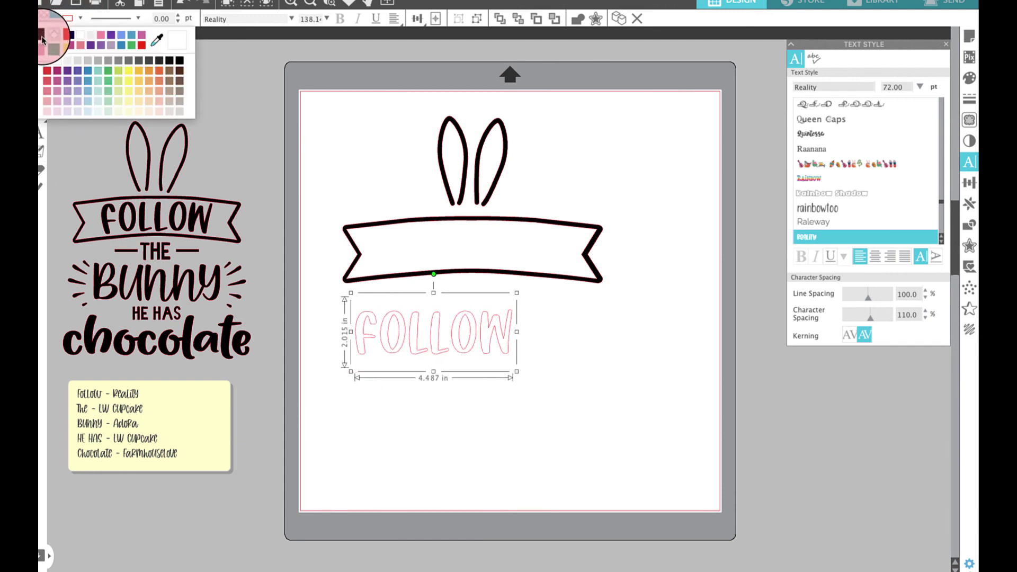
{"action": "left_click", "coordinate": [175, 33]}
{"action": "left_click", "coordinate": [452, 360]}
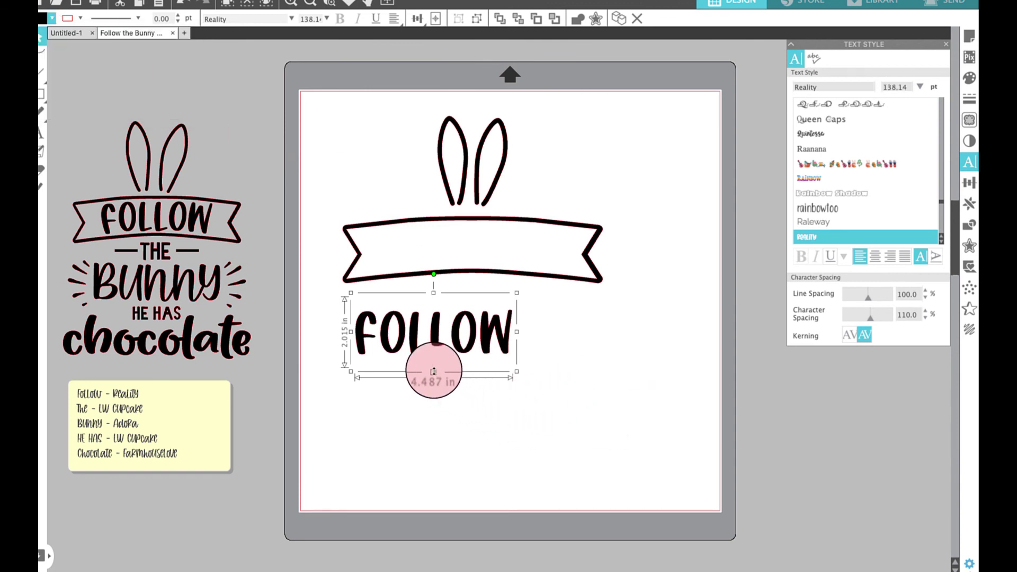
{"action": "left_click_drag", "start_coordinate": [433, 373], "coordinate": [434, 367]}
{"action": "left_click_drag", "start_coordinate": [522, 371], "coordinate": [543, 368]}
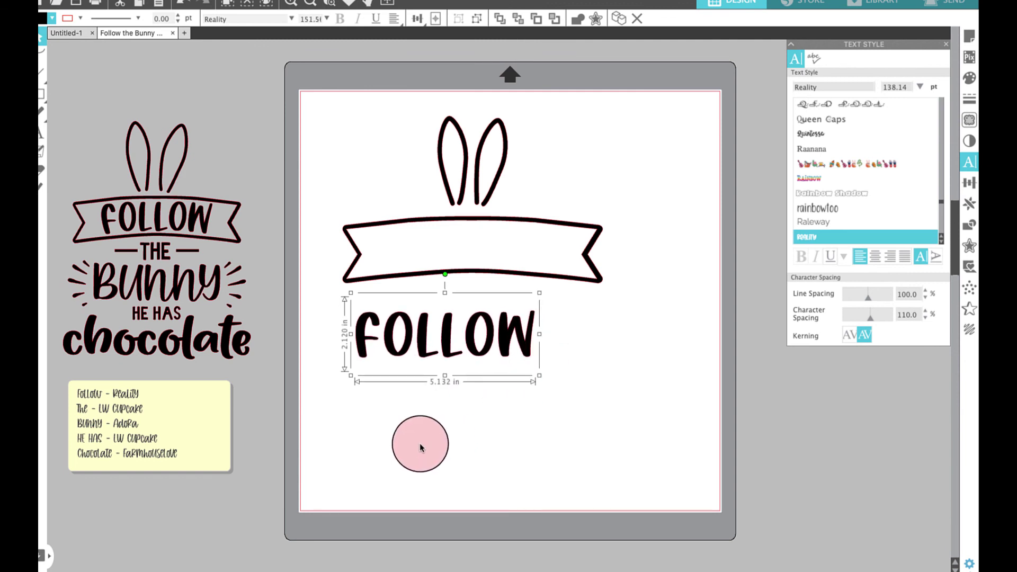
Attach the FOLLOW text to the banner's upper curve and offset it downward so the letters sit inside the banner
{"action": "double_click", "coordinate": [363, 346]}
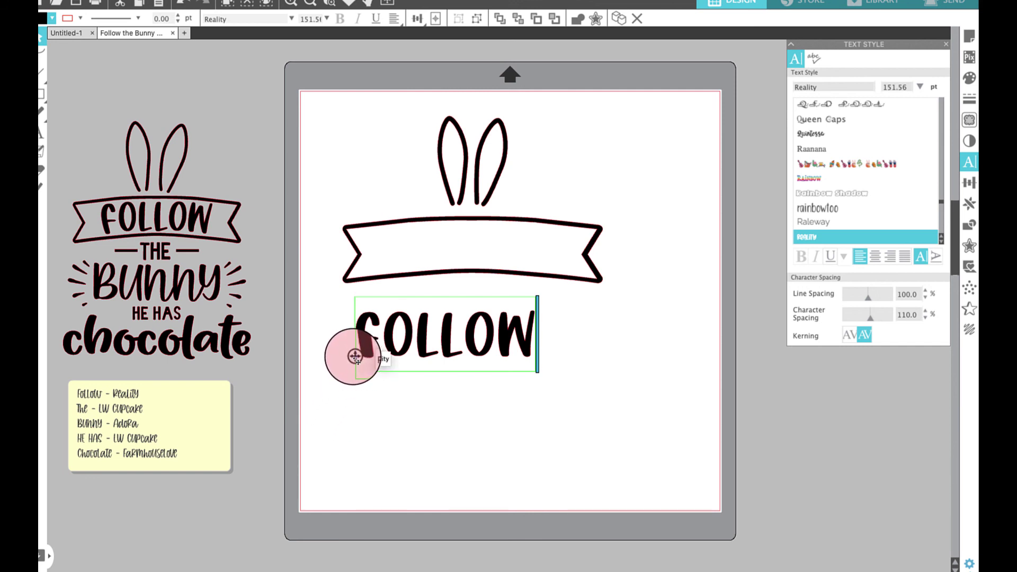
{"action": "left_click_drag", "start_coordinate": [355, 356], "coordinate": [383, 223]}
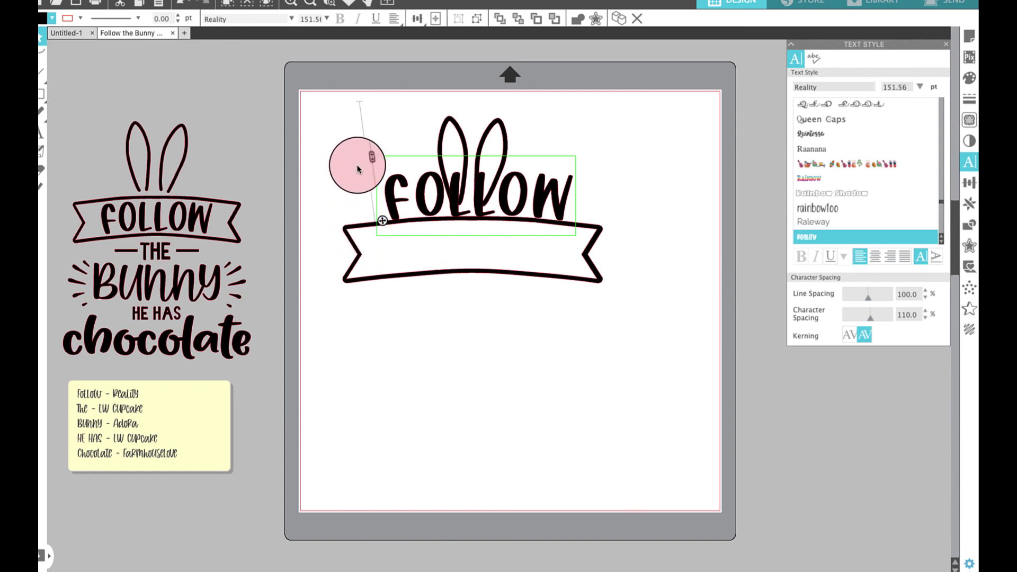
{"action": "left_click", "coordinate": [284, 9]}
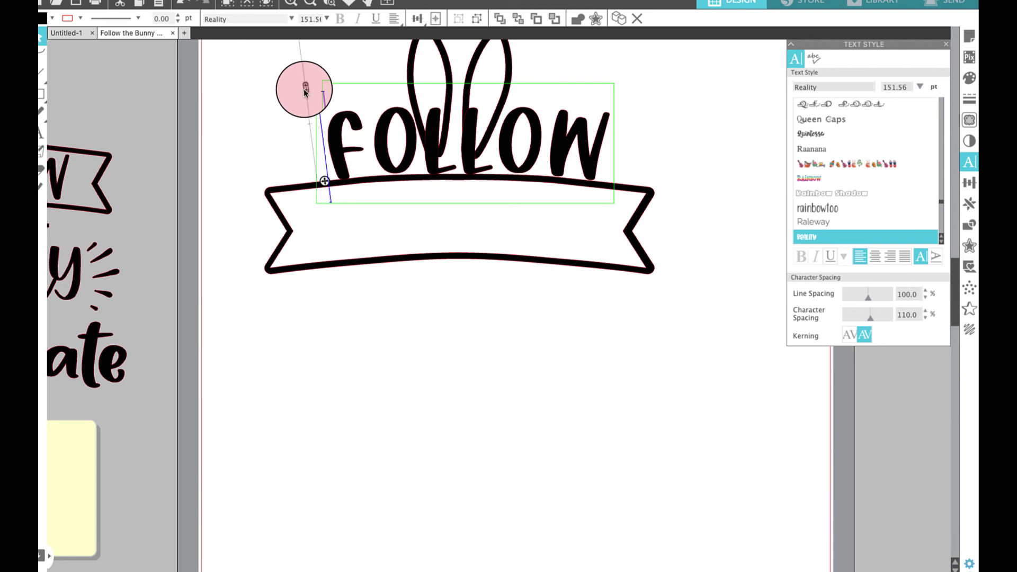
{"action": "left_click_drag", "start_coordinate": [300, 90], "coordinate": [380, 352]}
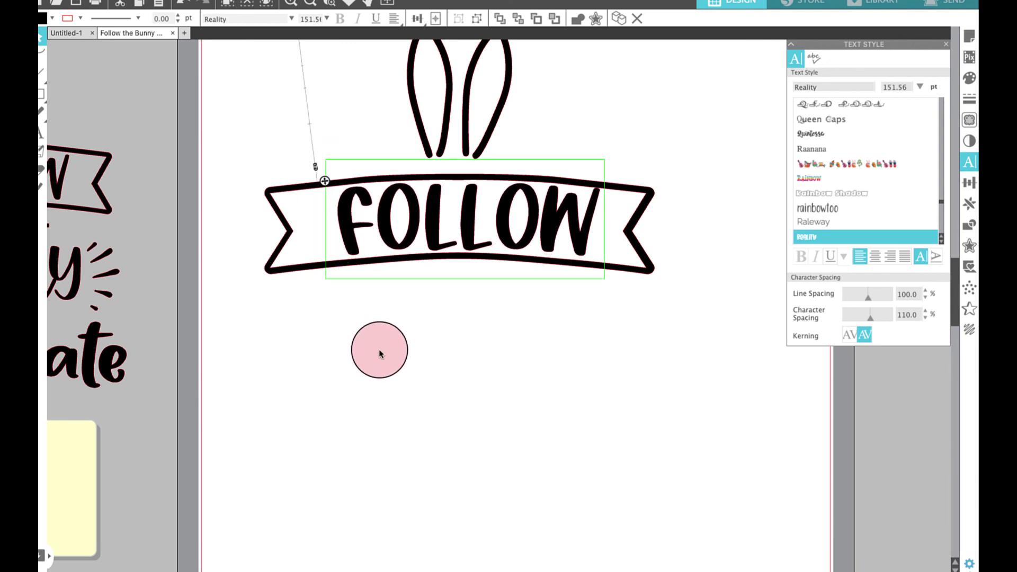
{"action": "left_click", "coordinate": [379, 354]}
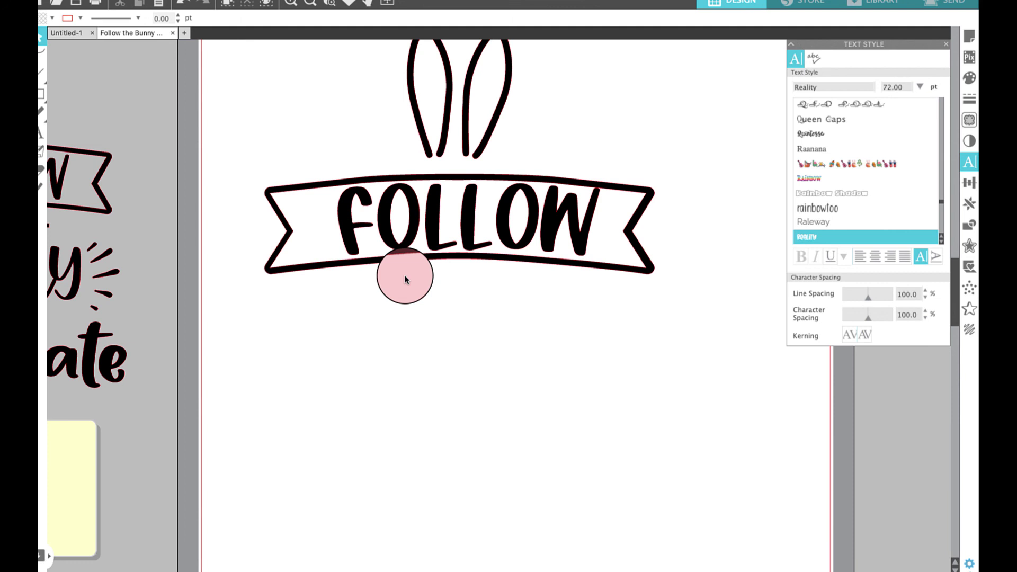
Convert the FOLLOW text to a path and scale it to about 4.71 in wide by 1.21 in high
{"action": "left_click", "coordinate": [349, 231]}
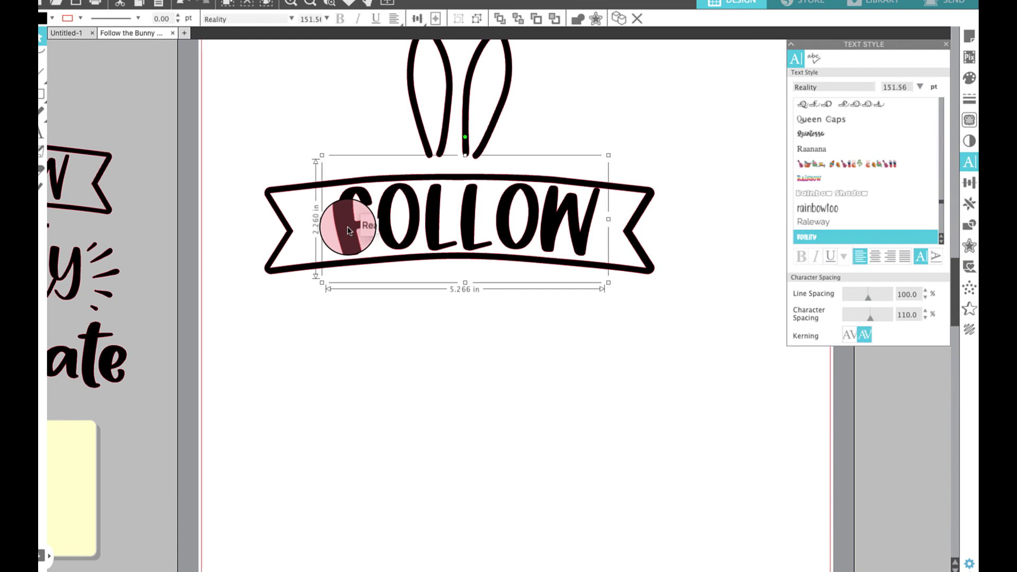
{"action": "right_click", "coordinate": [350, 231]}
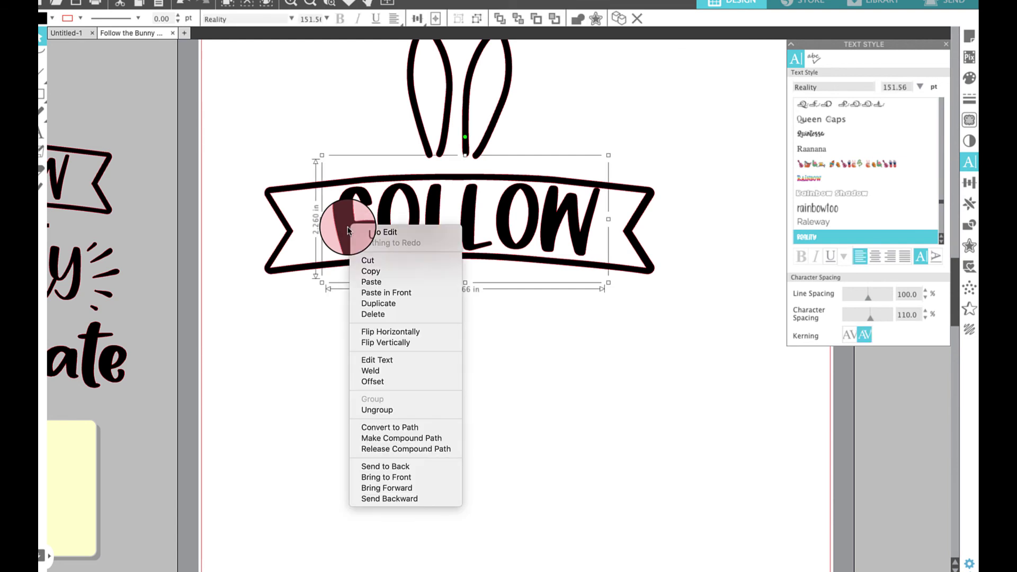
{"action": "left_click", "coordinate": [409, 429]}
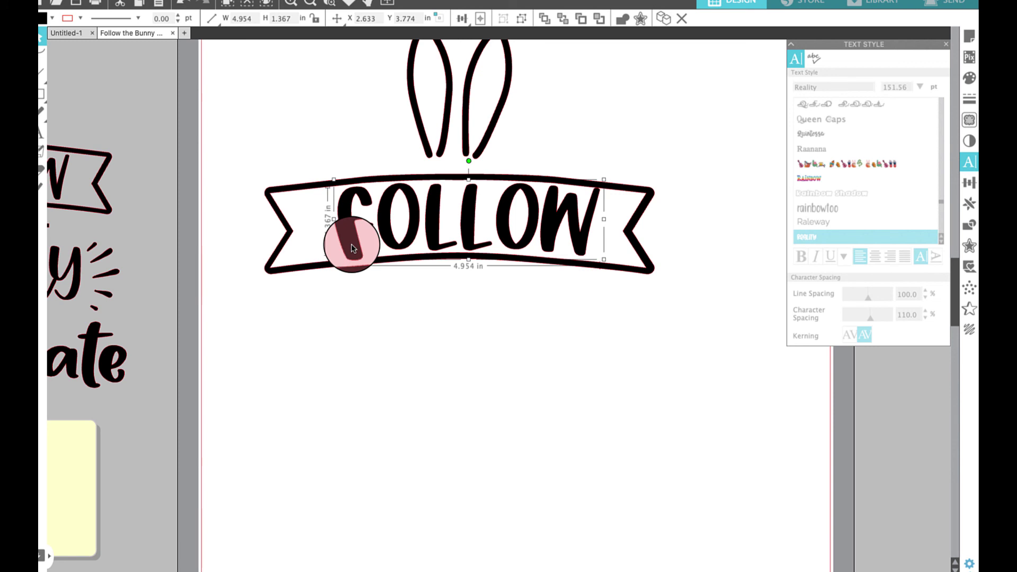
{"action": "left_click_drag", "start_coordinate": [335, 260], "coordinate": [346, 250]}
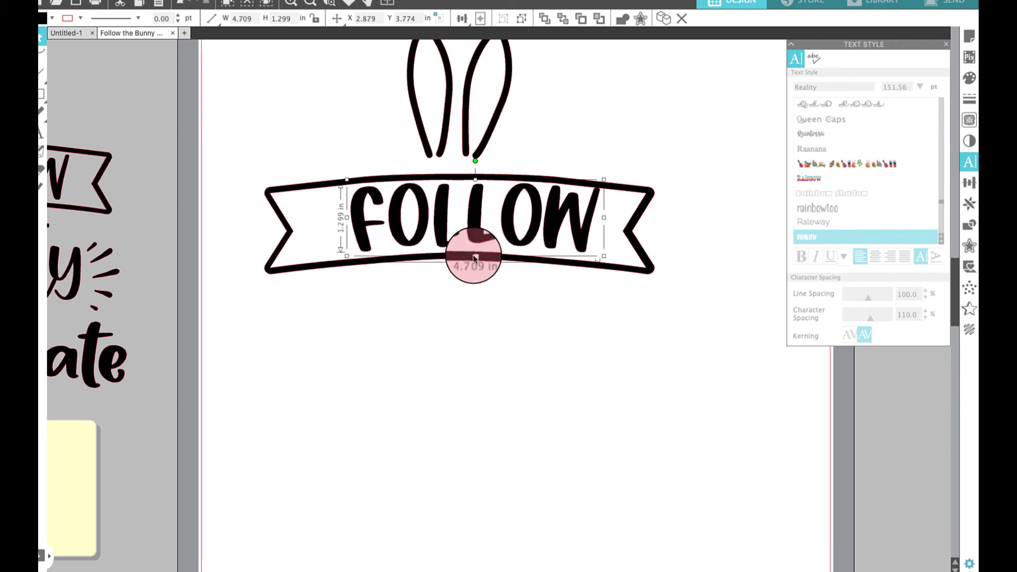
{"action": "left_click_drag", "start_coordinate": [475, 258], "coordinate": [475, 251]}
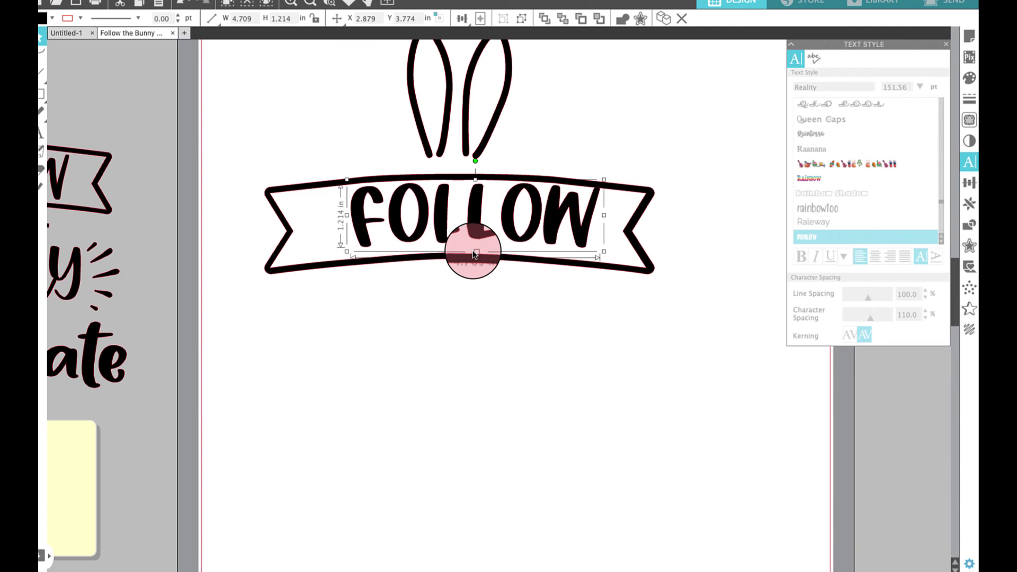
{"action": "left_click", "coordinate": [309, 4]}
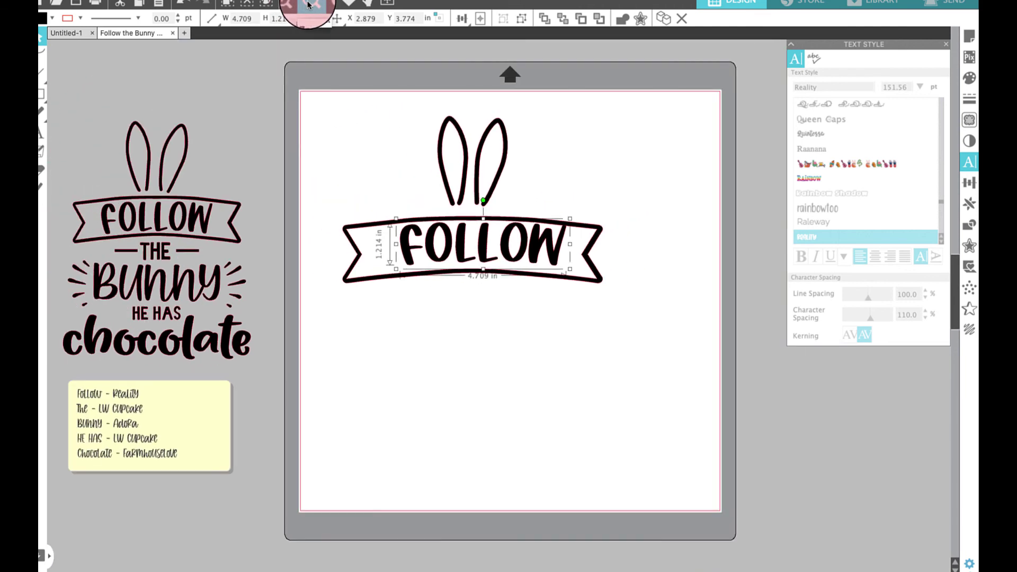
Align the ears, banner and FOLLOW along a common vertical center line
{"action": "left_click_drag", "start_coordinate": [324, 111], "coordinate": [632, 302]}
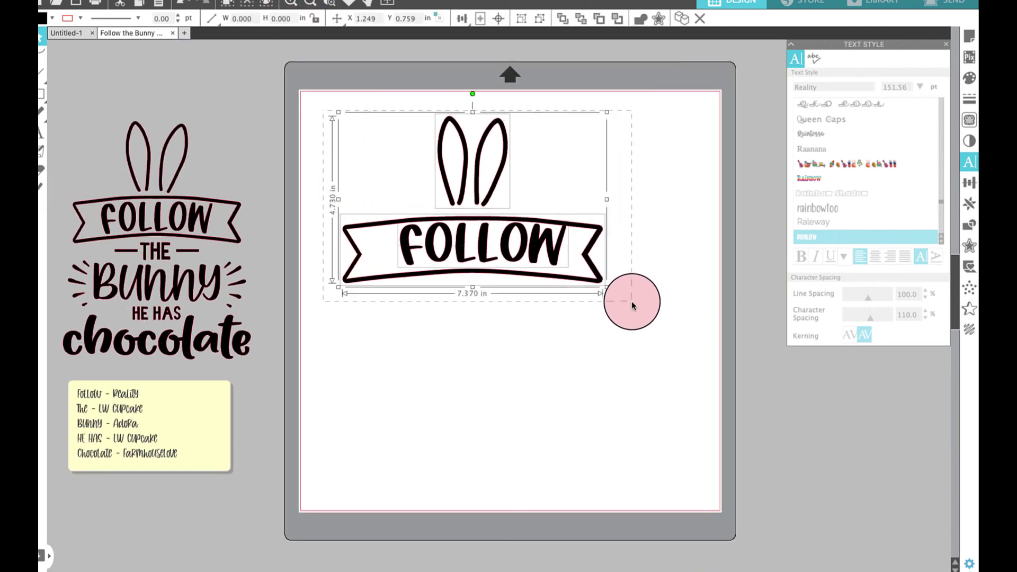
{"action": "left_click", "coordinate": [462, 19]}
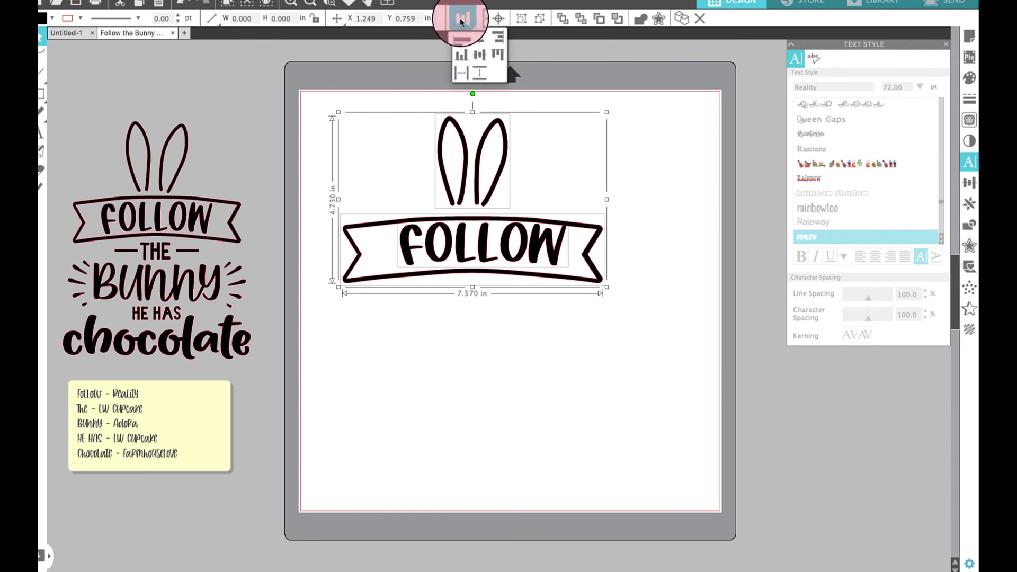
{"action": "left_click", "coordinate": [481, 36]}
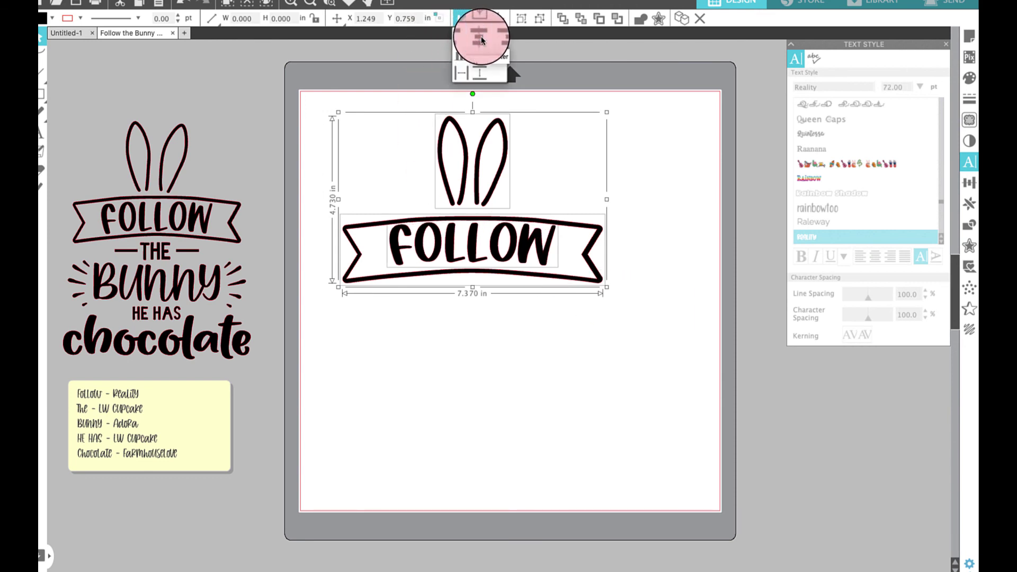
{"action": "left_click", "coordinate": [673, 152]}
Move FOLLOW slightly down and to the right inside the banner, to about X 2.627, Y 3.838
{"action": "left_click", "coordinate": [476, 259]}
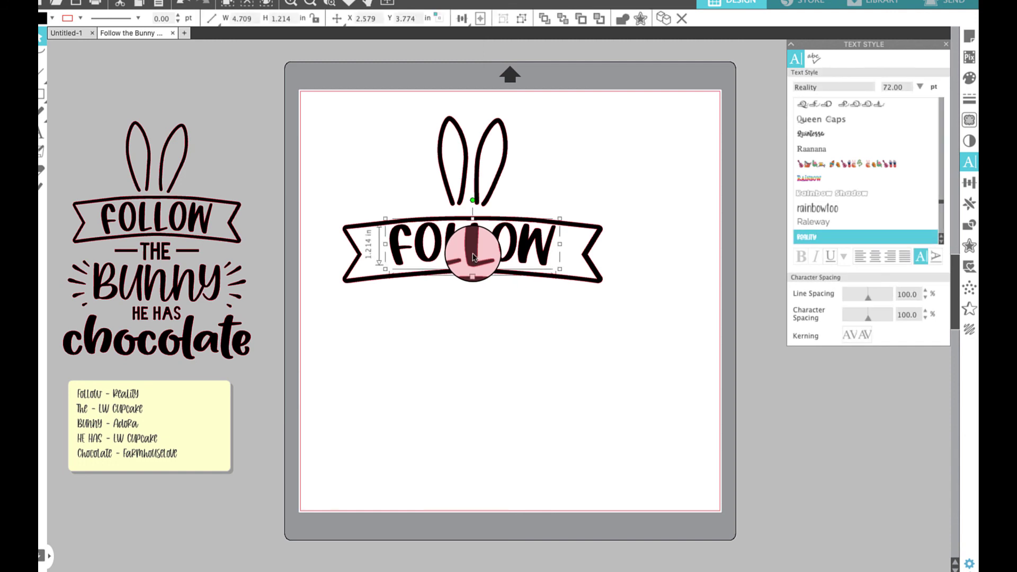
{"action": "left_click_drag", "start_coordinate": [474, 258], "coordinate": [475, 259]}
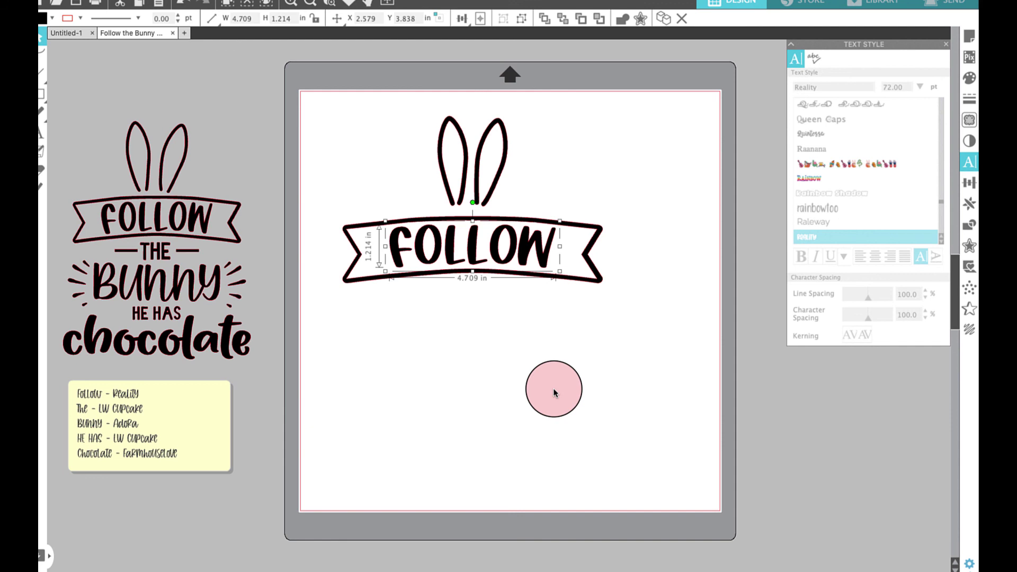
{"action": "key", "text": "Right"}
{"action": "key", "text": "Right"}
{"action": "key", "text": "Right"}
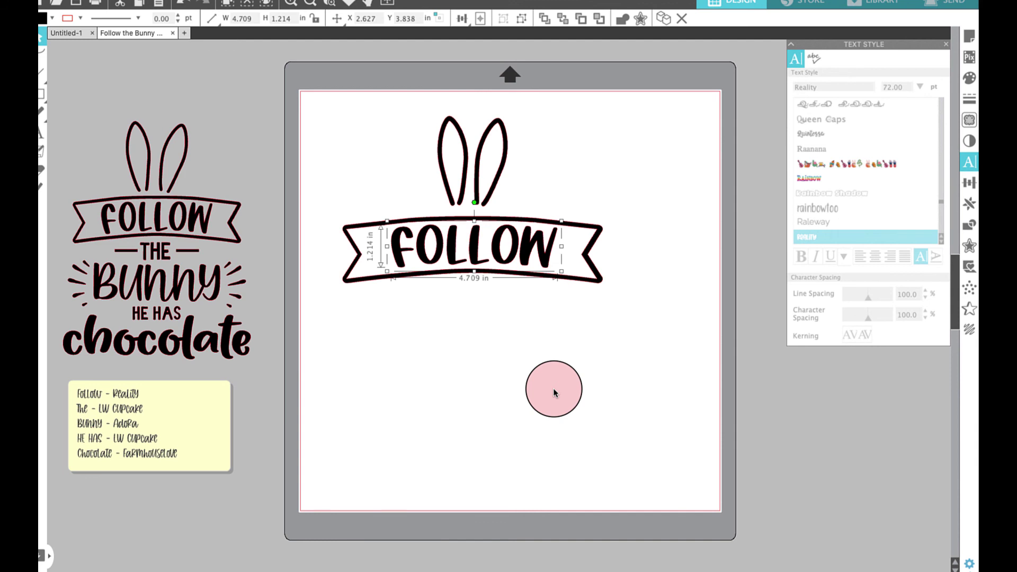
{"action": "left_click", "coordinate": [554, 393]}
Set the text font to LW Cupcake and add the word THE below the banner
{"action": "left_click", "coordinate": [839, 86]}
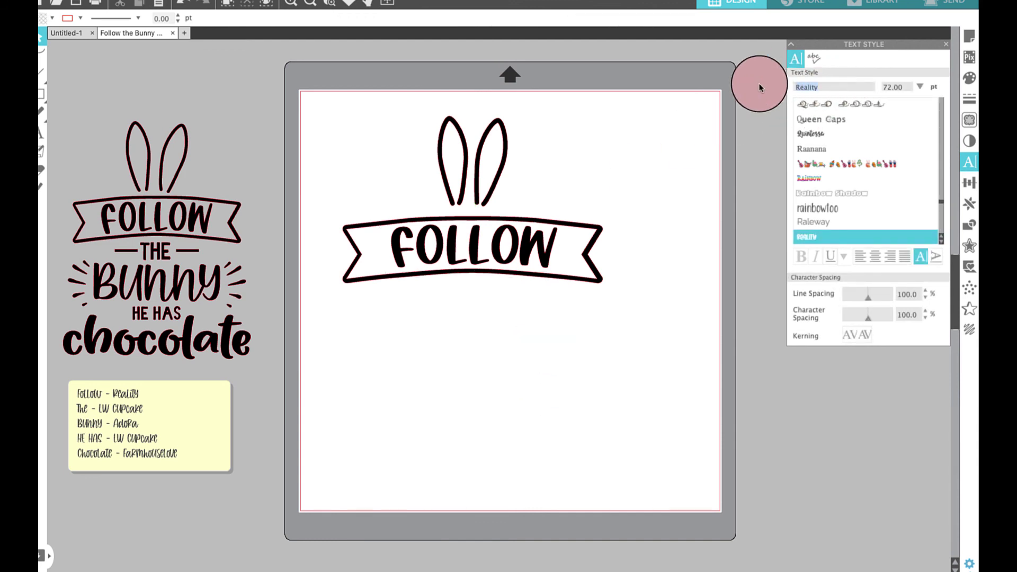
{"action": "type", "text": "LW "}
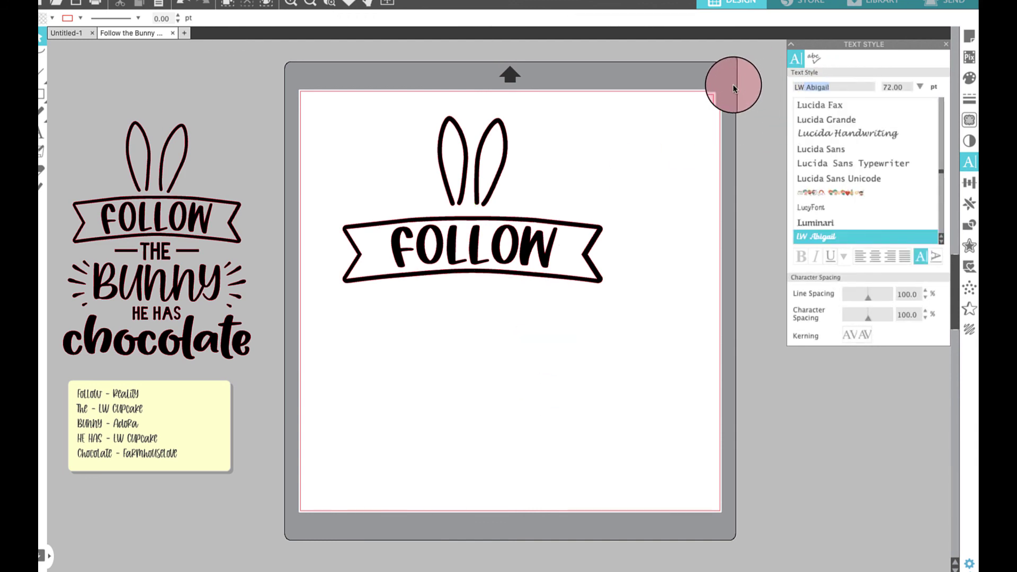
{"action": "type", "text": "CUPCake"}
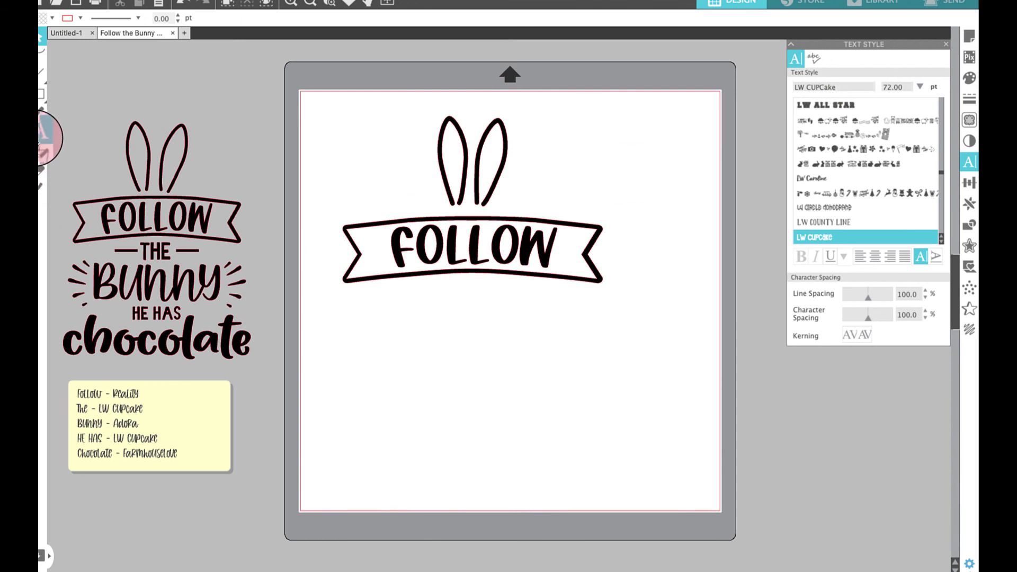
{"action": "left_click", "coordinate": [43, 137]}
{"action": "left_click", "coordinate": [433, 322]}
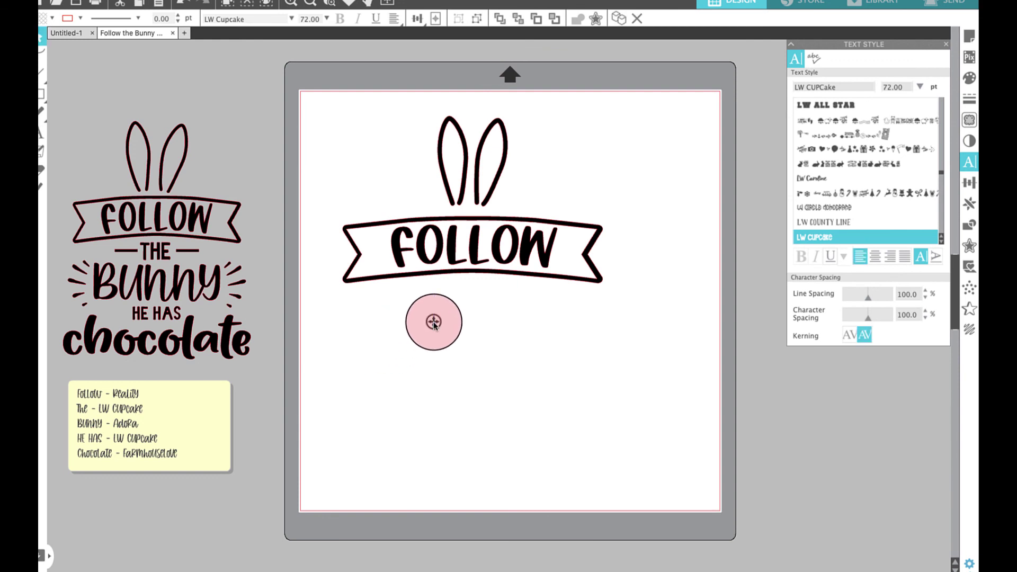
{"action": "type", "text": "The"}
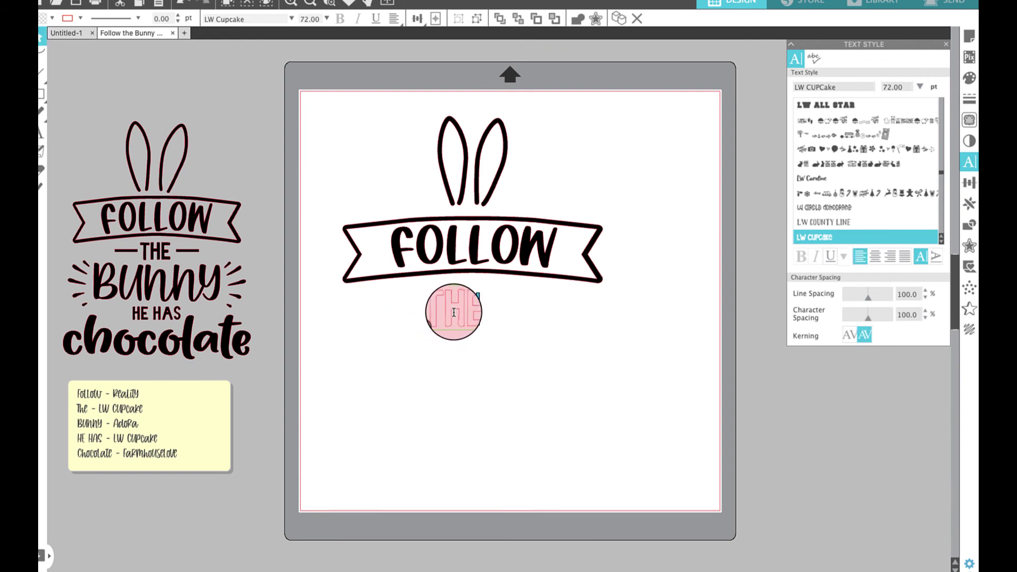
Fill the word THE with black
{"action": "left_click", "coordinate": [455, 310]}
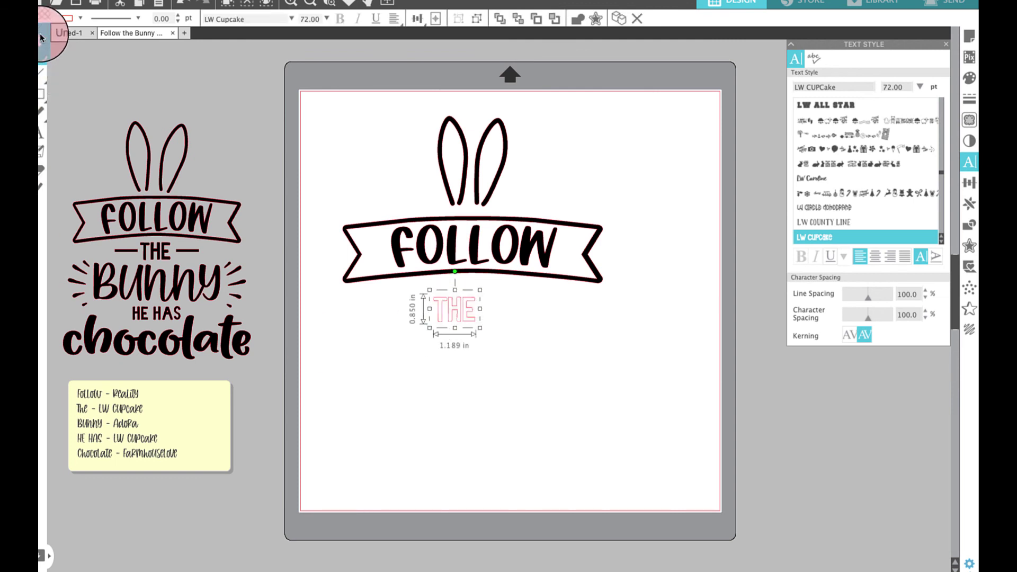
{"action": "left_click", "coordinate": [52, 22]}
{"action": "left_click", "coordinate": [49, 44]}
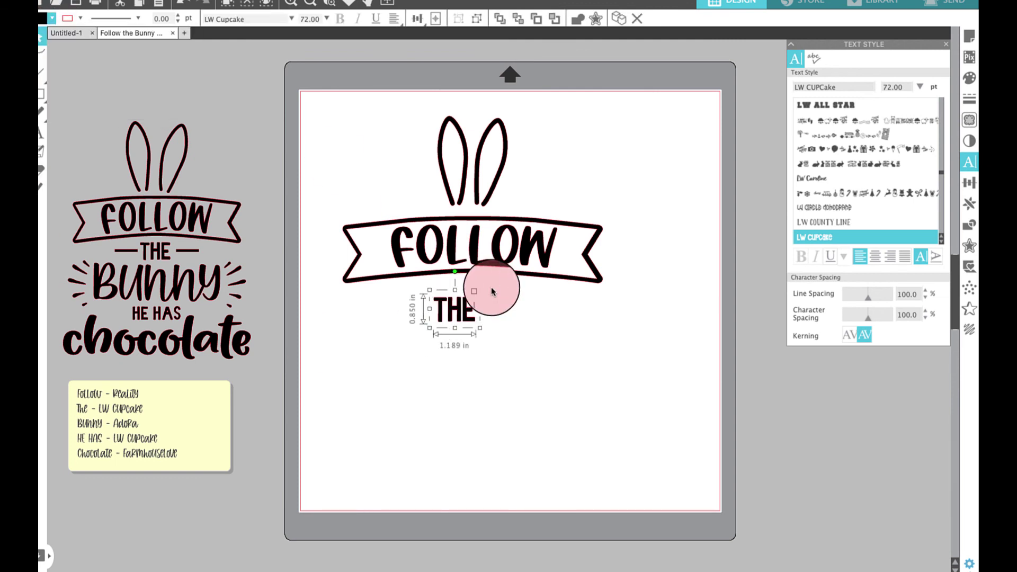
Shrink THE to about 0.95 in wide by 0.63 in high with its character spacing set to 110%
{"action": "left_click_drag", "start_coordinate": [477, 329], "coordinate": [469, 321]}
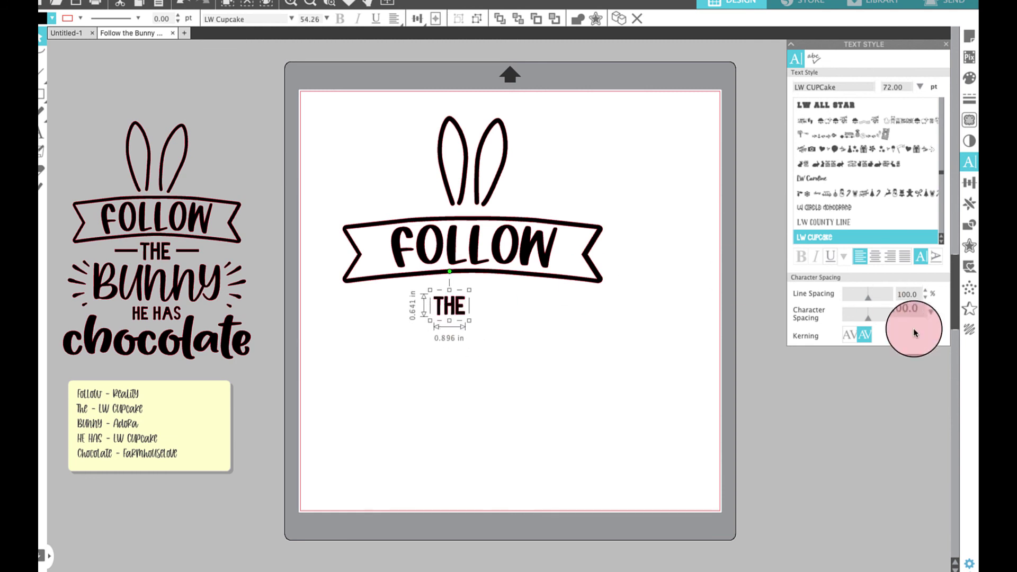
{"action": "left_click", "coordinate": [925, 311]}
{"action": "left_click", "coordinate": [925, 312]}
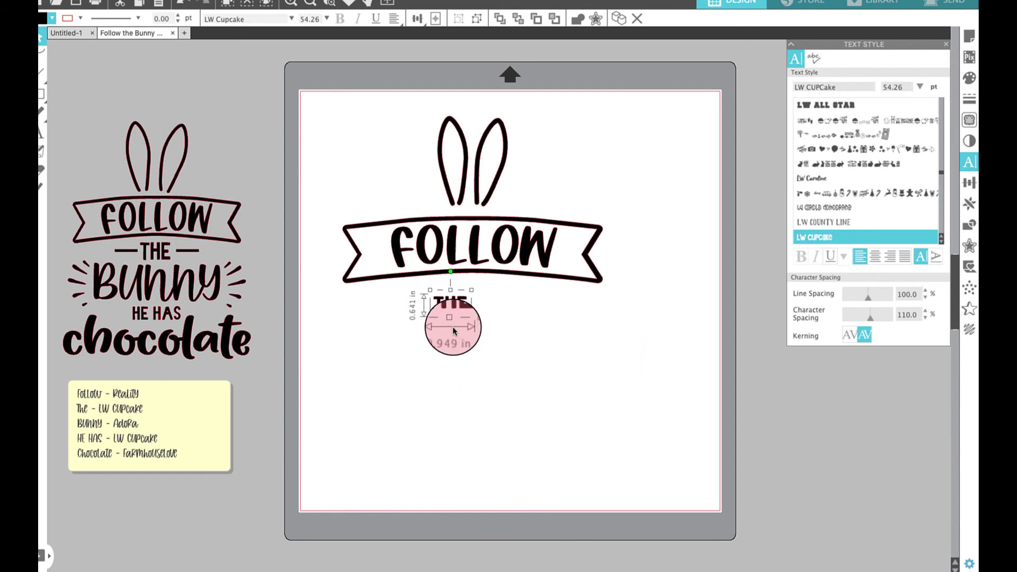
{"action": "left_click_drag", "start_coordinate": [451, 320], "coordinate": [450, 320]}
Draw a thin rectangle about 0.53 in by 0.08 in to the right of THE and nudge it farther right
{"action": "left_click", "coordinate": [42, 95]}
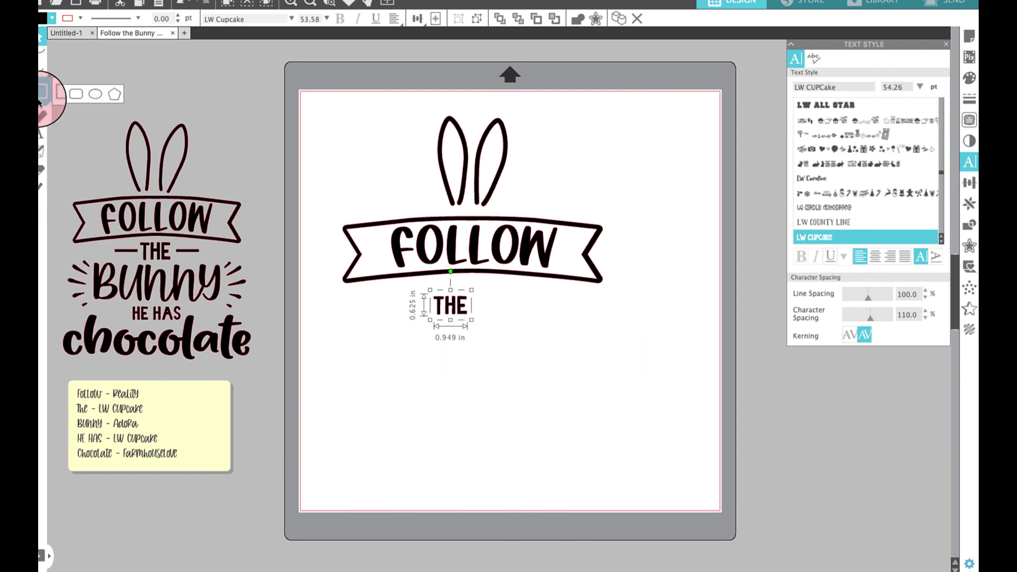
{"action": "left_click", "coordinate": [42, 96]}
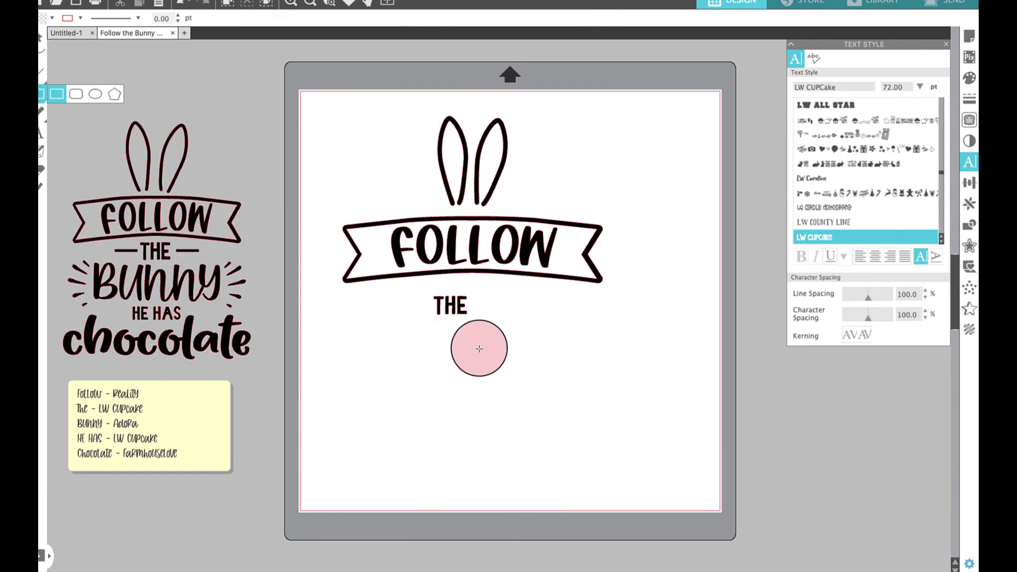
{"action": "left_click_drag", "start_coordinate": [483, 300], "coordinate": [495, 304]}
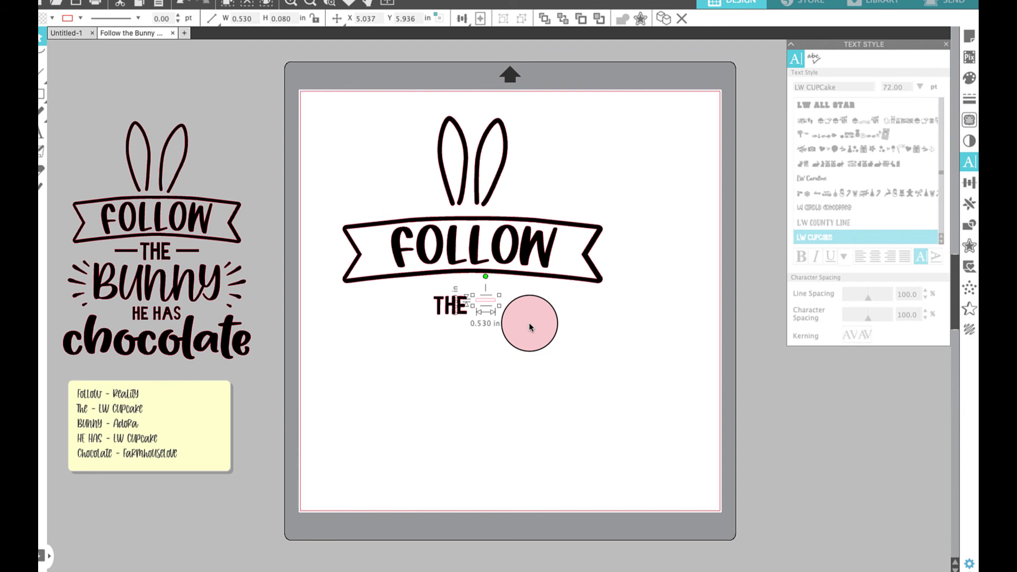
{"action": "key", "text": "Right"}
{"action": "key", "text": "Right"}
{"action": "key", "text": "Right"}
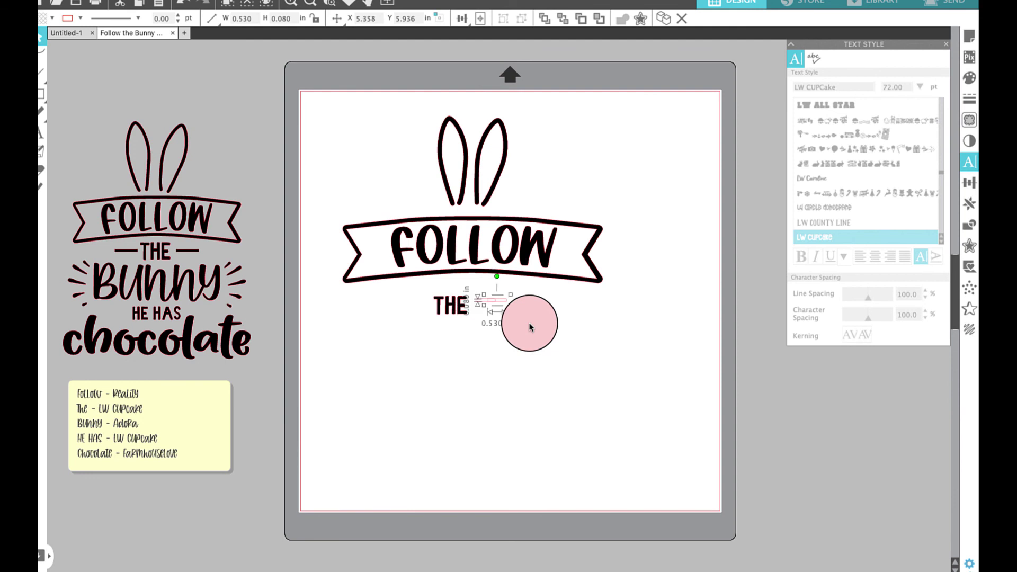
Undo the last duplicate of the dash beside THE and try duplicating the dash again
{"action": "key", "text": "ctrl+z"}
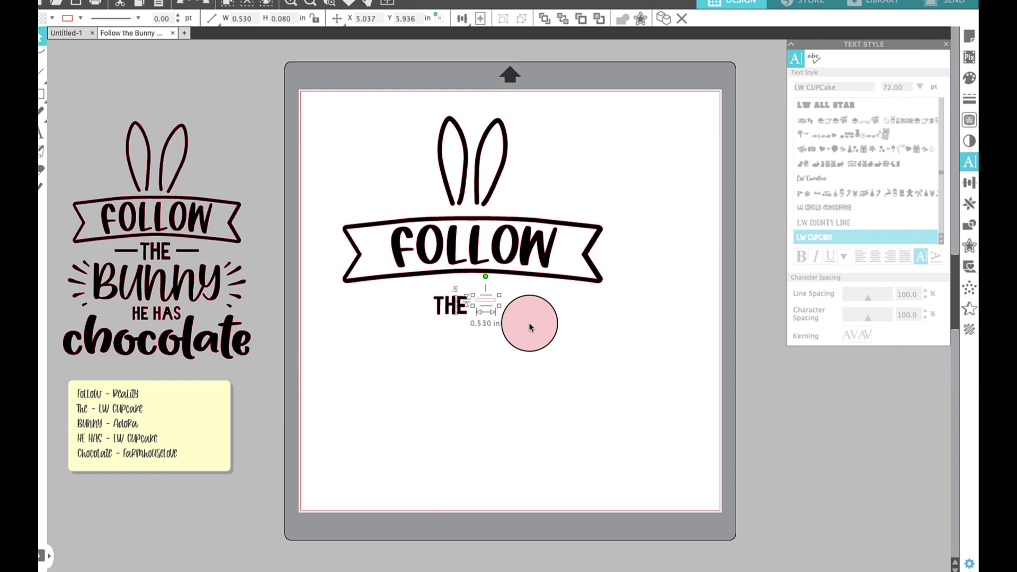
{"action": "right_click", "coordinate": [487, 302]}
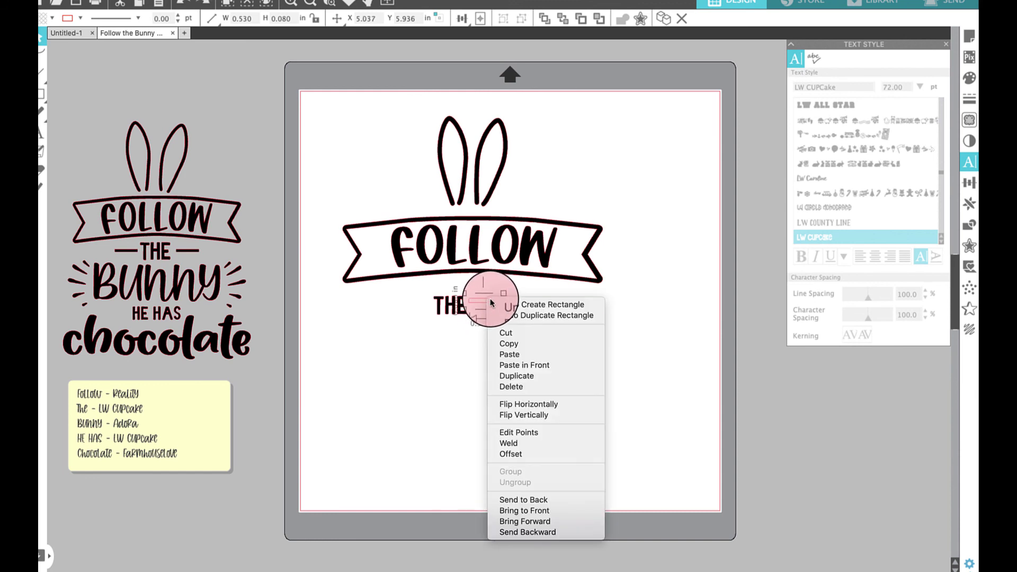
{"action": "left_click", "coordinate": [522, 376]}
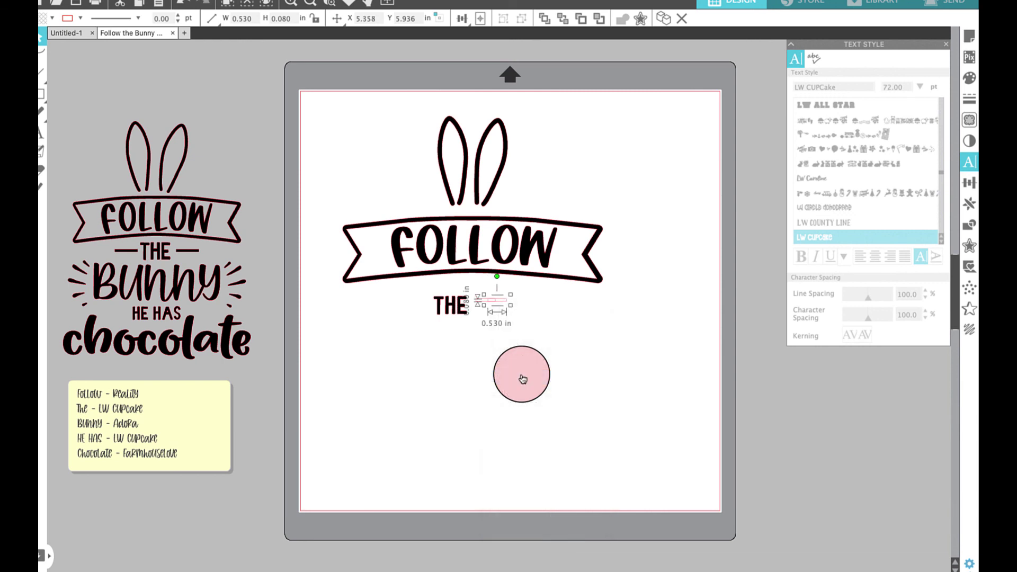
{"action": "key", "text": "ctrl+z"}
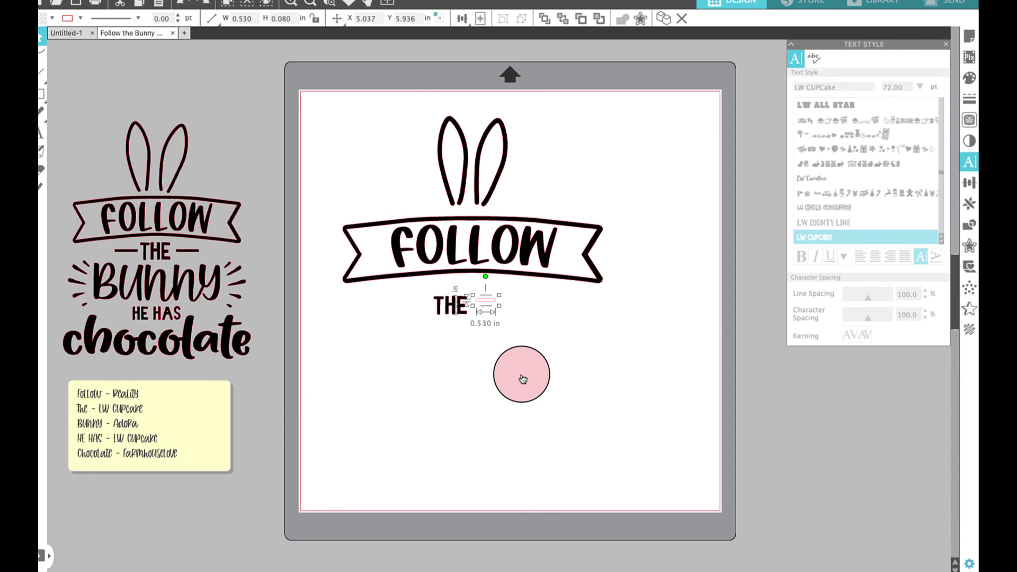
Duplicate the dash, place the copy to the left of THE and bring the original close to THE's right side
{"action": "key", "text": "ctrl+d"}
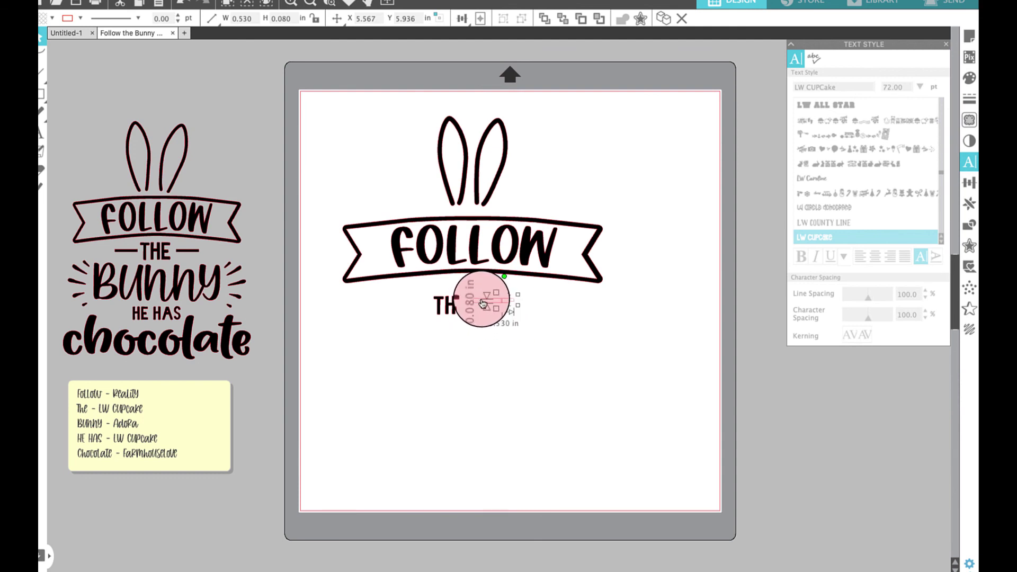
{"action": "left_click_drag", "start_coordinate": [482, 302], "coordinate": [418, 304]}
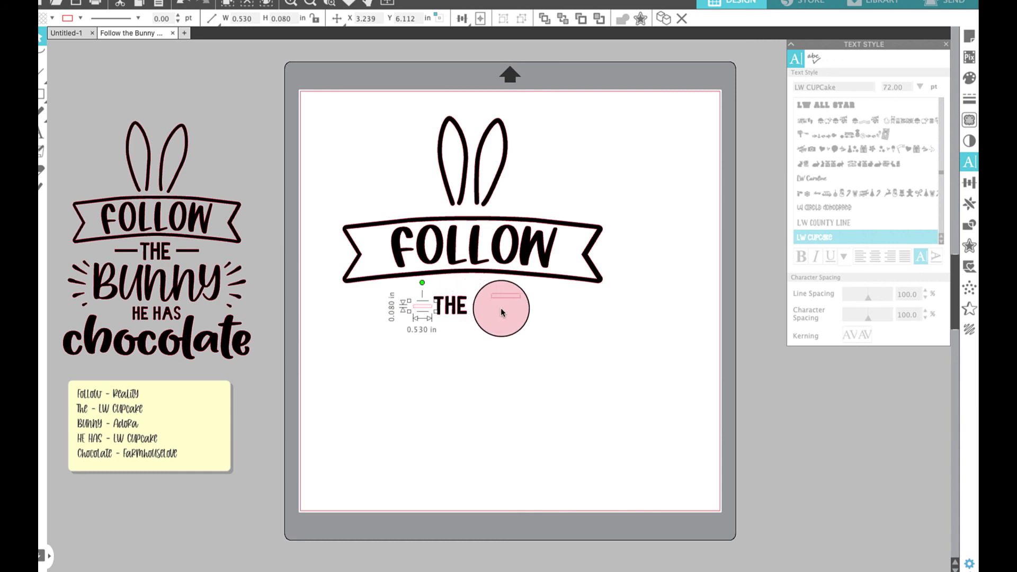
{"action": "left_click_drag", "start_coordinate": [504, 296], "coordinate": [478, 307]}
{"action": "left_click", "coordinate": [411, 282]}
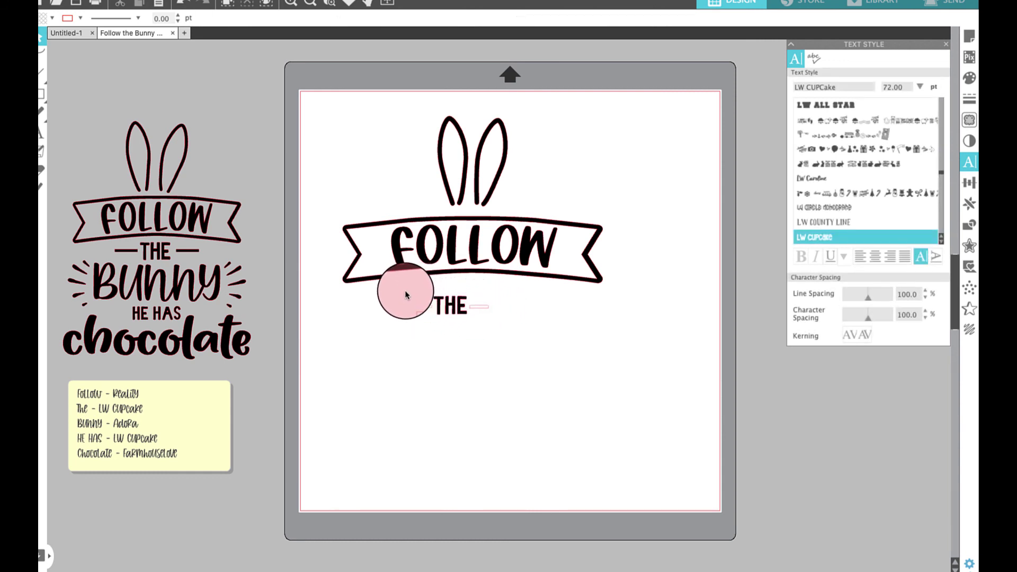
Align the two dashes and THE on their vertical middles and space them evenly horizontally
{"action": "left_click_drag", "start_coordinate": [407, 296], "coordinate": [510, 320]}
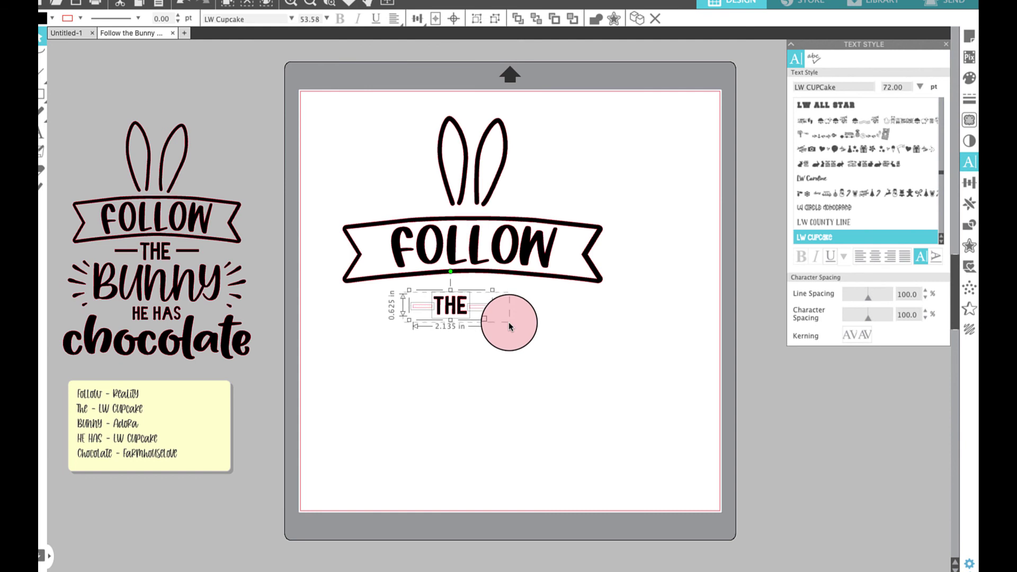
{"action": "left_click", "coordinate": [421, 20]}
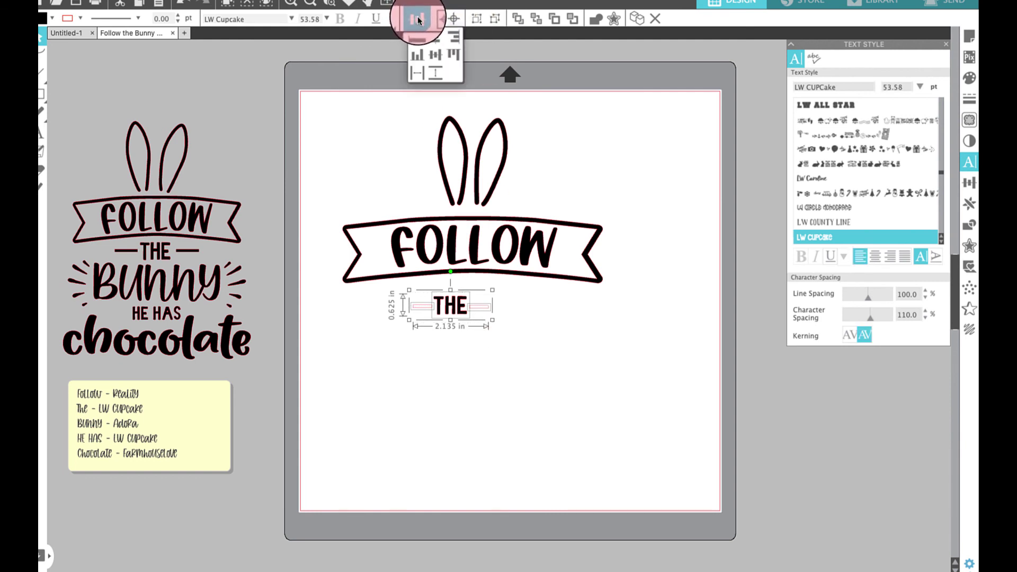
{"action": "left_click", "coordinate": [434, 55]}
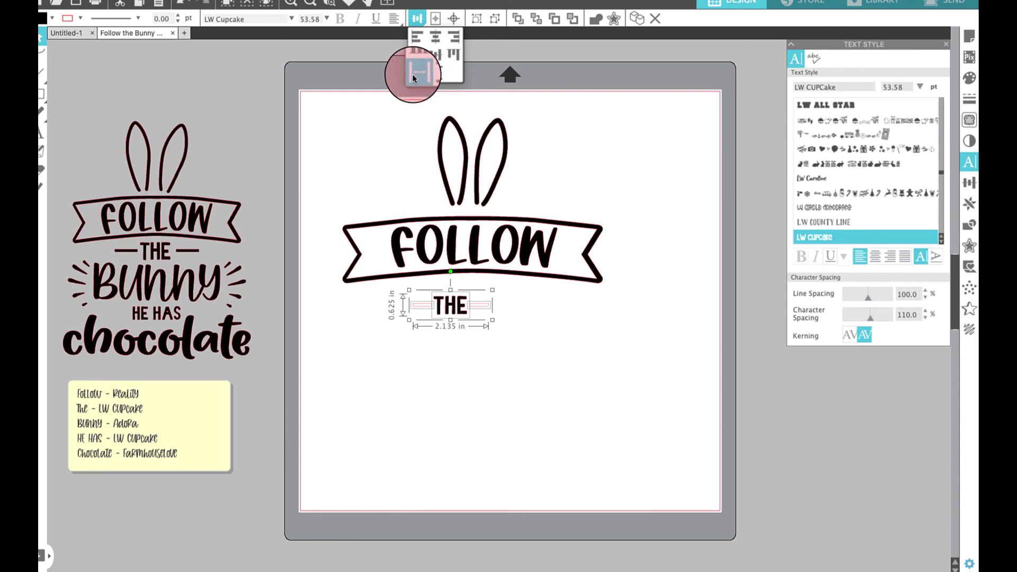
{"action": "left_click", "coordinate": [414, 77]}
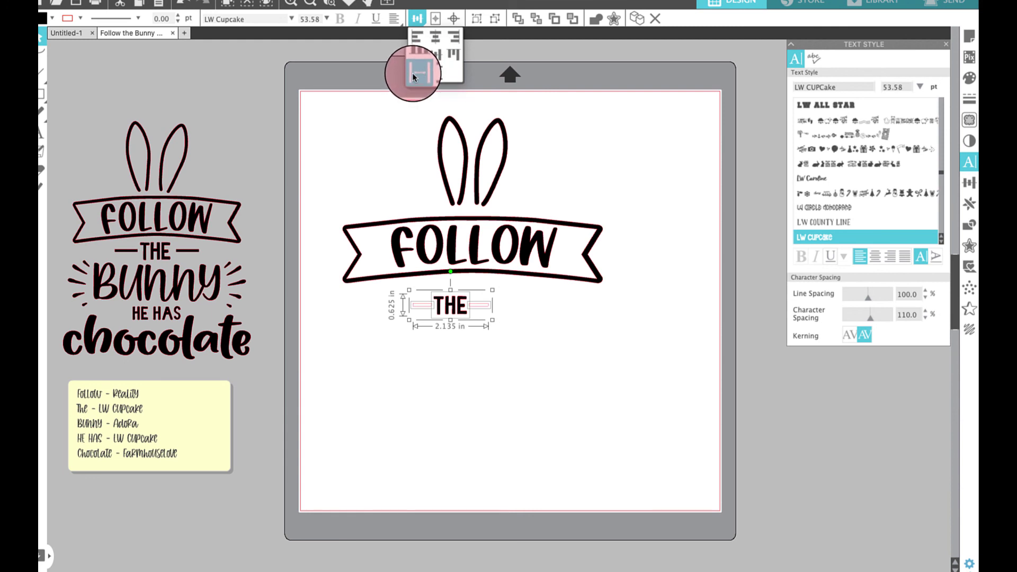
{"action": "left_click", "coordinate": [527, 327]}
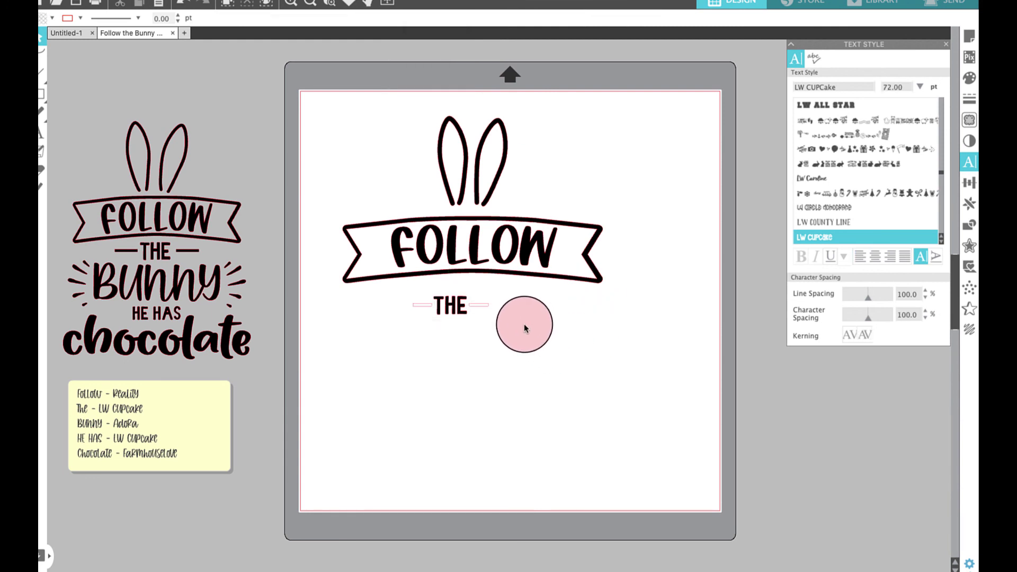
Fill the dashes on both sides of THE with black
{"action": "left_click", "coordinate": [408, 296]}
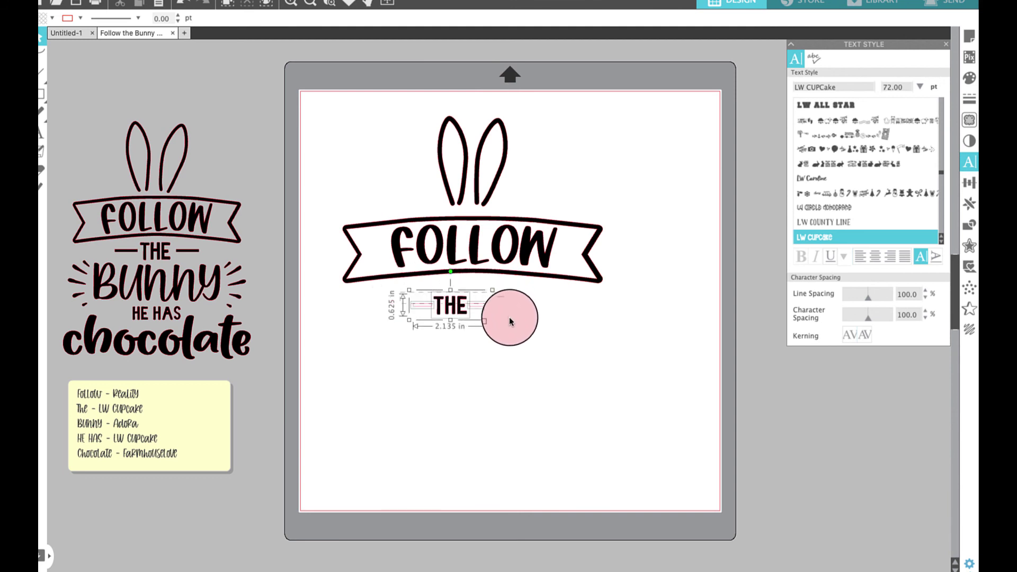
{"action": "left_click", "coordinate": [41, 24]}
{"action": "left_click", "coordinate": [41, 38]}
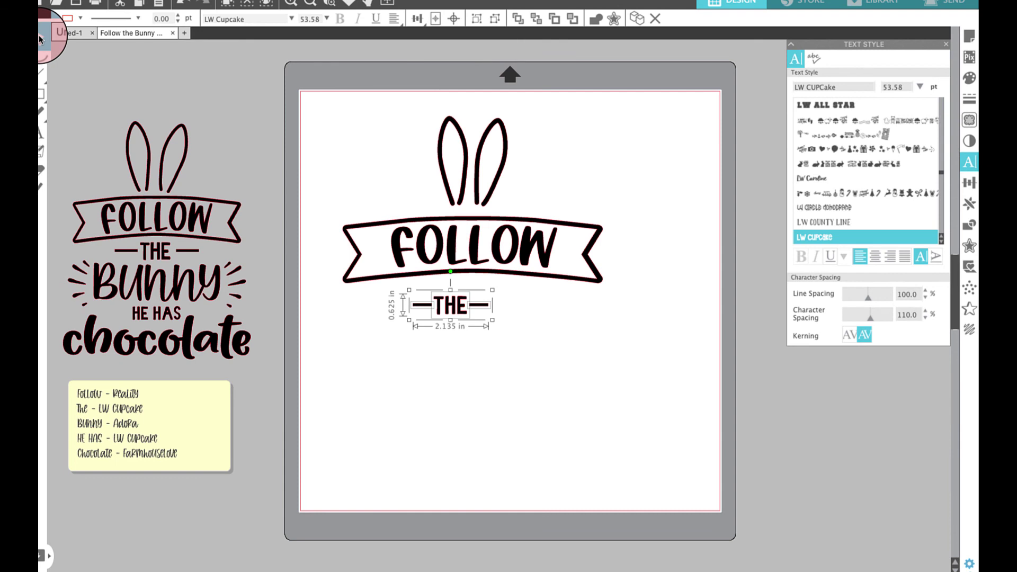
{"action": "key", "text": "Escape"}
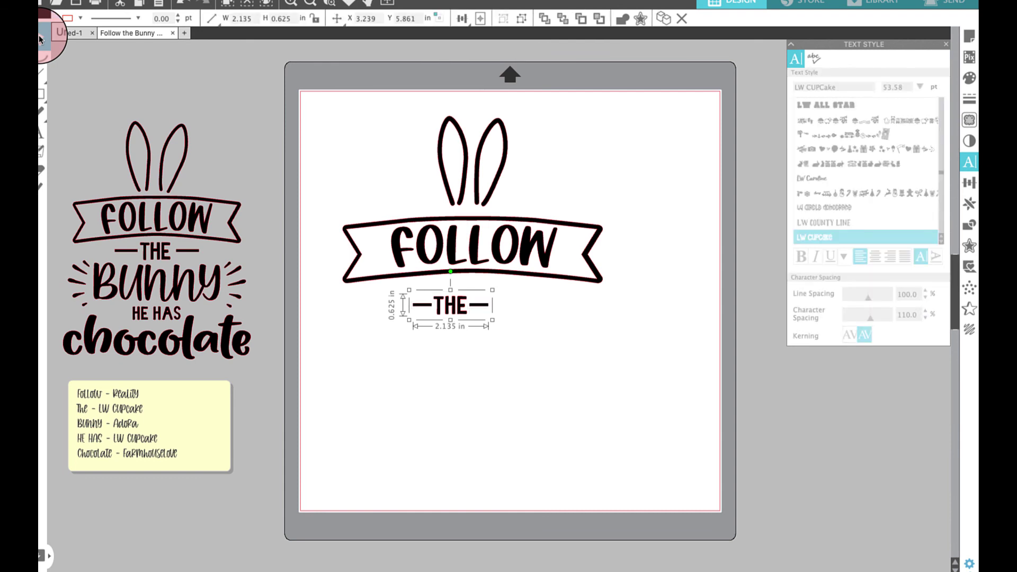
{"action": "left_click", "coordinate": [40, 38]}
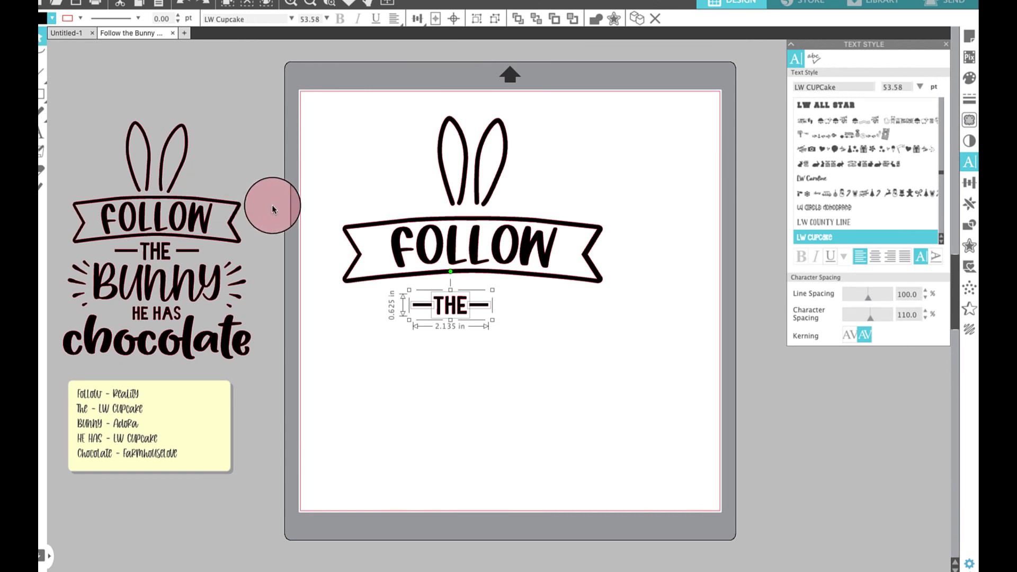
Convert the word THE to a path and group it with the two dashes
{"action": "left_click_drag", "start_coordinate": [386, 324], "coordinate": [451, 313]}
{"action": "right_click", "coordinate": [451, 312]}
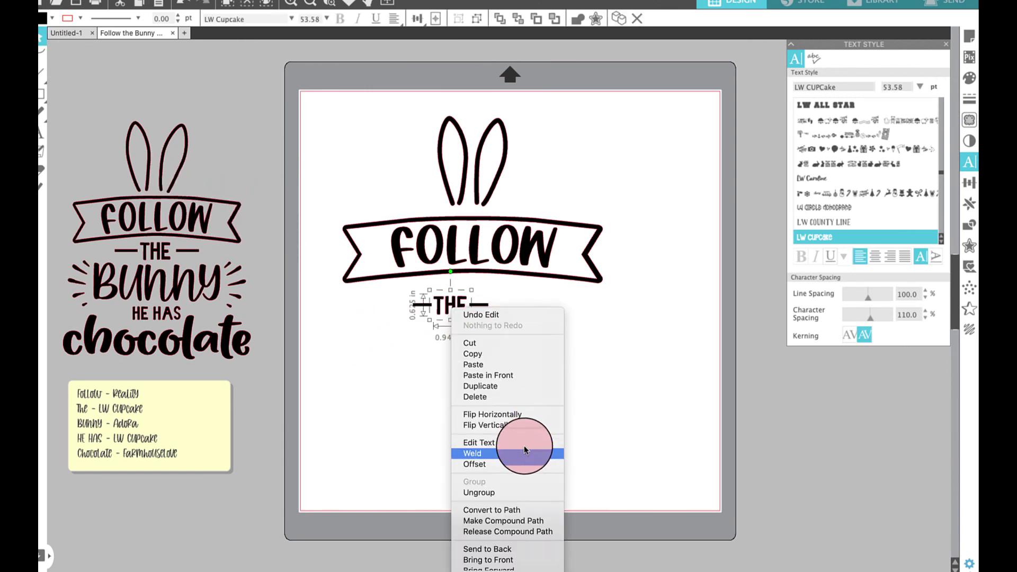
{"action": "left_click", "coordinate": [514, 510]}
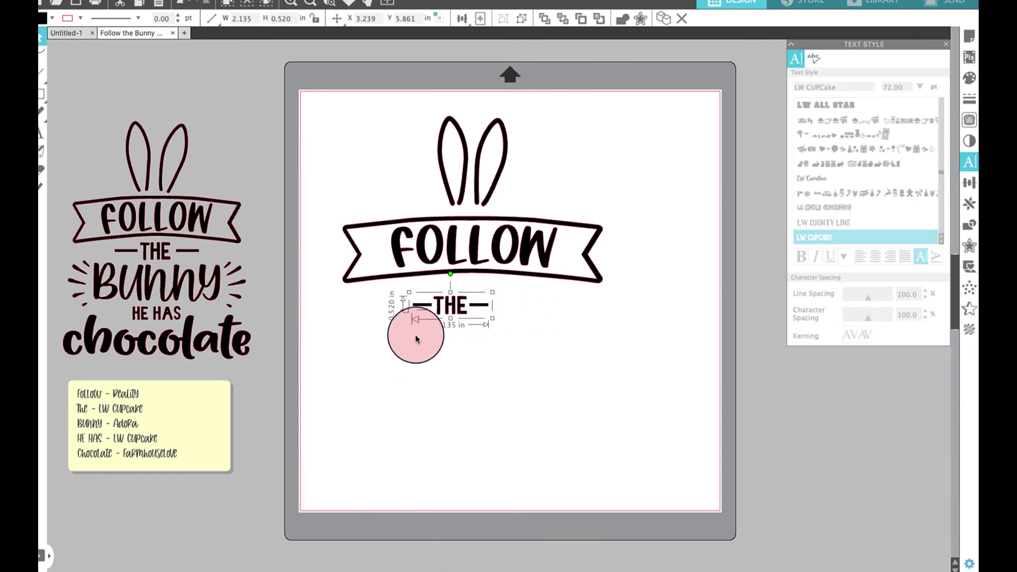
Center the THE-and-dashes group horizontally with the ears, banner and FOLLOW, and raise it closer to the banner
{"action": "left_click_drag", "start_coordinate": [447, 307], "coordinate": [464, 297]}
{"action": "left_click_drag", "start_coordinate": [309, 126], "coordinate": [641, 356]}
{"action": "left_click", "coordinate": [462, 27]}
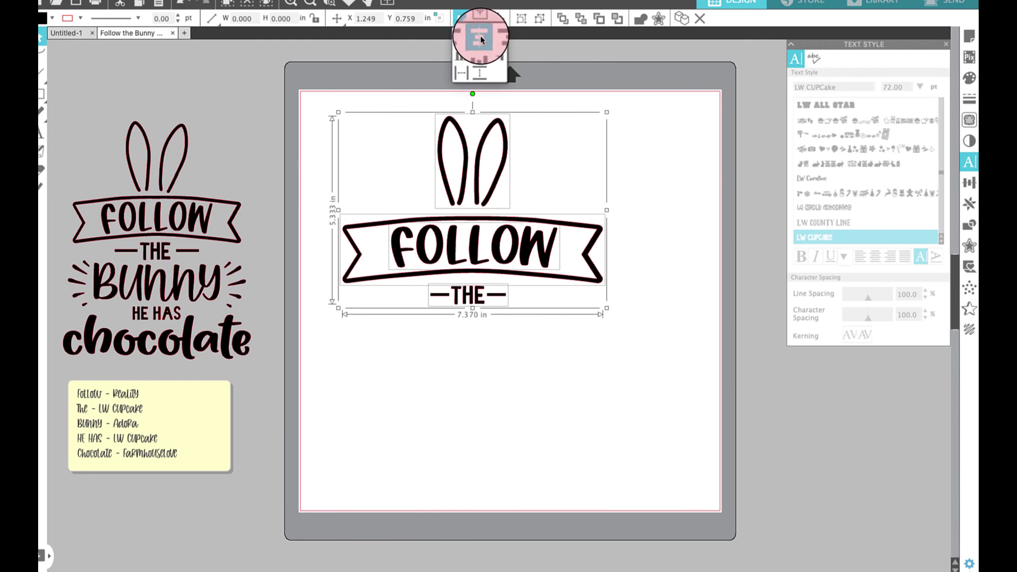
{"action": "left_click", "coordinate": [481, 38]}
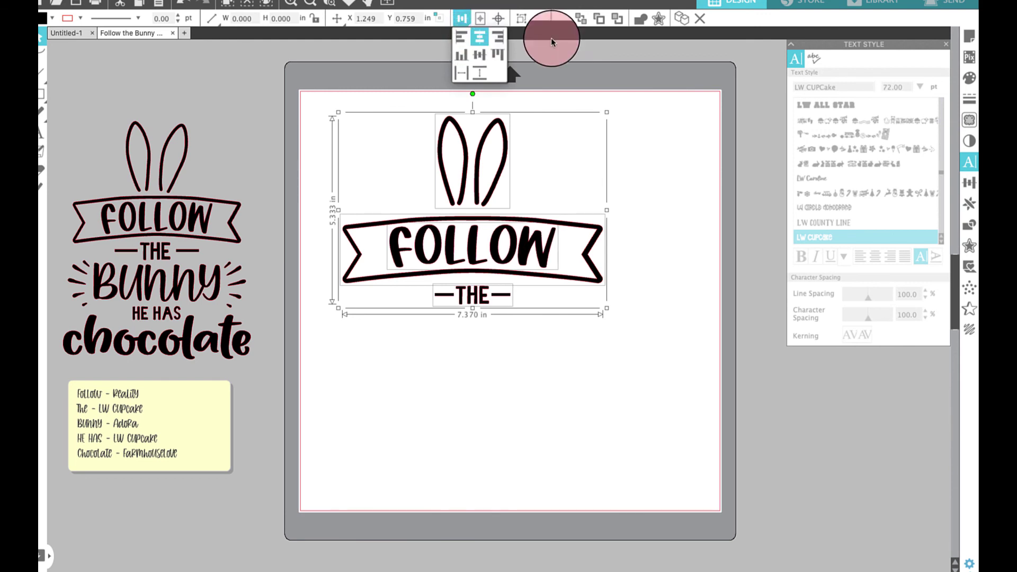
{"action": "left_click", "coordinate": [650, 144]}
{"action": "left_click", "coordinate": [475, 298]}
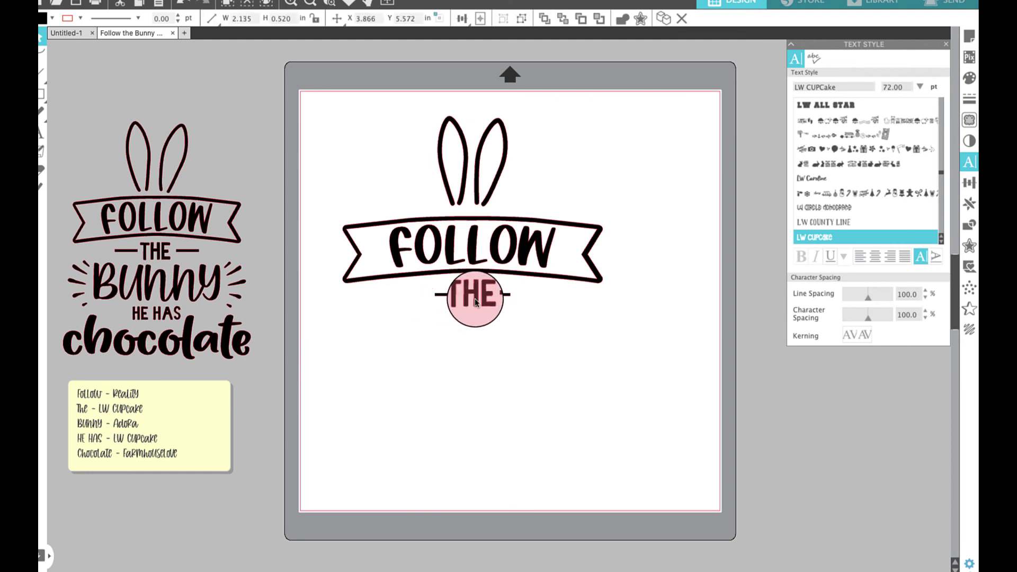
{"action": "key", "text": "Up"}
{"action": "key", "text": "Escape"}
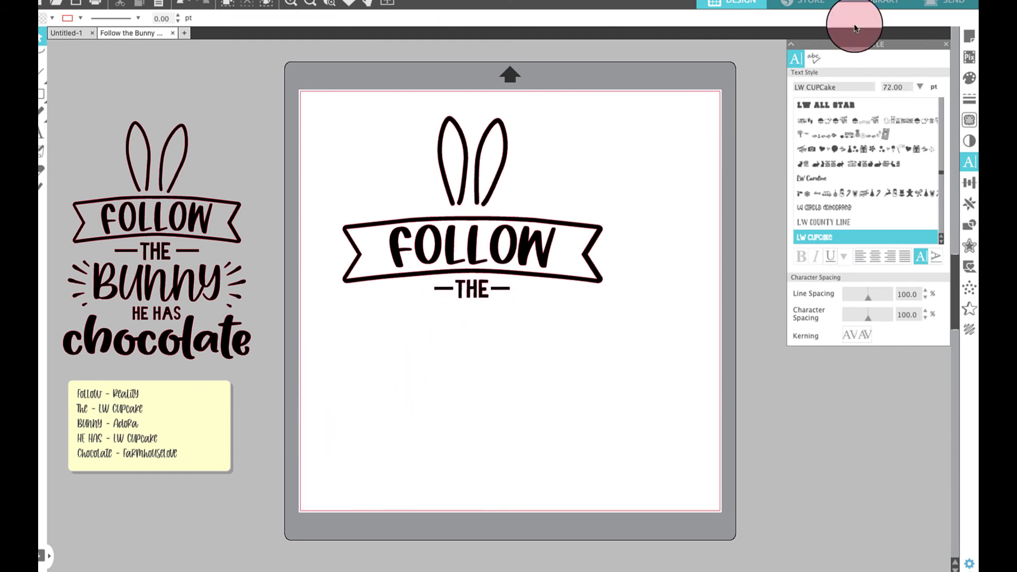
Set the text font to Adora Chalie and add the word Bunny below THE
{"action": "left_click", "coordinate": [842, 86]}
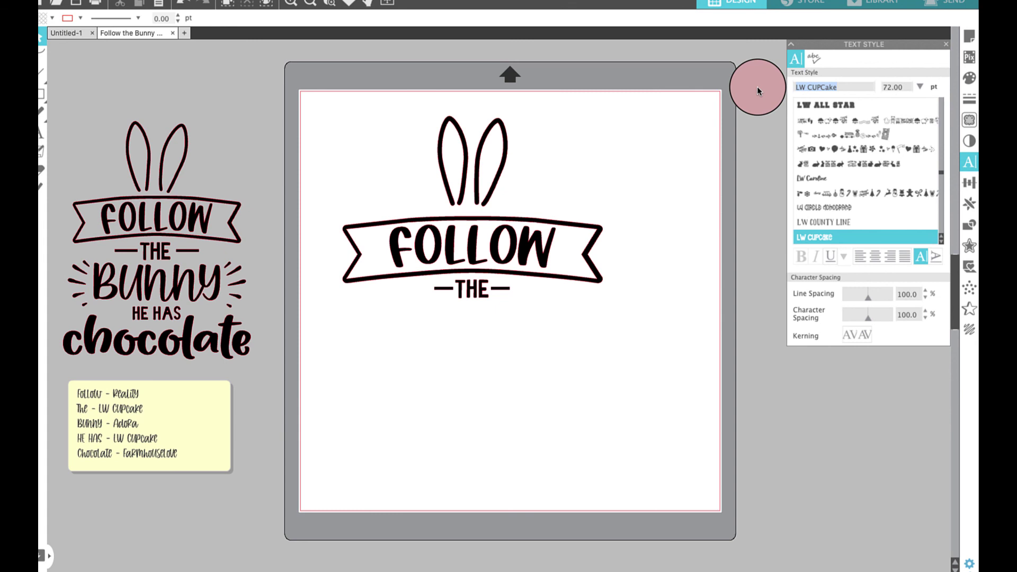
{"action": "type", "text": "Ado"}
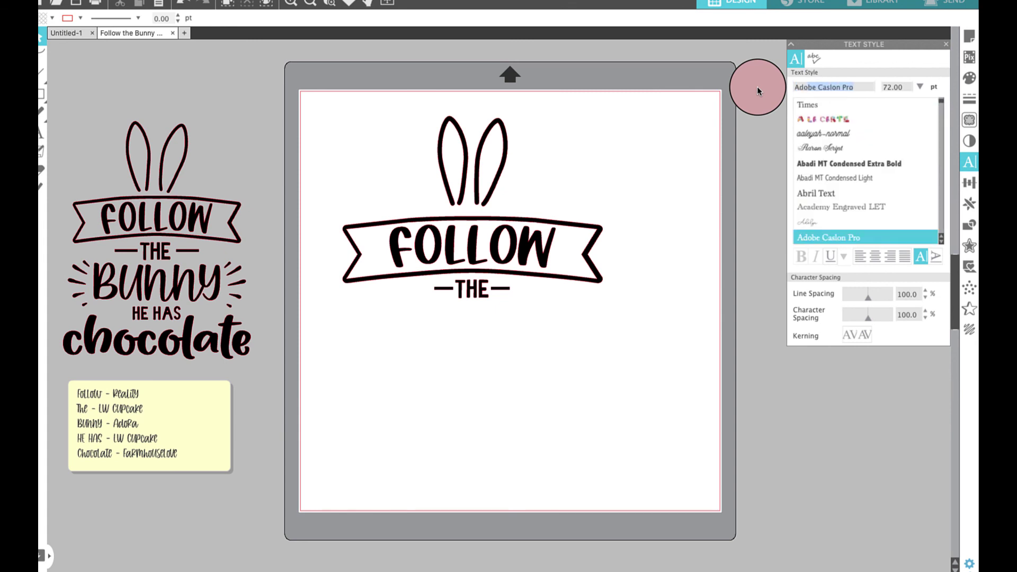
{"action": "type", "text": "ra Chalie"}
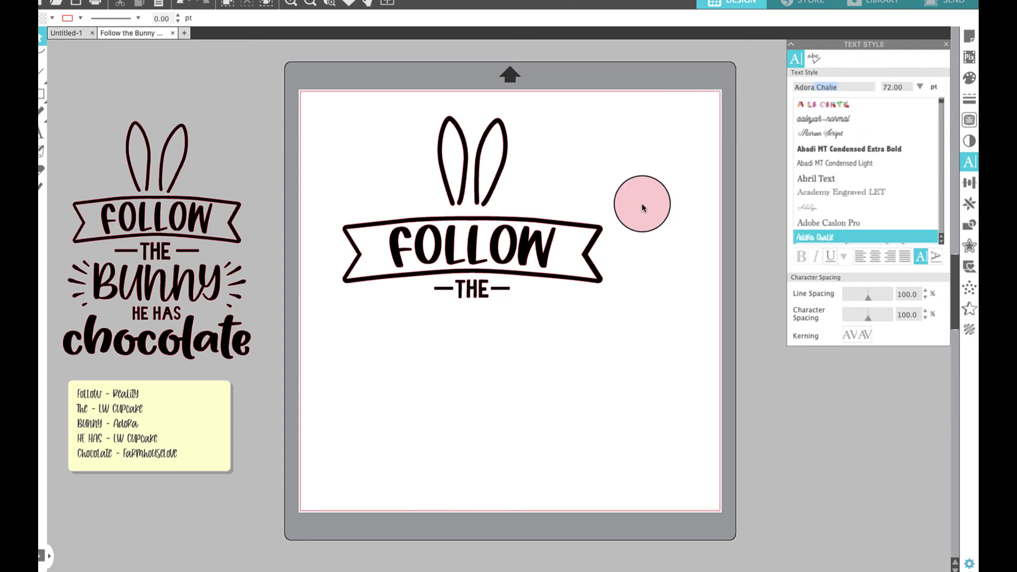
{"action": "key", "text": "Return"}
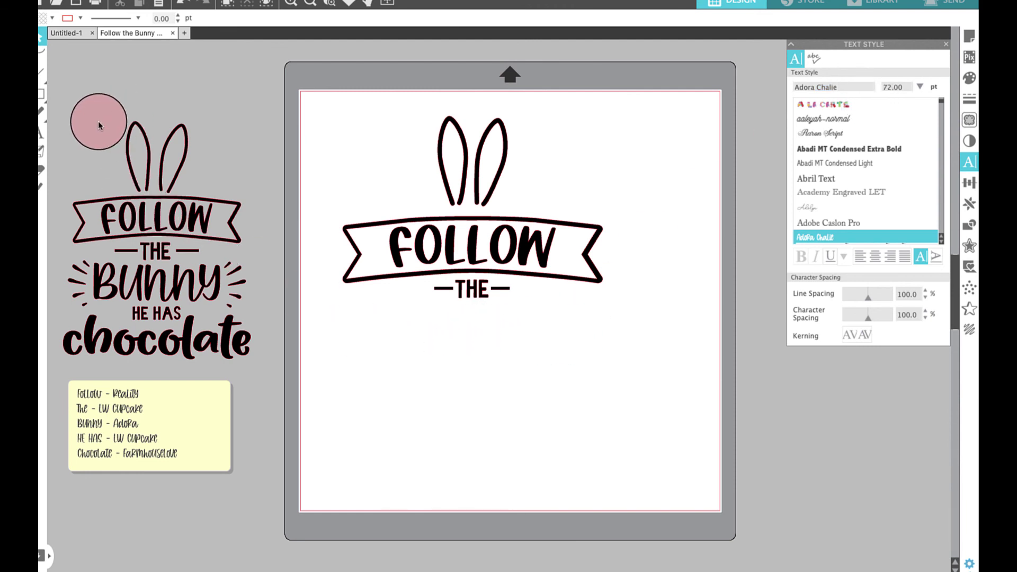
{"action": "left_click", "coordinate": [41, 131]}
{"action": "left_click", "coordinate": [410, 356]}
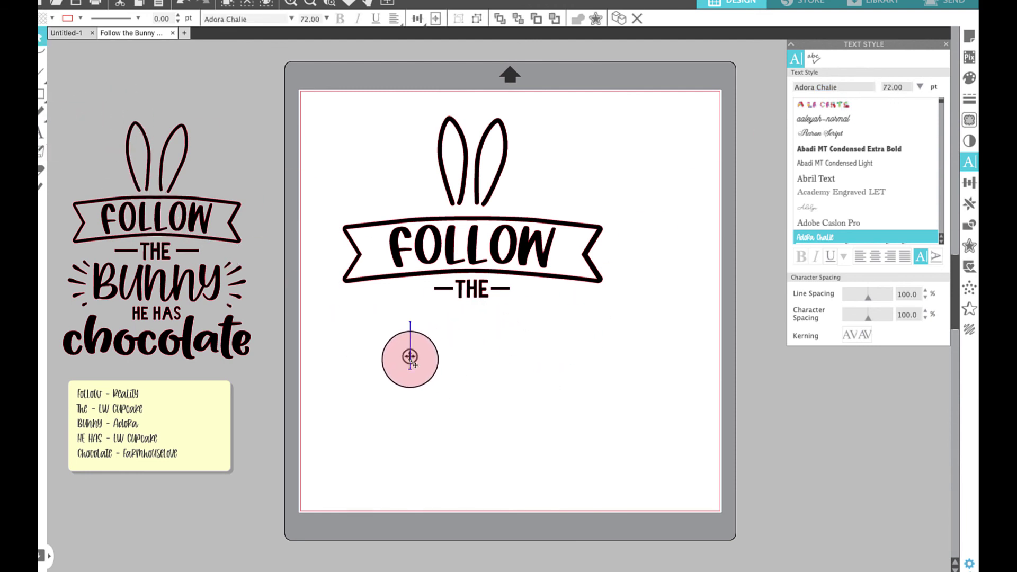
{"action": "type", "text": "Bunny"}
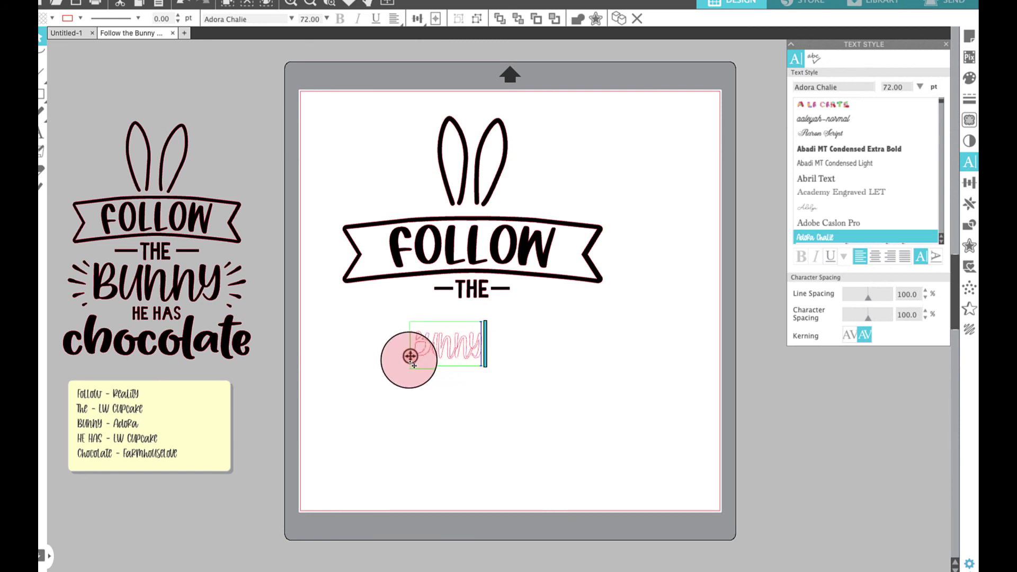
{"action": "left_click", "coordinate": [465, 352]}
{"action": "left_click", "coordinate": [464, 352]}
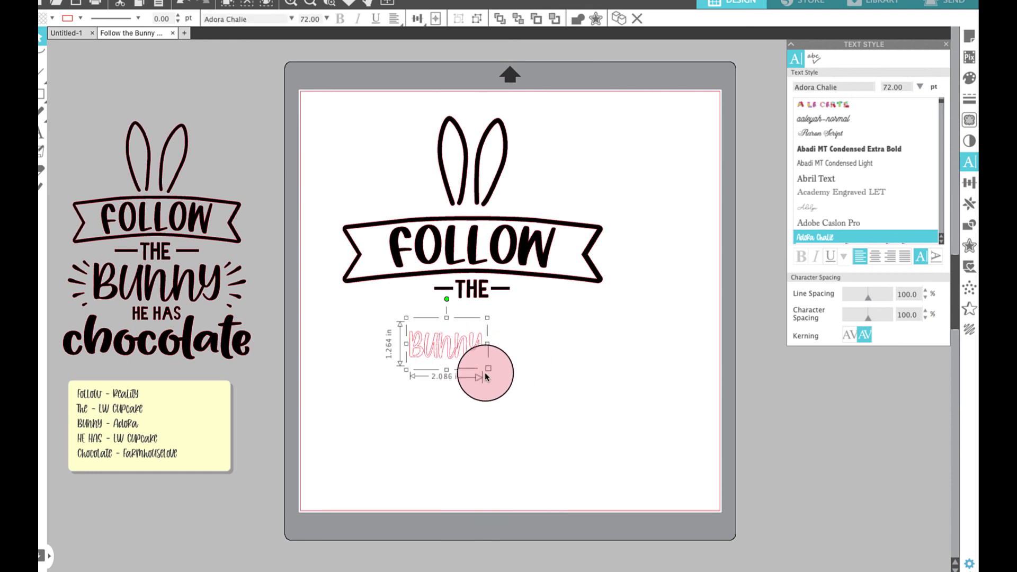
Fill the word Bunny with black and enlarge it to about 4.86 in wide by 2.95 in high
{"action": "left_click", "coordinate": [51, 20]}
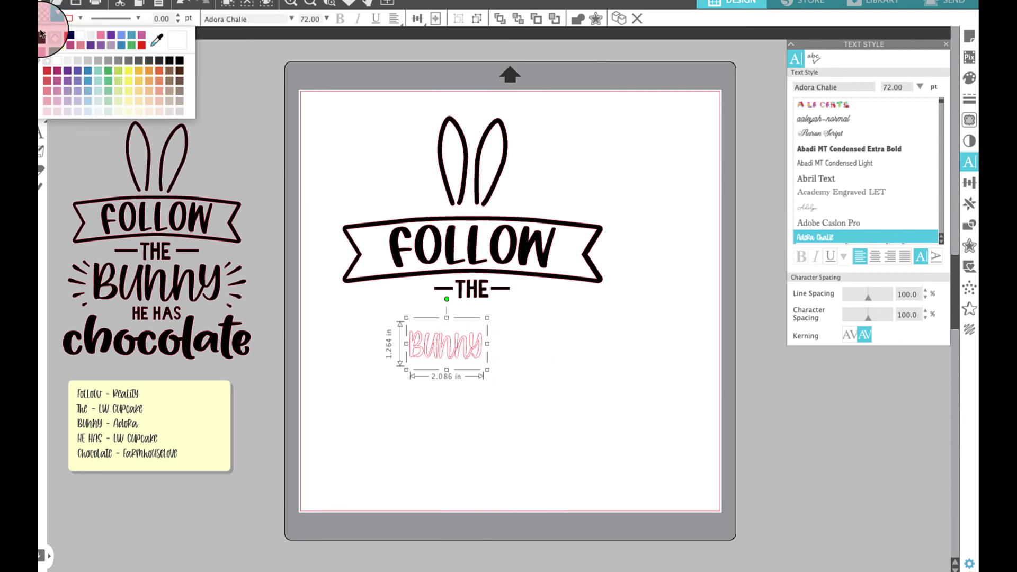
{"action": "left_click", "coordinate": [52, 31]}
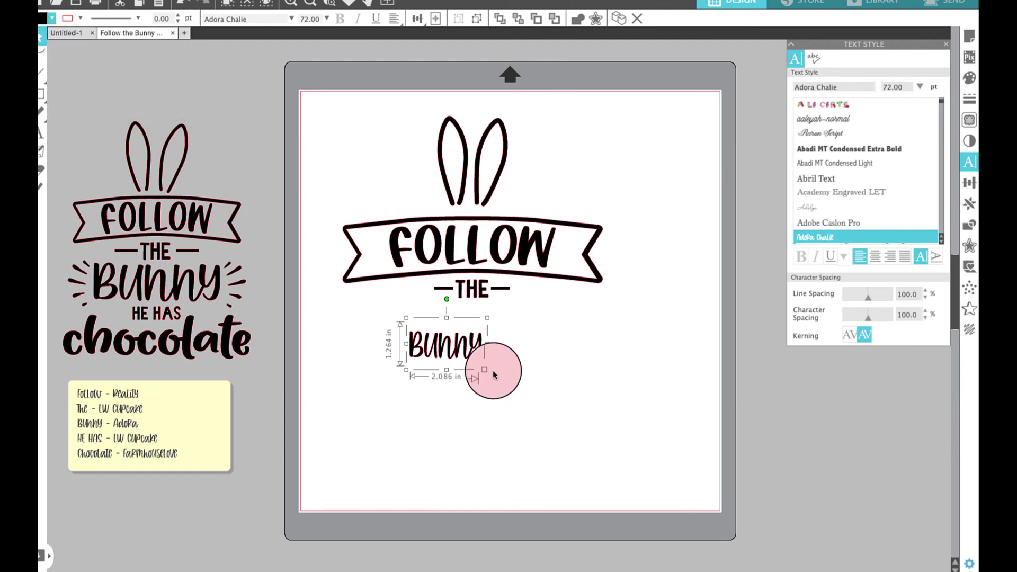
{"action": "left_click_drag", "start_coordinate": [488, 371], "coordinate": [599, 406]}
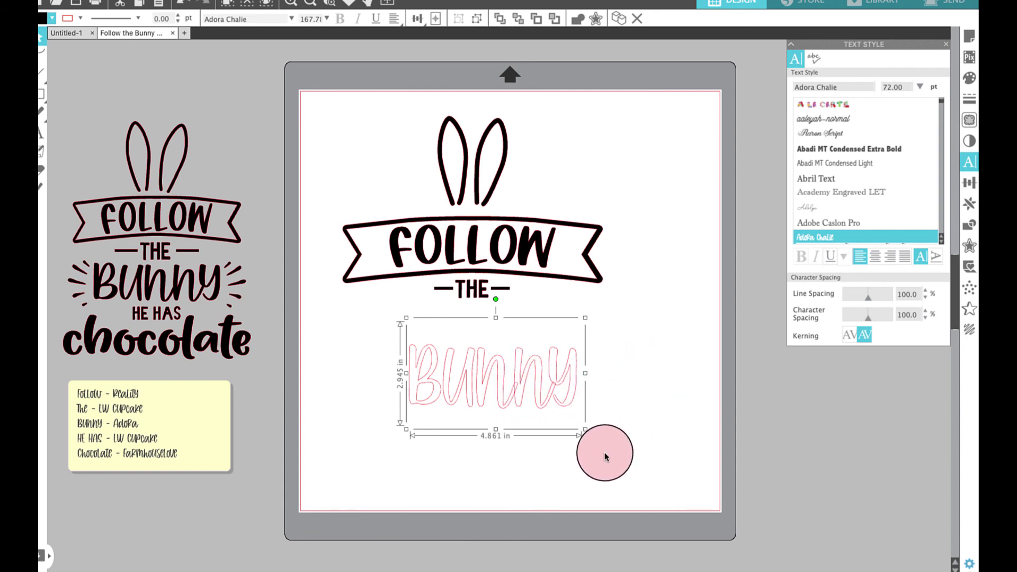
Weld the letters of the word Bunny together
{"action": "left_click", "coordinate": [456, 373]}
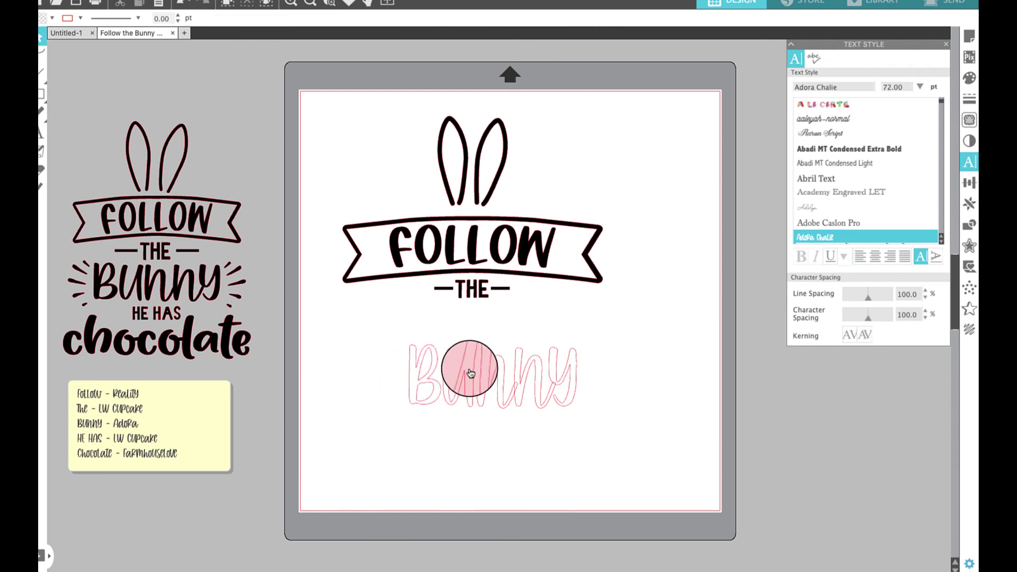
{"action": "right_click", "coordinate": [469, 371]}
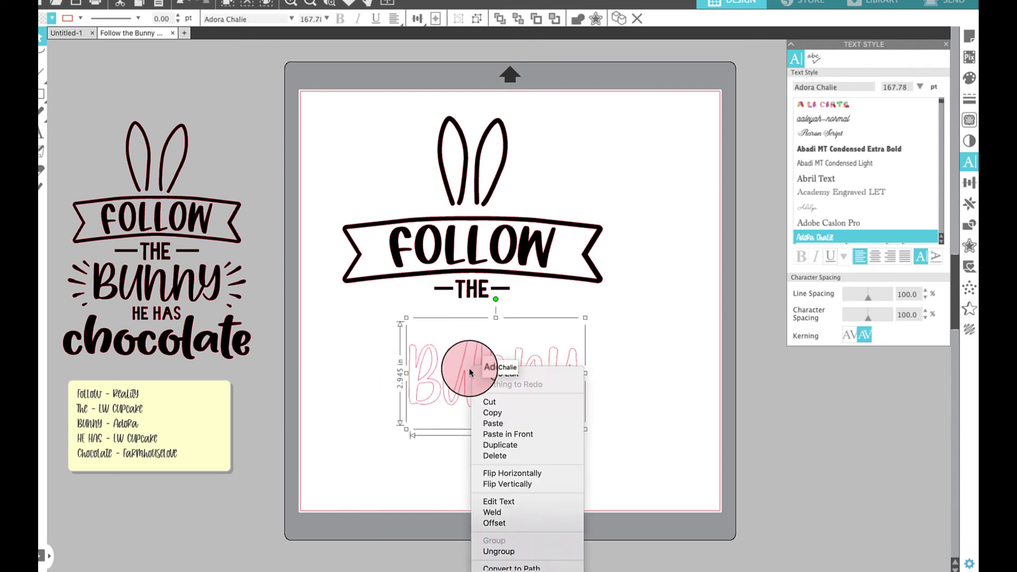
{"action": "left_click", "coordinate": [518, 513]}
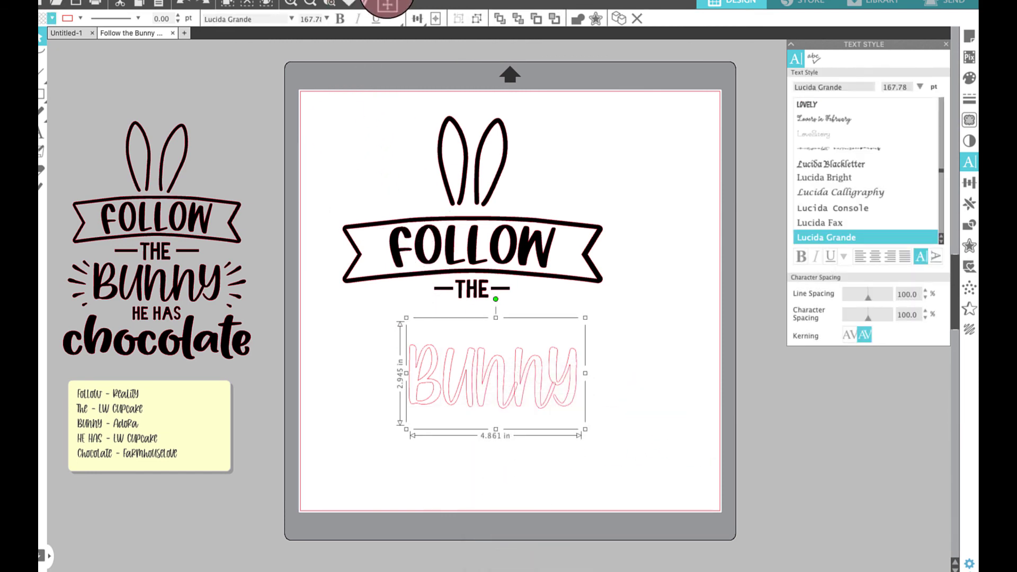
Ungroup the word Bunny into separate letter shapes and combine those letters into a single object
{"action": "left_click", "coordinate": [262, 2]}
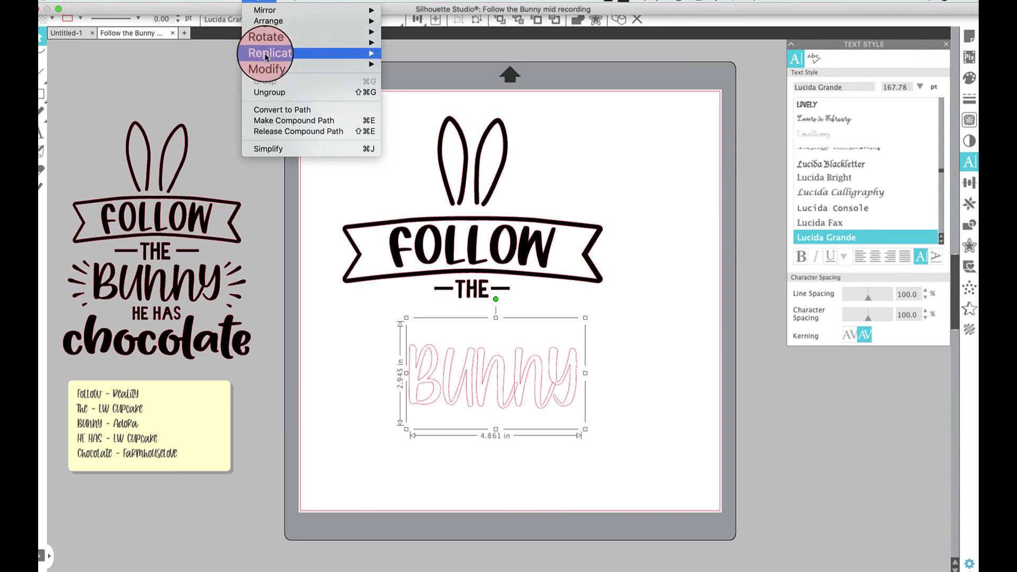
{"action": "mouse_move", "coordinate": [266, 66]}
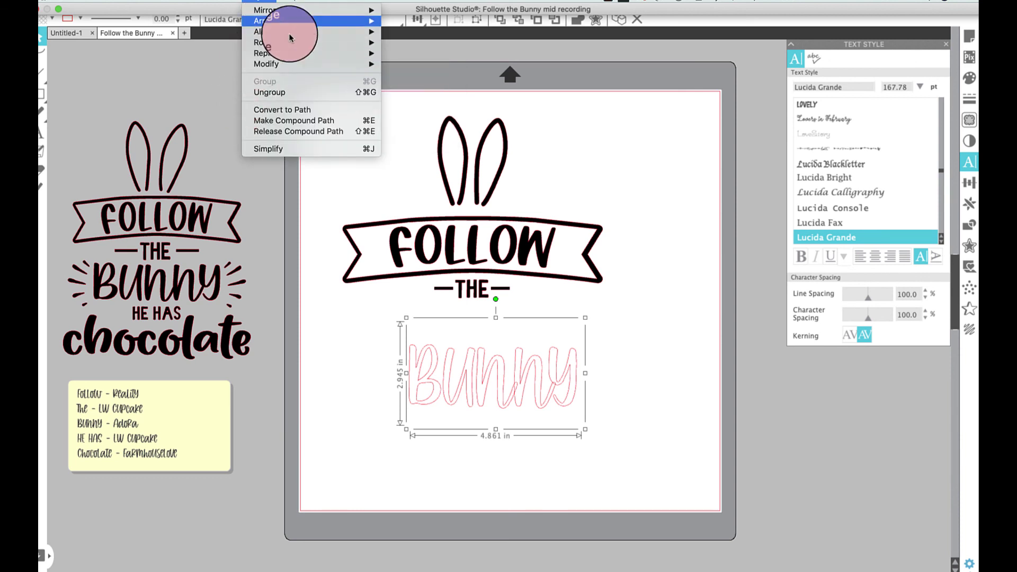
{"action": "left_click", "coordinate": [352, 140]}
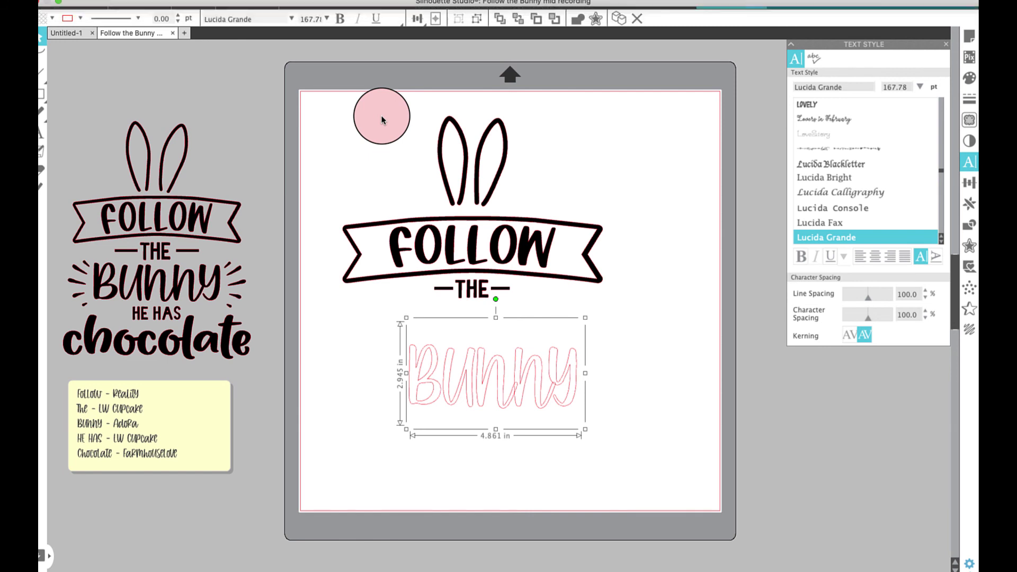
{"action": "key", "text": "super+shift+g"}
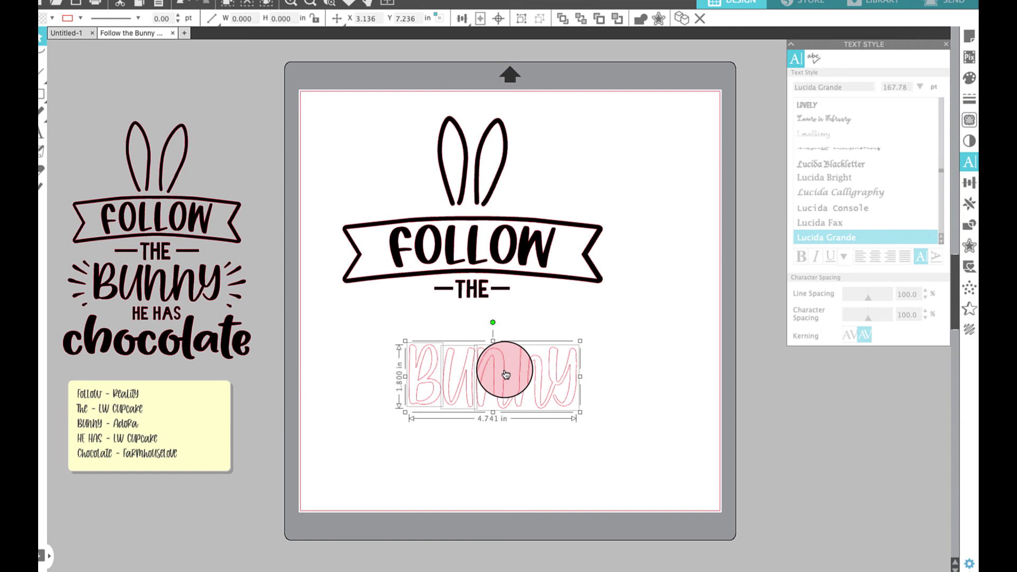
{"action": "right_click", "coordinate": [506, 374]}
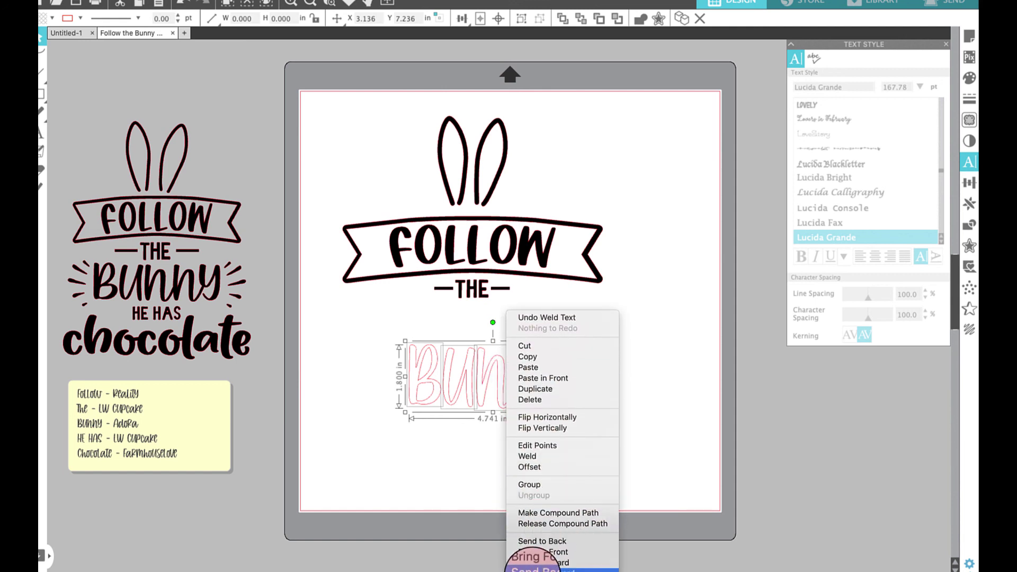
{"action": "left_click", "coordinate": [663, 358]}
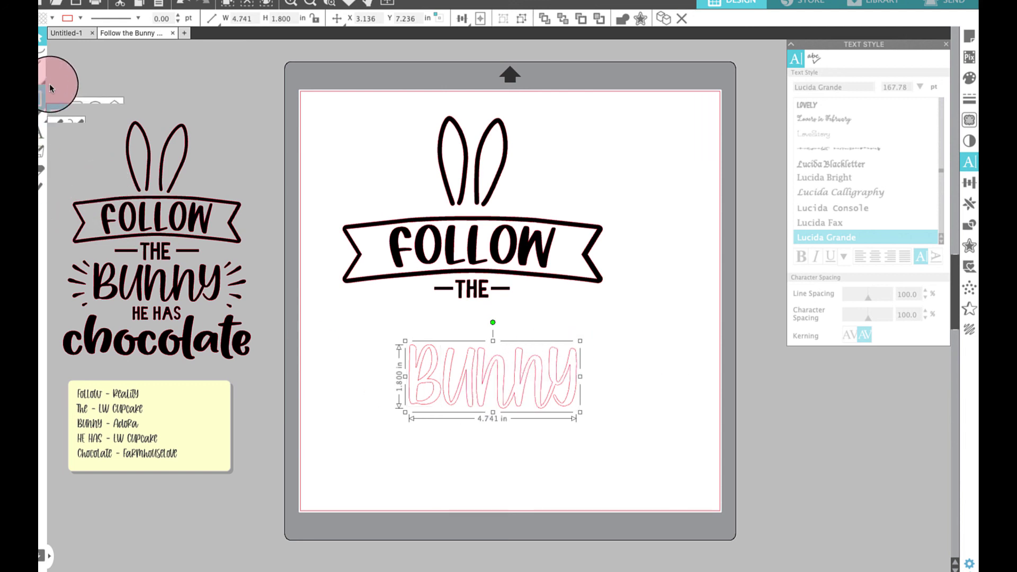
Fill the word Bunny with black and fit it just below THE at about 4.64 in wide by 1.61 in high
{"action": "left_click", "coordinate": [53, 20]}
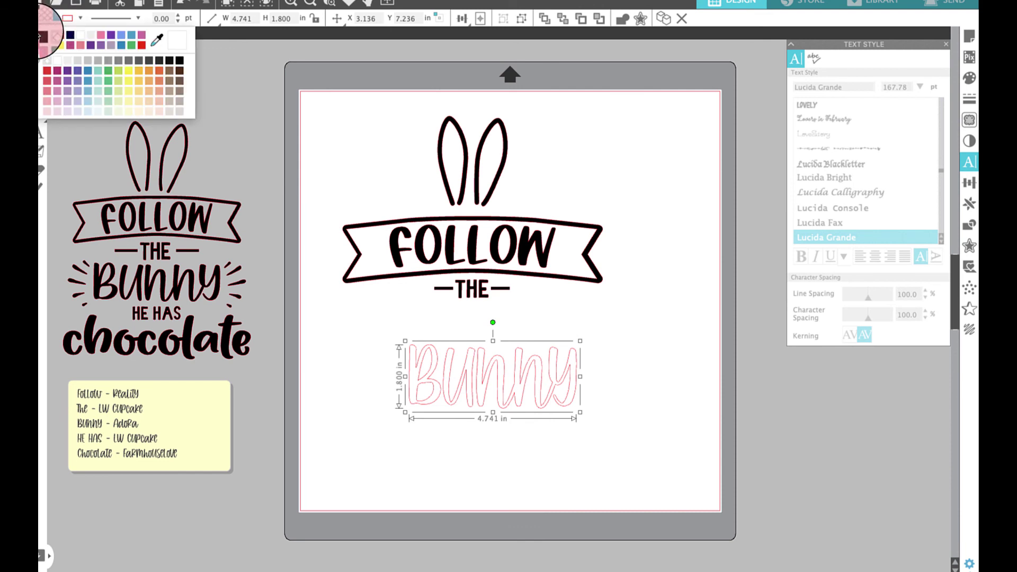
{"action": "left_click", "coordinate": [73, 34]}
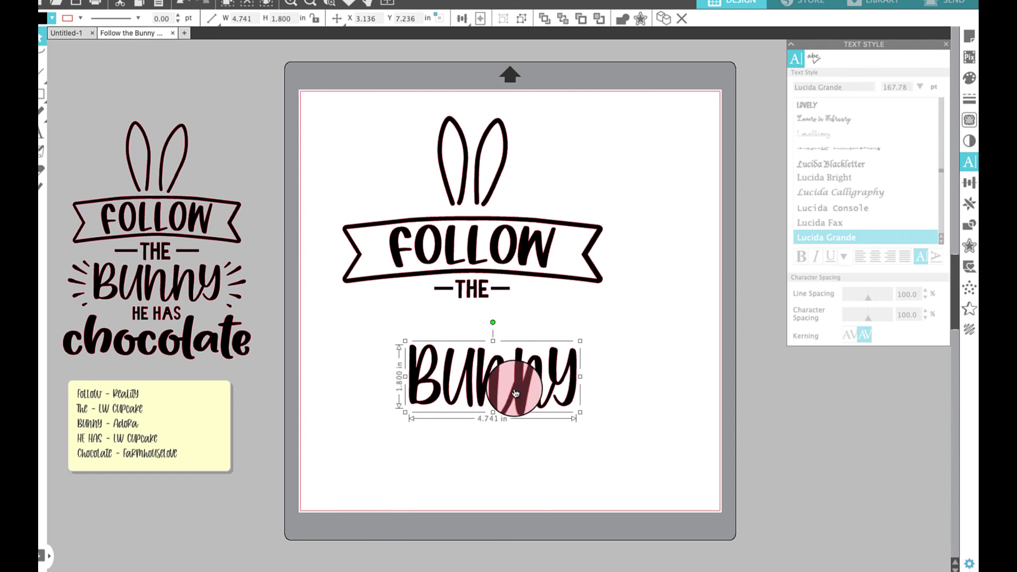
{"action": "left_click_drag", "start_coordinate": [518, 391], "coordinate": [477, 369]}
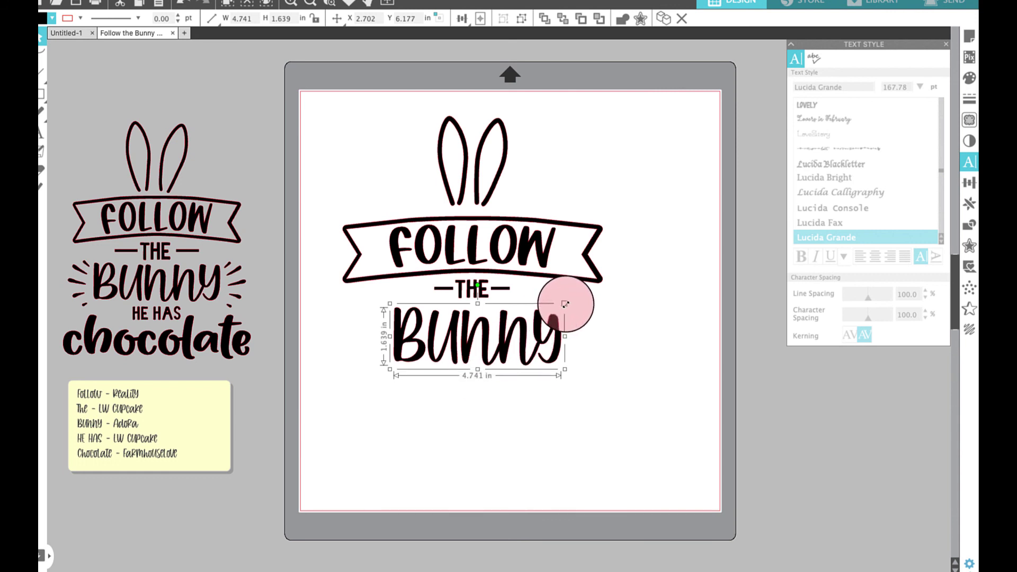
{"action": "left_click_drag", "start_coordinate": [565, 303], "coordinate": [563, 306]}
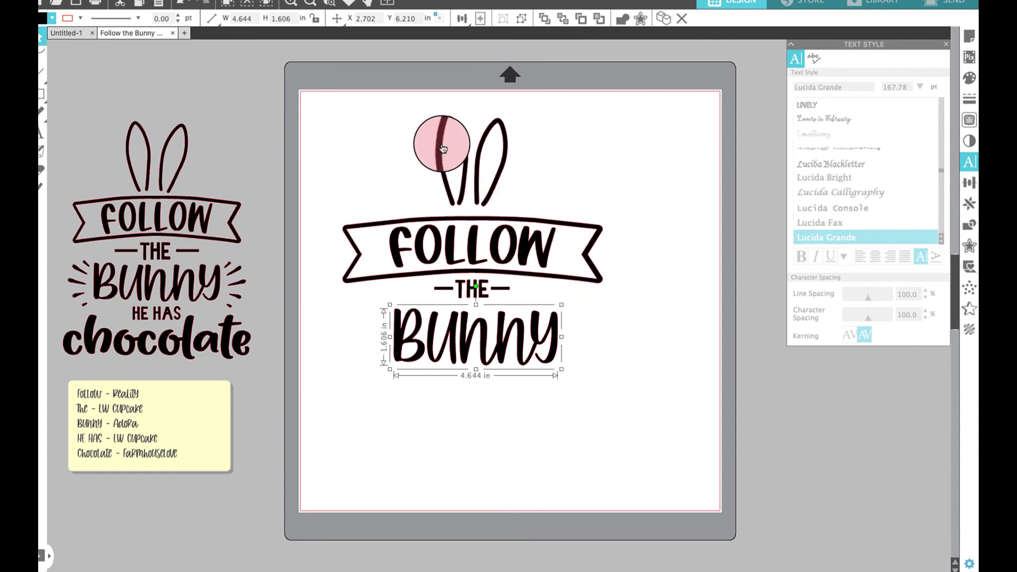
Center the ears, banner, FOLLOW, THE group and Bunny horizontally with one another
{"action": "left_click_drag", "start_coordinate": [329, 102], "coordinate": [632, 382]}
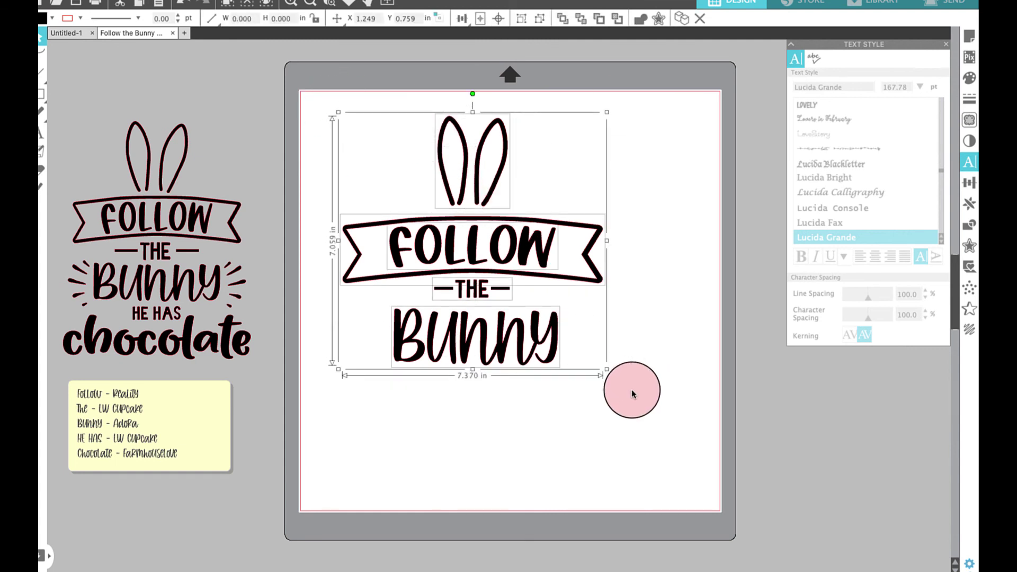
{"action": "left_click", "coordinate": [444, 19]}
{"action": "left_click", "coordinate": [480, 35]}
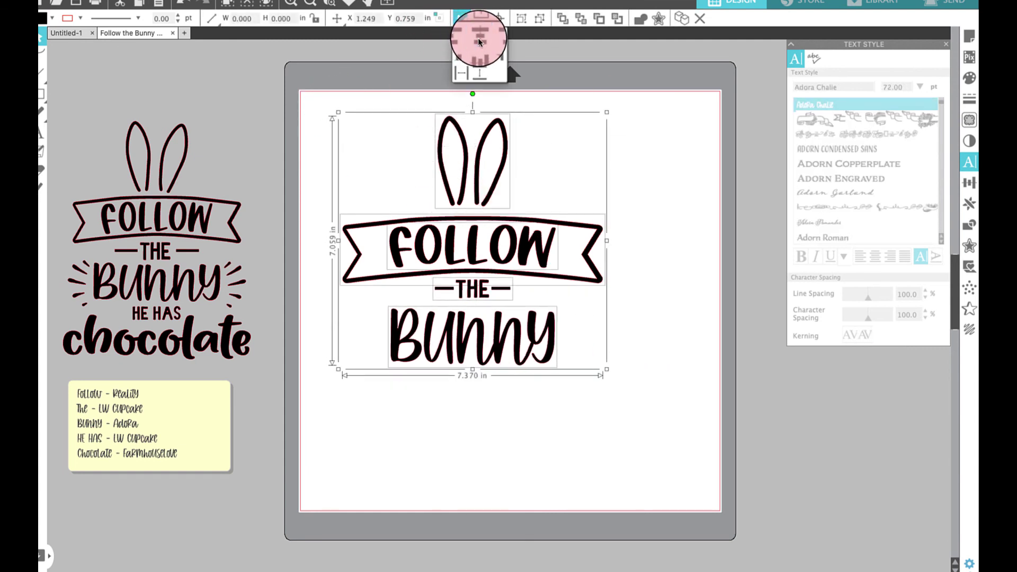
{"action": "left_click", "coordinate": [652, 208]}
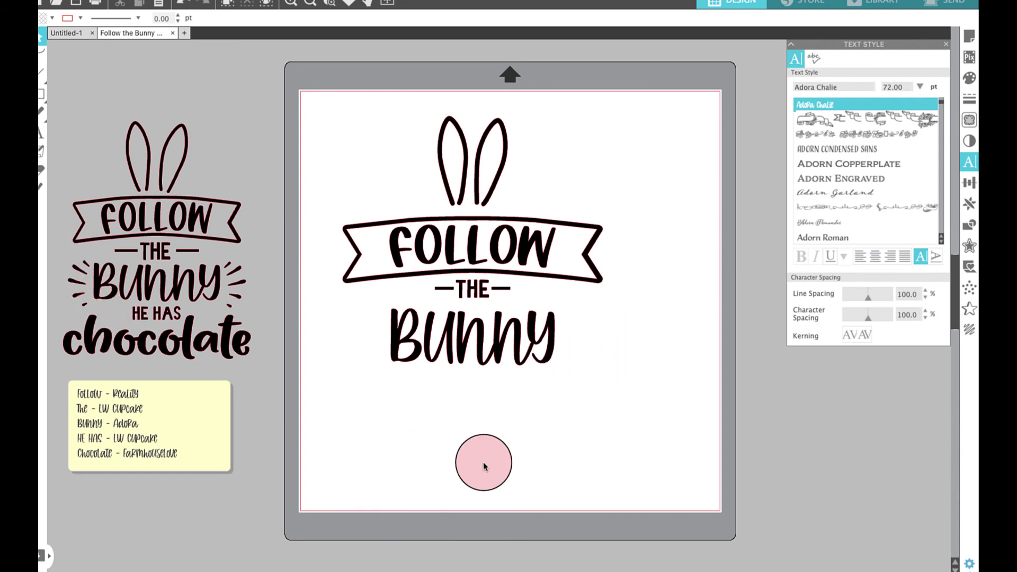
Add the line "Glyphs - Amastery Extras" to the font note and set the text font to Amastery Extras
{"action": "left_click", "coordinate": [186, 461]}
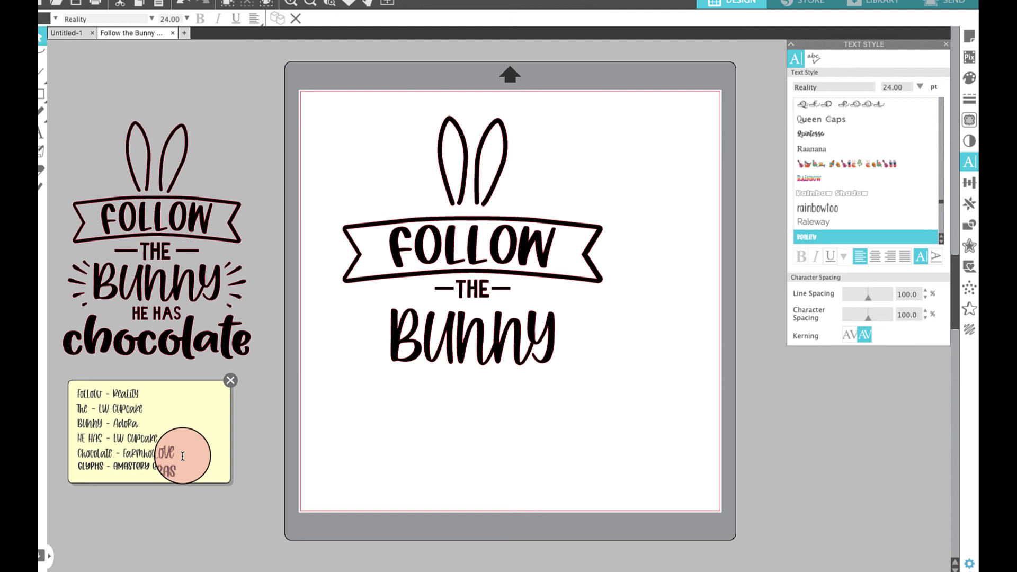
{"action": "left_click", "coordinate": [432, 370]}
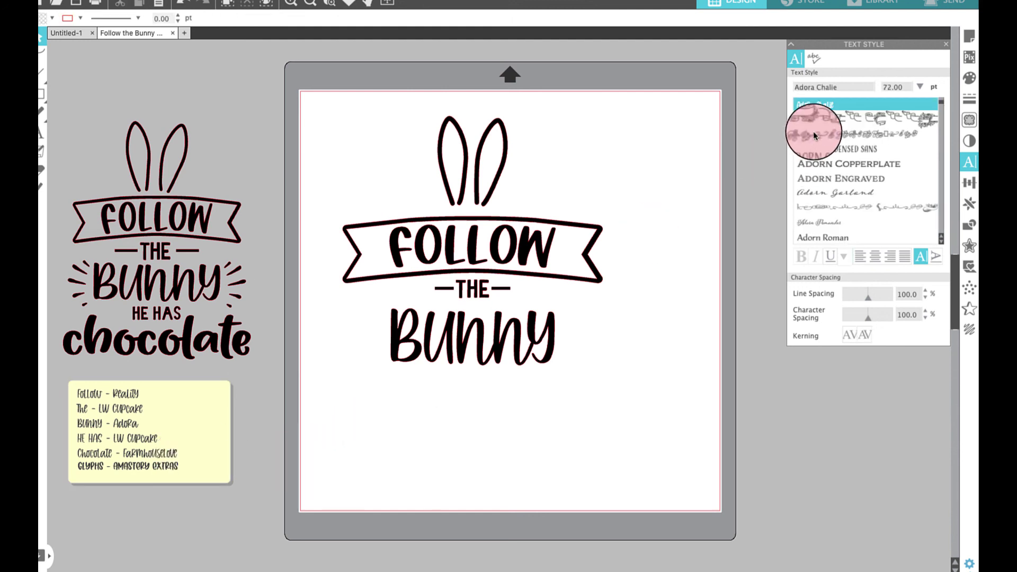
{"action": "left_click", "coordinate": [846, 90]}
{"action": "mouse_move", "coordinate": [845, 91]}
{"action": "left_mouse_down"}
{"action": "mouse_move", "coordinate": [795, 88]}
{"action": "mouse_move", "coordinate": [838, 90]}
{"action": "left_mouse_up"}
{"action": "type", "text": "Amastery Extras"}
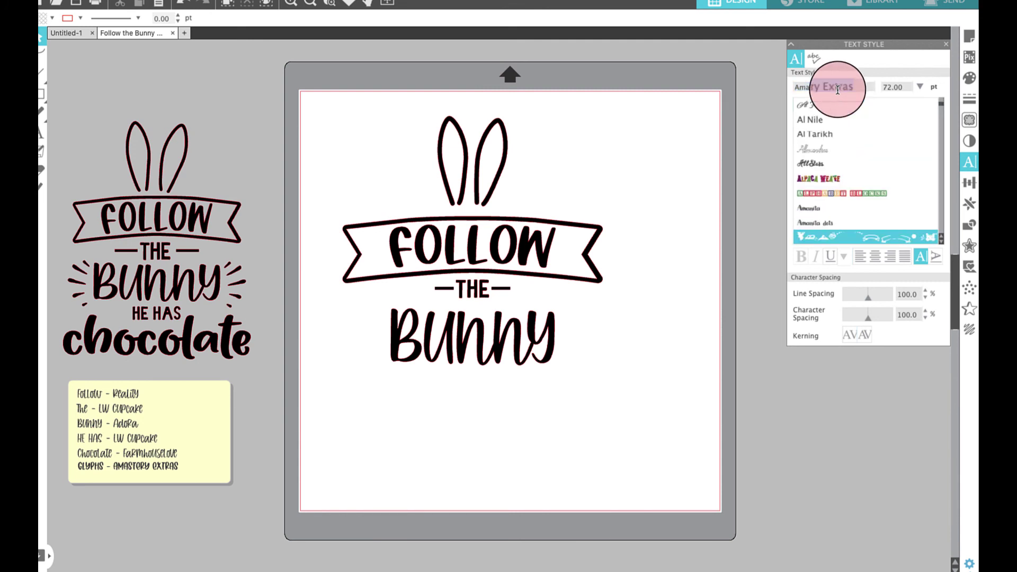
{"action": "left_click", "coordinate": [862, 87]}
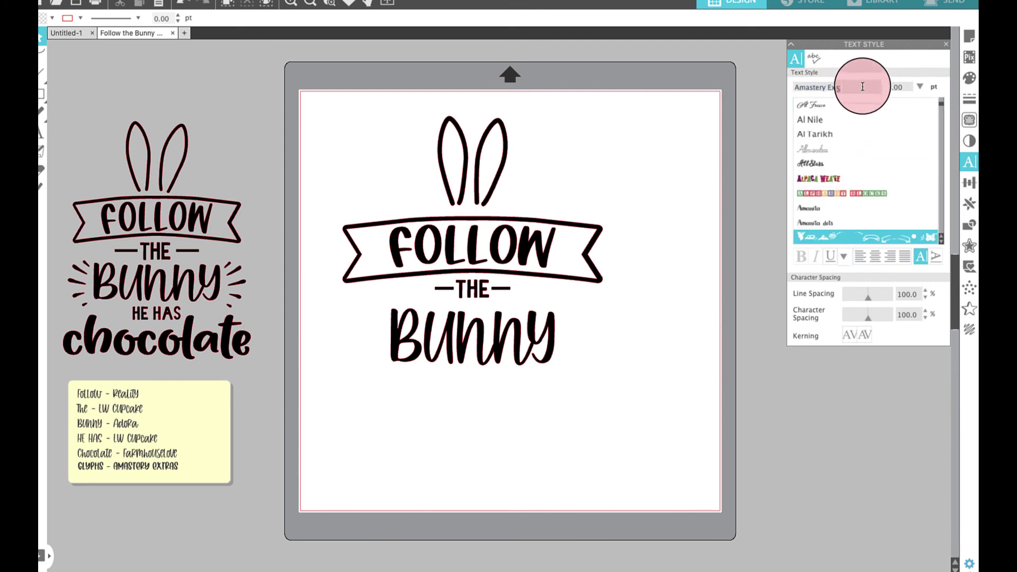
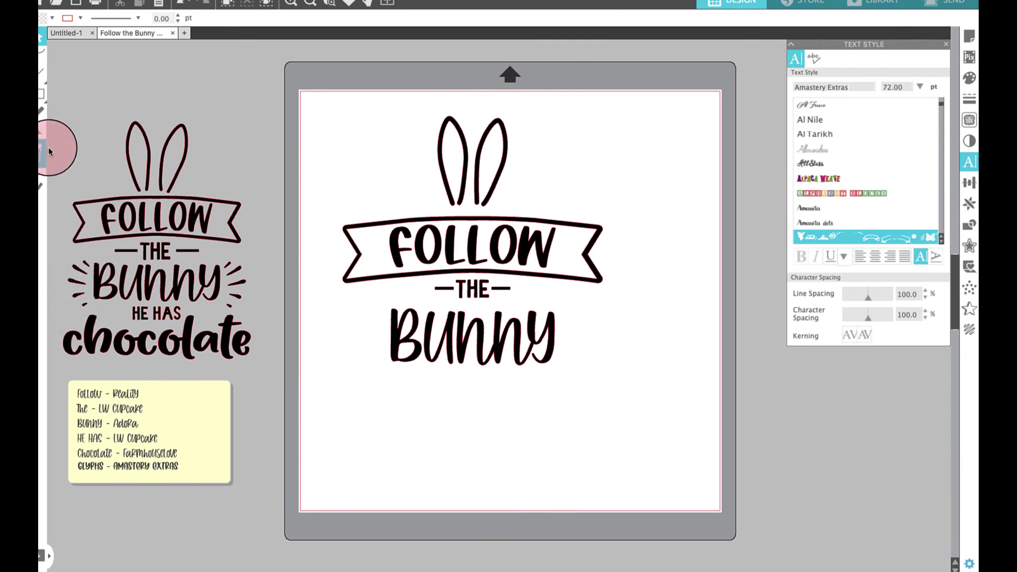
Add the burst-lines glyph as Amastery Extras text in the empty area below Bunny
{"action": "left_click", "coordinate": [40, 135]}
{"action": "left_click", "coordinate": [423, 429]}
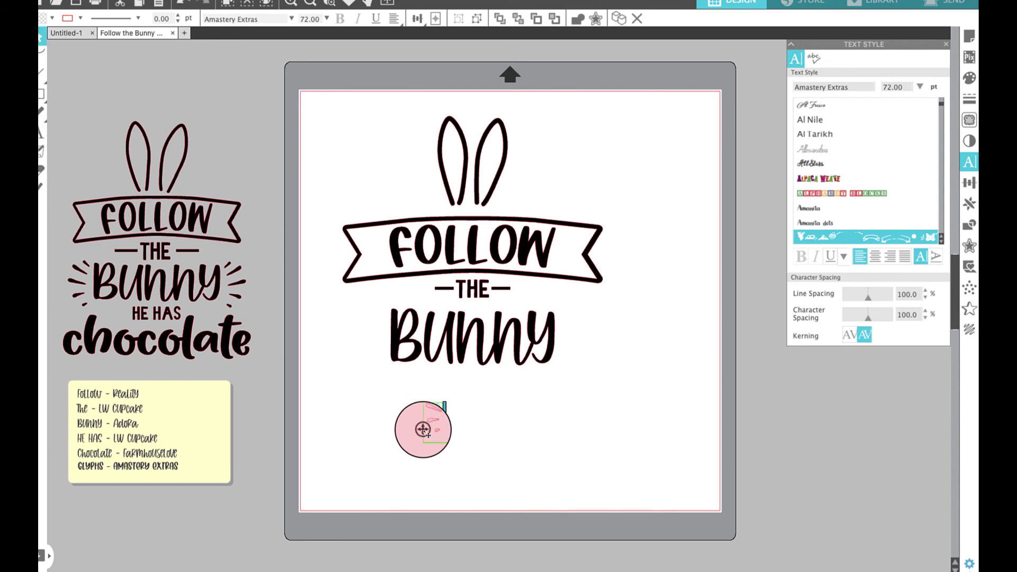
{"action": "left_click", "coordinate": [517, 405]}
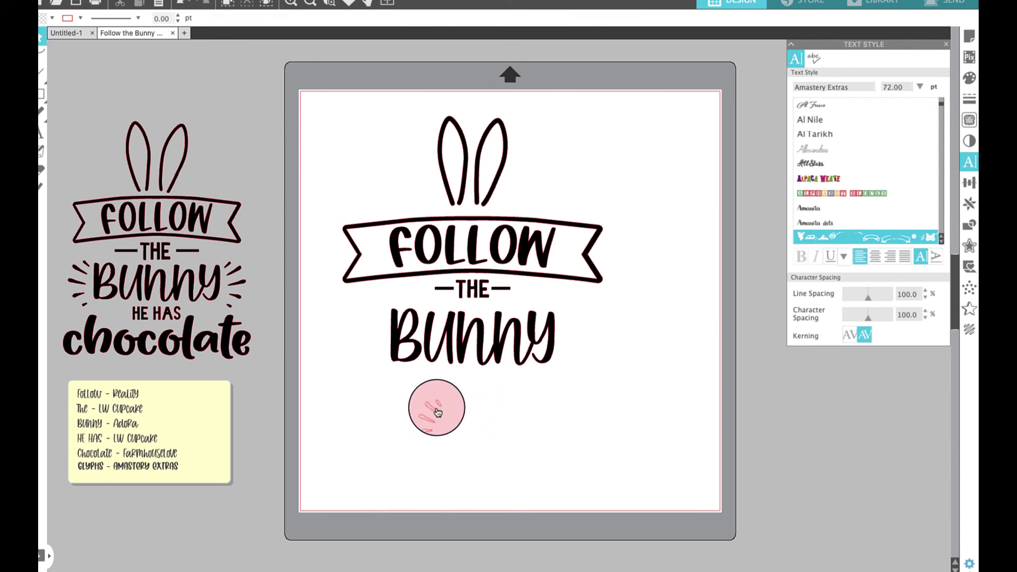
{"action": "left_click", "coordinate": [438, 413]}
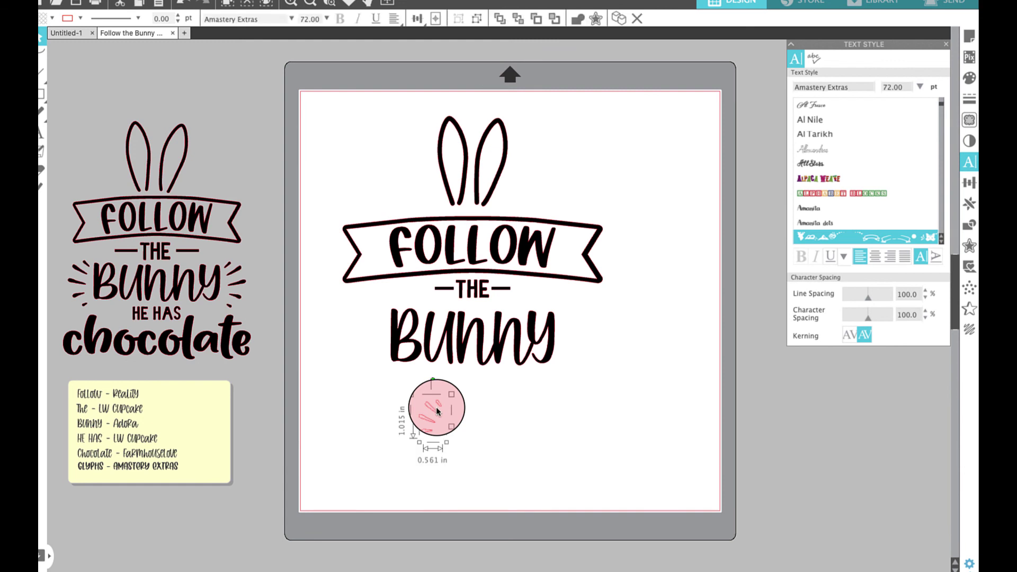
Fill the burst glyph with black, enlarge it to about 1.25 in wide by 2.25 in high, and place it below the B of Bunny
{"action": "left_click", "coordinate": [44, 57]}
{"action": "left_click", "coordinate": [40, 36]}
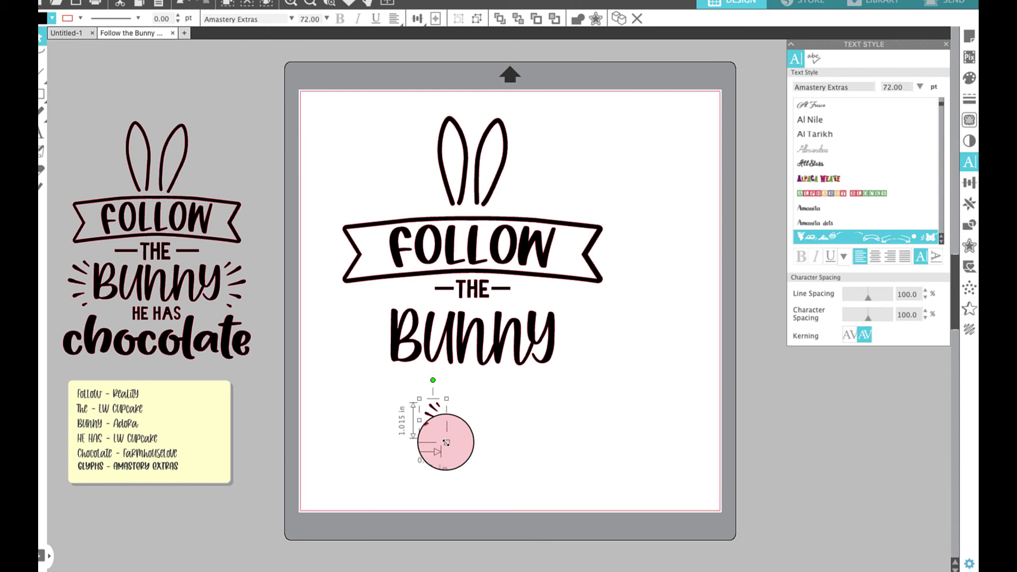
{"action": "left_click_drag", "start_coordinate": [446, 443], "coordinate": [484, 477]}
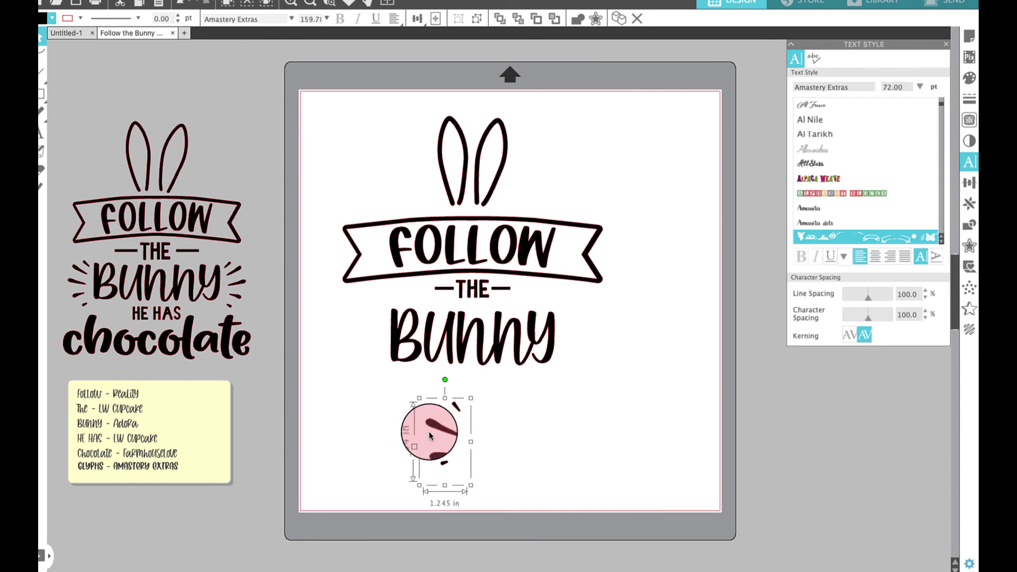
{"action": "left_click_drag", "start_coordinate": [431, 436], "coordinate": [338, 403]}
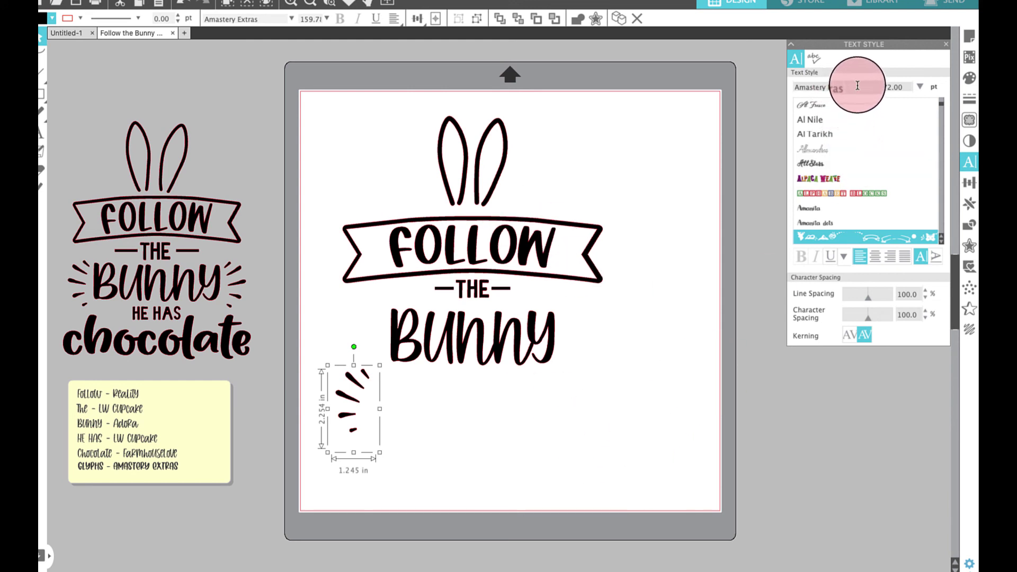
Preview the Amastery Extras glyphs with a sample run of letters below the design and delete the sample text
{"action": "left_click", "coordinate": [43, 131]}
{"action": "left_click", "coordinate": [442, 458]}
{"action": "type", "text": "abc"}
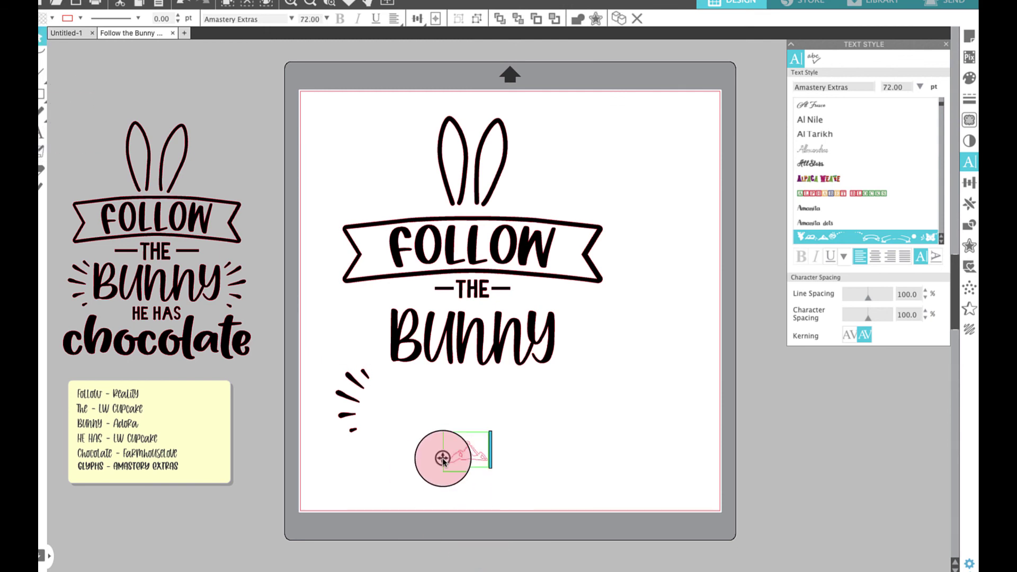
{"action": "type", "text": "def"}
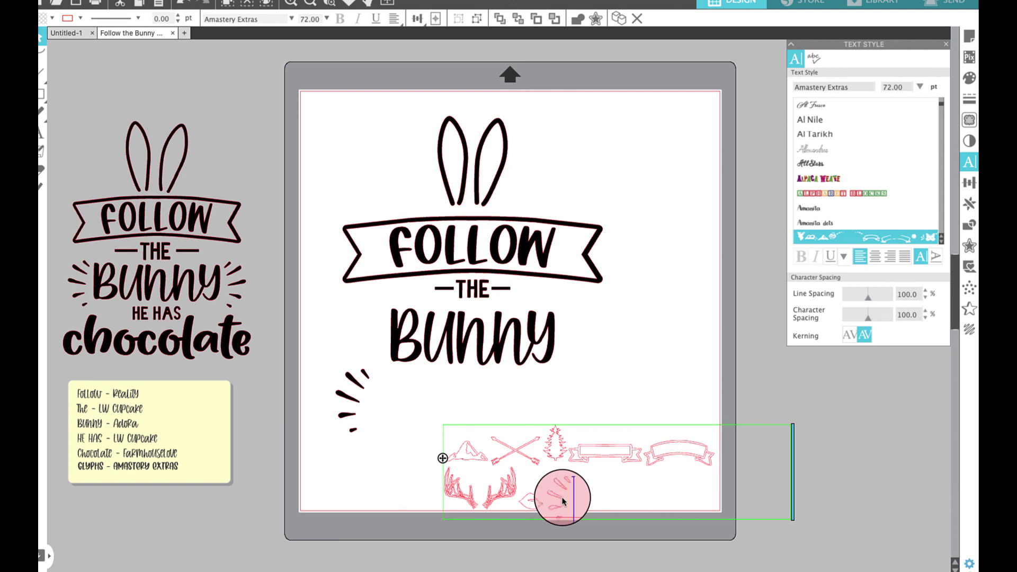
{"action": "left_click_drag", "start_coordinate": [563, 497], "coordinate": [418, 432]}
{"action": "key", "text": "BackSpace"}
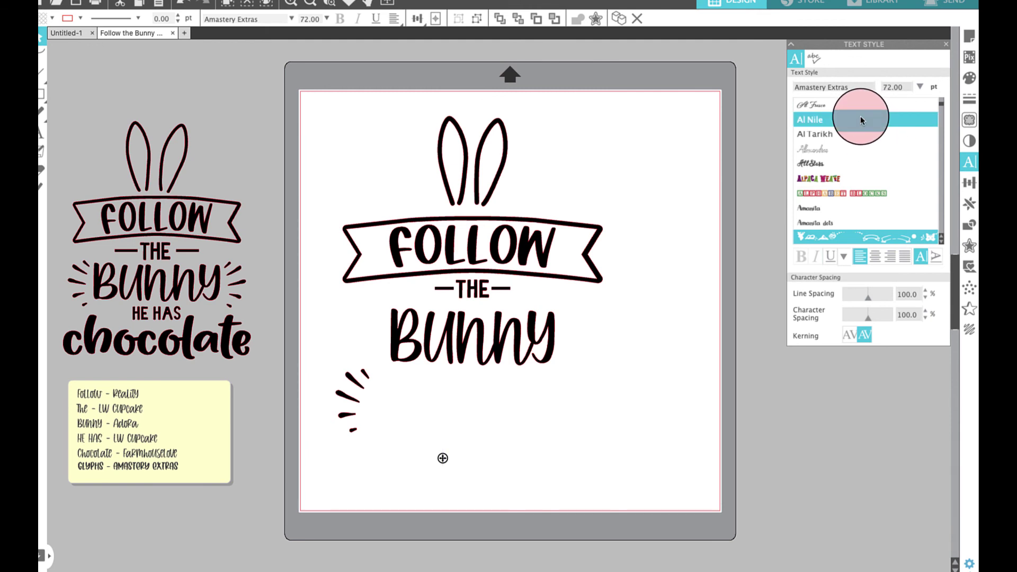
Mirror a copy of the burst to its right and place one burst on each side of Bunny
{"action": "left_click", "coordinate": [342, 404]}
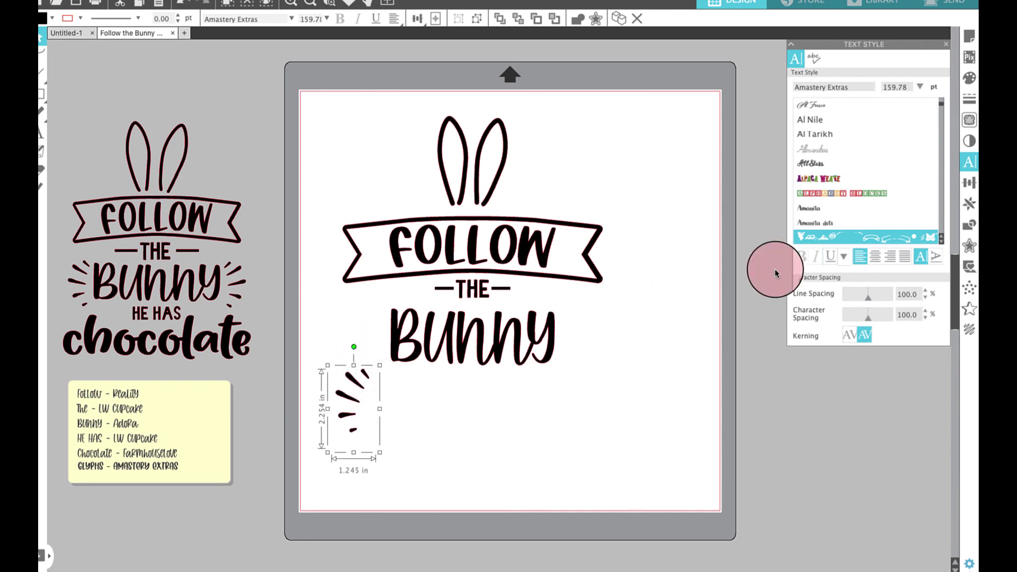
{"action": "left_click", "coordinate": [970, 204]}
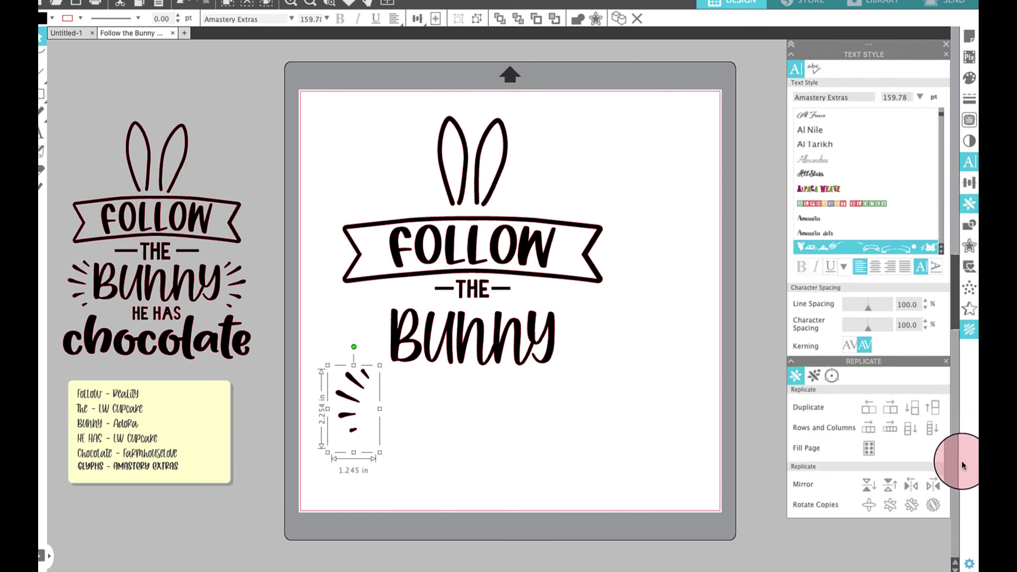
{"action": "left_click", "coordinate": [934, 488]}
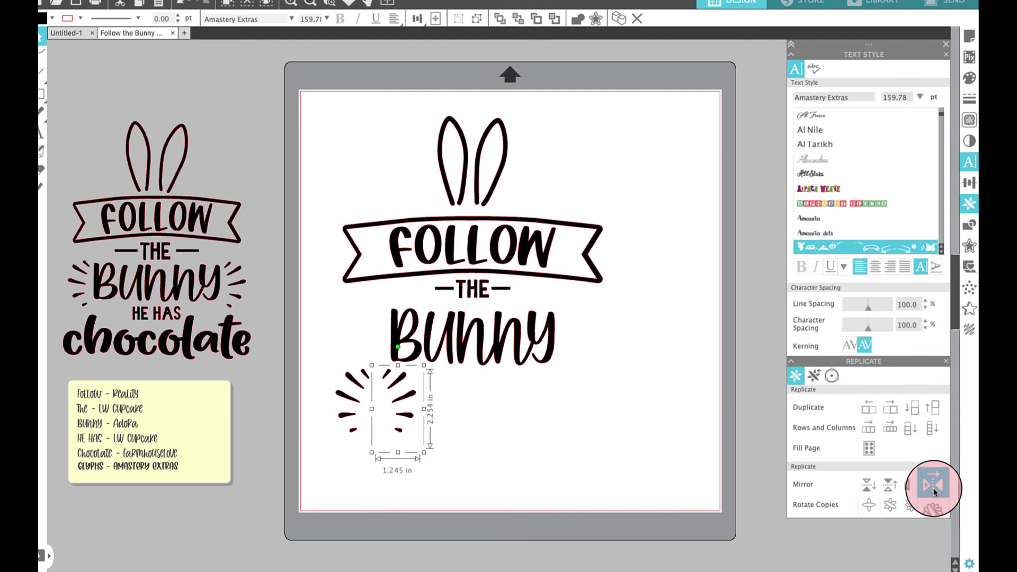
{"action": "left_click_drag", "start_coordinate": [352, 484], "coordinate": [577, 339]}
{"action": "left_click_drag", "start_coordinate": [347, 411], "coordinate": [370, 320]}
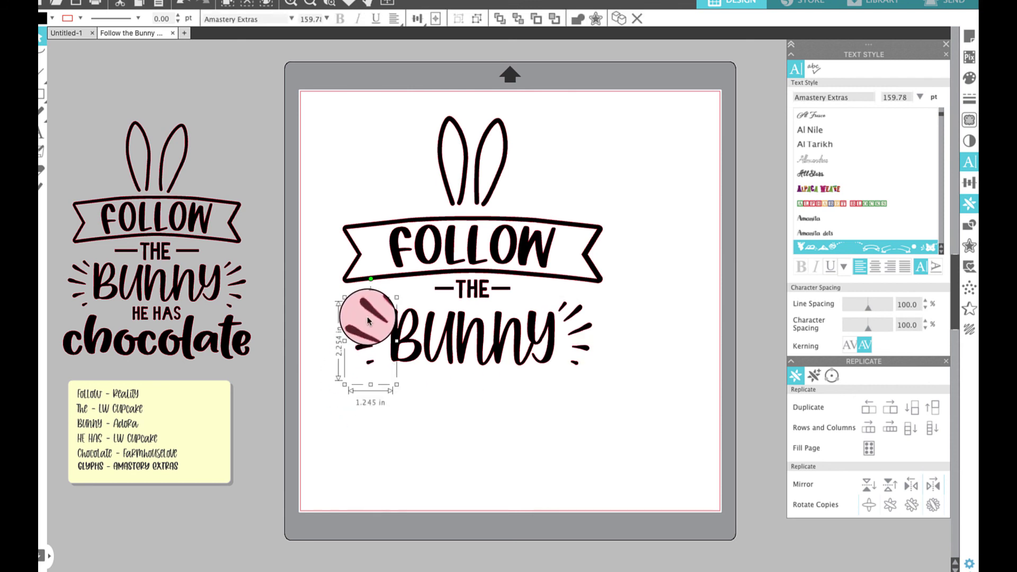
Align the two bursts and the word Bunny along their vertical middles
{"action": "left_click", "coordinate": [536, 345], "text": "shift"}
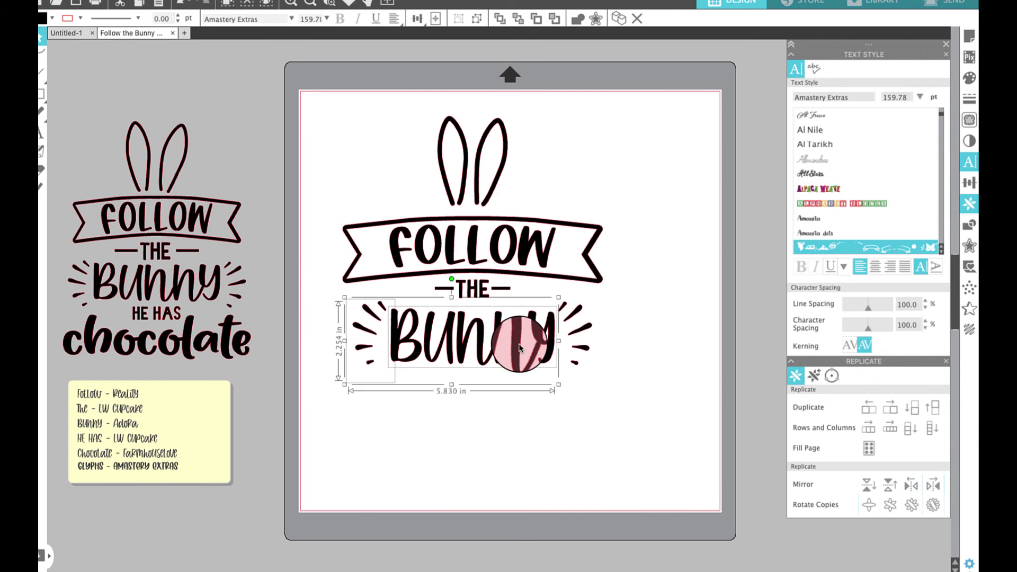
{"action": "left_click", "coordinate": [580, 343], "text": "shift"}
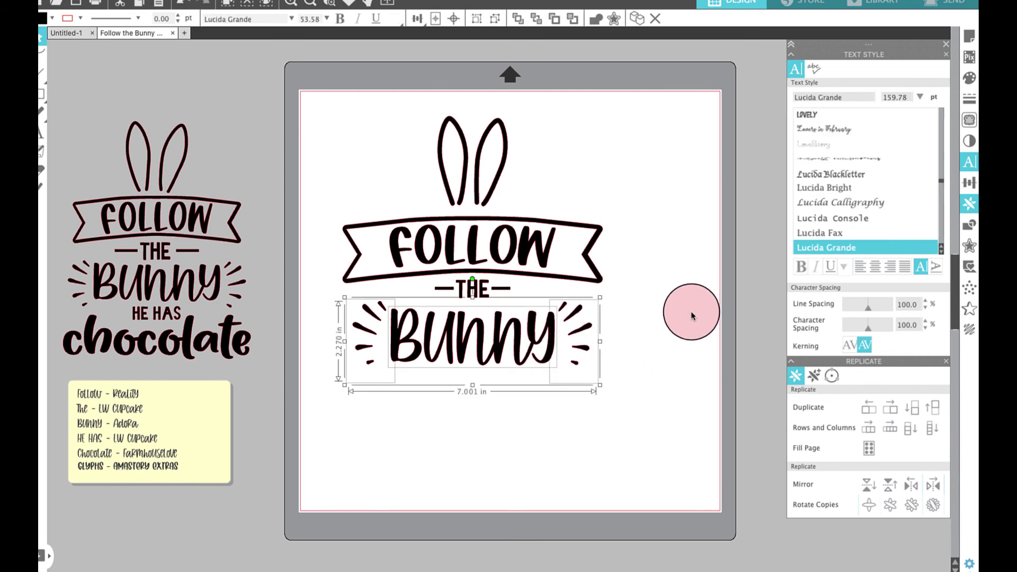
{"action": "left_click", "coordinate": [415, 27]}
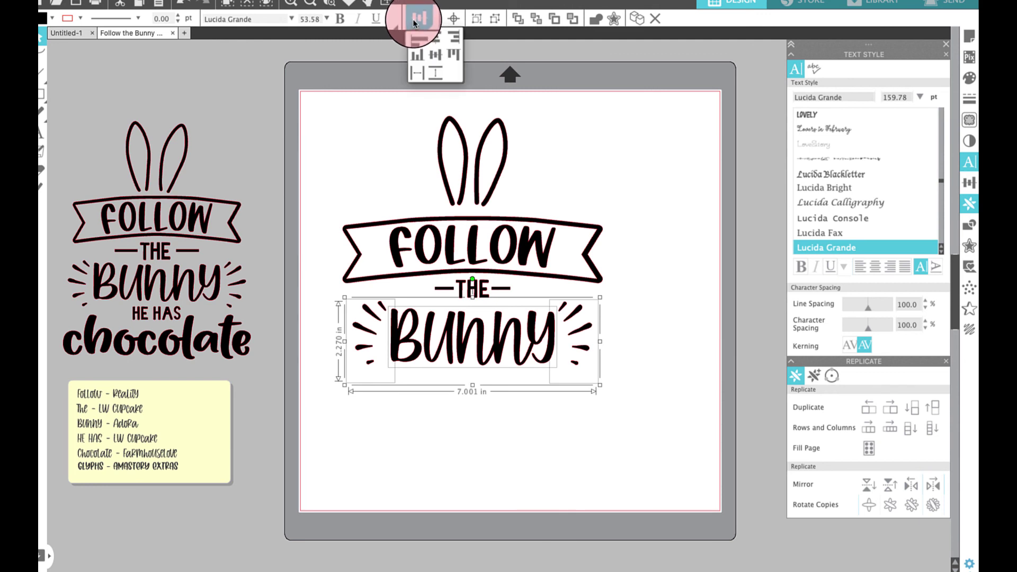
{"action": "left_click", "coordinate": [431, 55]}
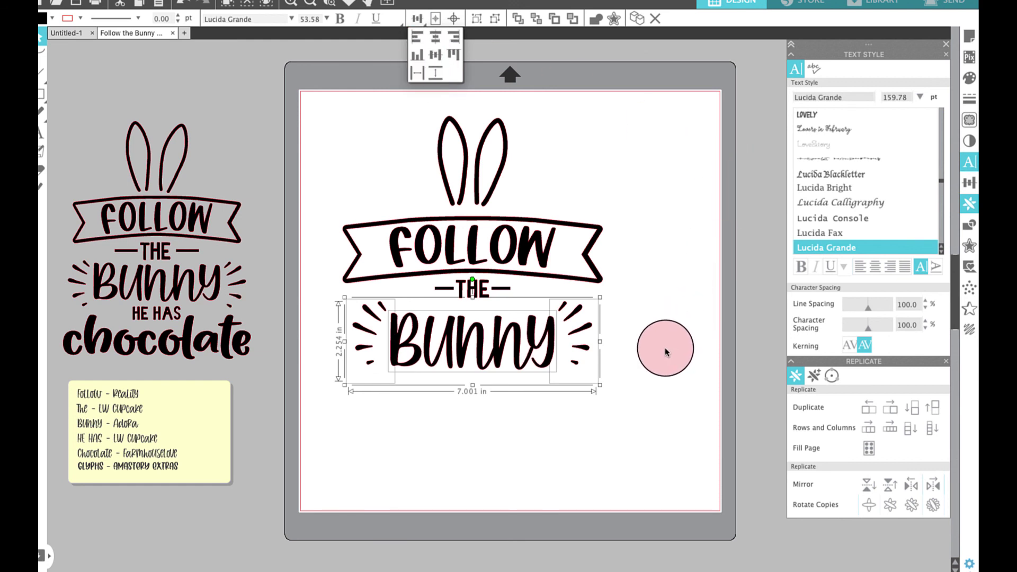
Group the word Bunny with the two burst glyphs flanking it
{"action": "left_click", "coordinate": [672, 365]}
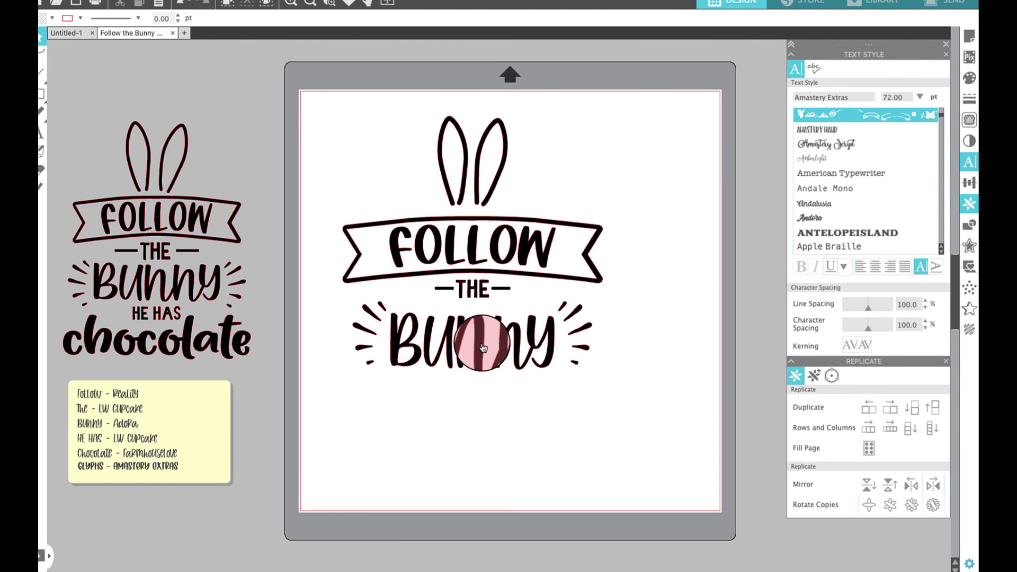
{"action": "left_click_drag", "start_coordinate": [341, 302], "coordinate": [609, 330]}
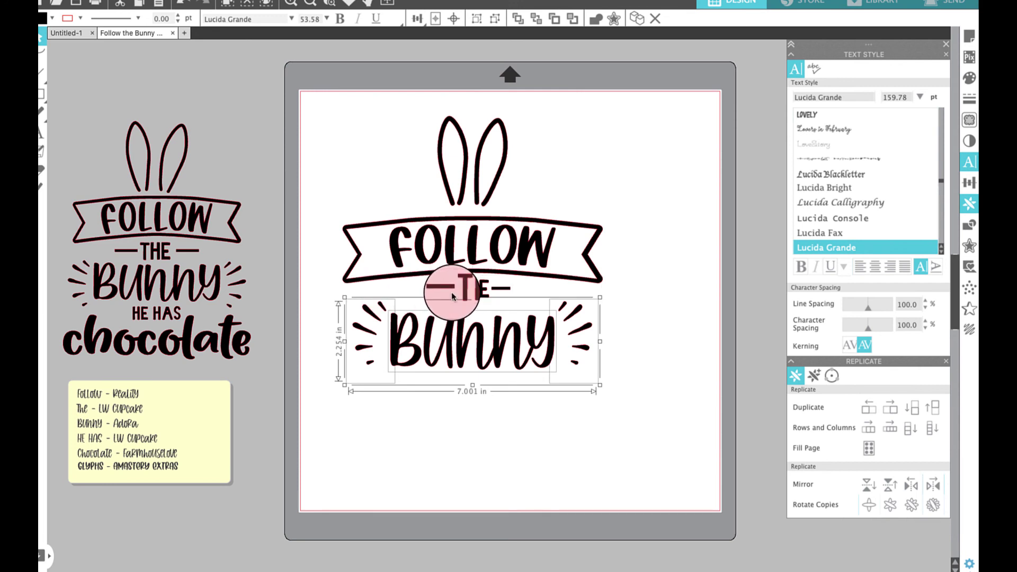
{"action": "key", "text": "ctrl+g"}
Align the ears, FOLLOW banner, THE and the Bunny group along their horizontal centers
{"action": "left_click_drag", "start_coordinate": [348, 103], "coordinate": [584, 367]}
{"action": "left_click", "coordinate": [467, 20]}
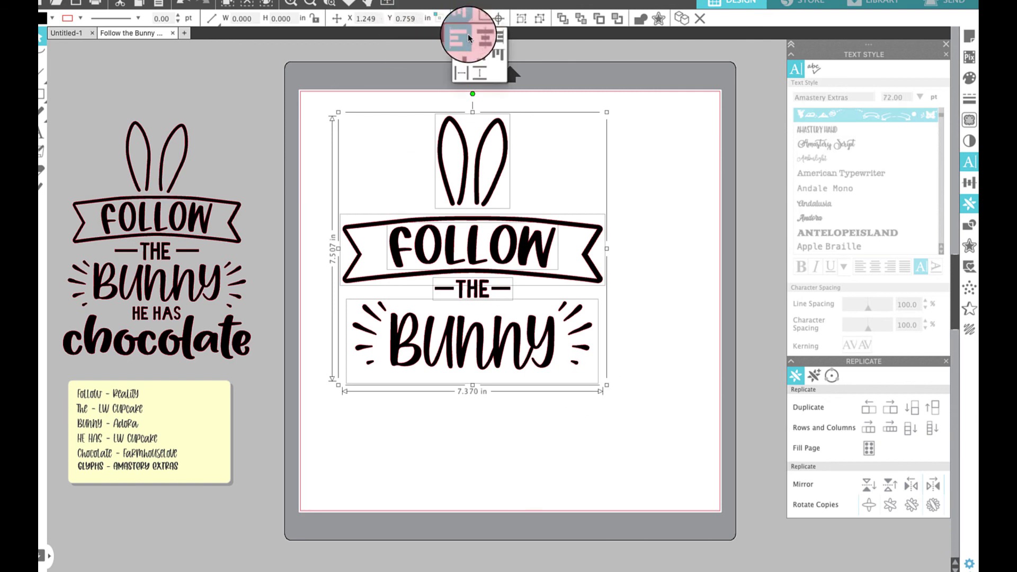
{"action": "left_click", "coordinate": [480, 37]}
{"action": "left_click", "coordinate": [612, 142]}
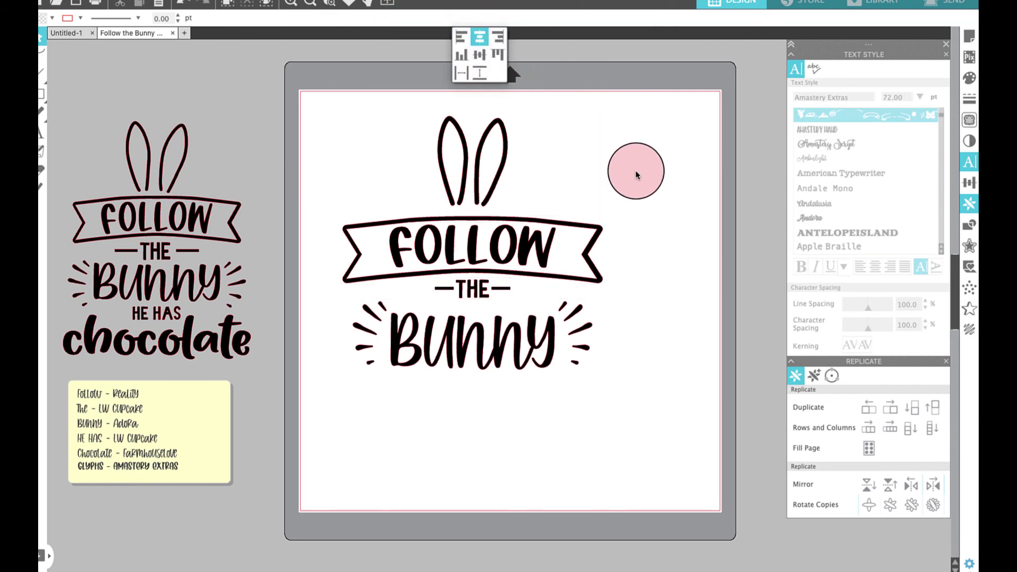
Nudge the Bunny and bursts group up closer to THE, to a Y position of about 5.72 in
{"action": "left_click", "coordinate": [483, 354]}
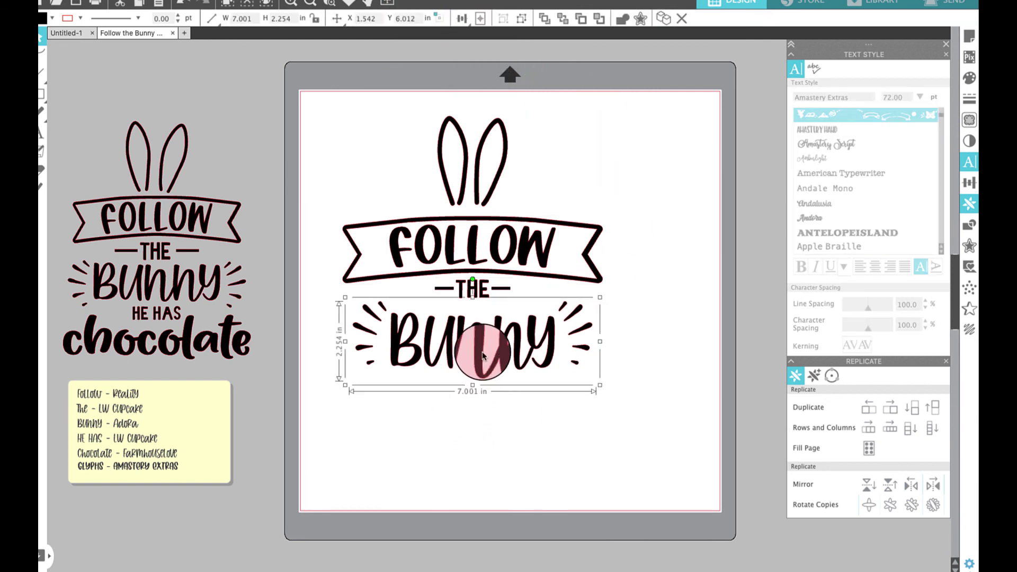
{"action": "key", "text": "Up"}
{"action": "key", "text": "Up"}
{"action": "key", "text": "Up"}
{"action": "key", "text": "Up"}
{"action": "key", "text": "Up"}
{"action": "key", "text": "Up"}
{"action": "key", "text": "Up"}
{"action": "key", "text": "Up"}
{"action": "key", "text": "Up"}
{"action": "key", "text": "Up"}
{"action": "key", "text": "Up"}
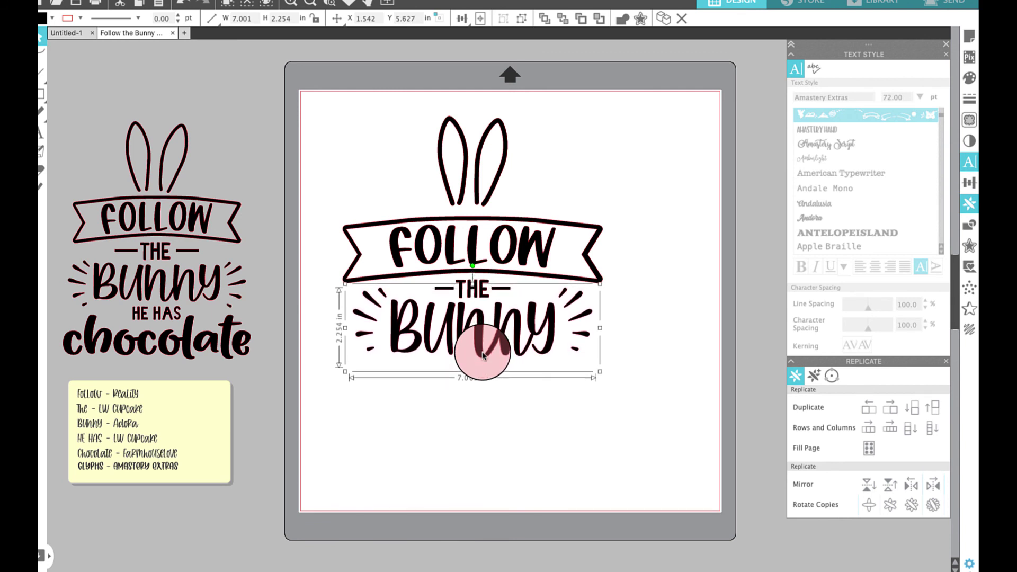
{"action": "key", "text": "Down"}
{"action": "key", "text": "Down"}
{"action": "key", "text": "Down"}
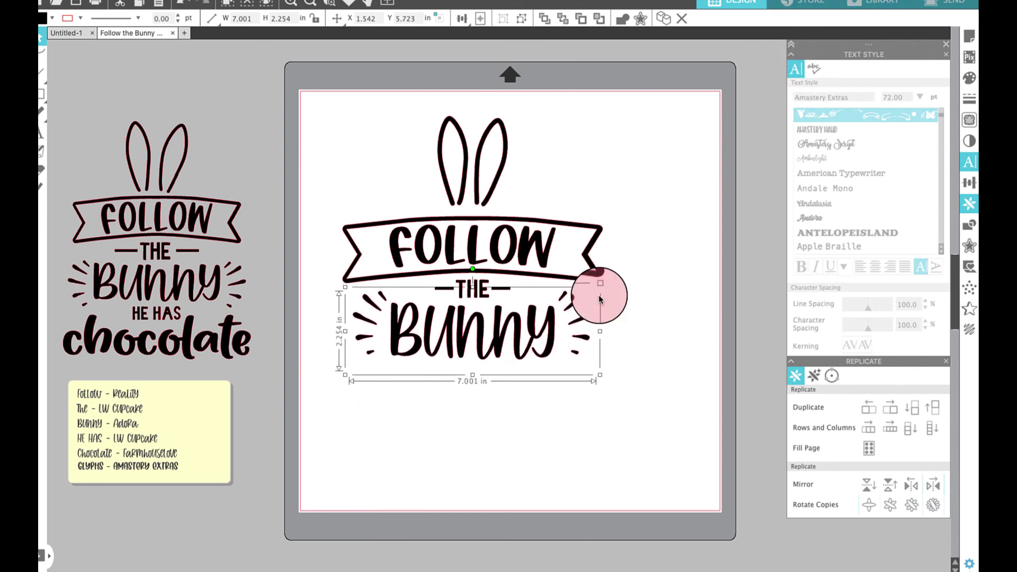
{"action": "left_click", "coordinate": [632, 305]}
Add the text HE HAS in the LW Cupcake font below Bunny, with 110% character spacing
{"action": "left_click", "coordinate": [827, 97]}
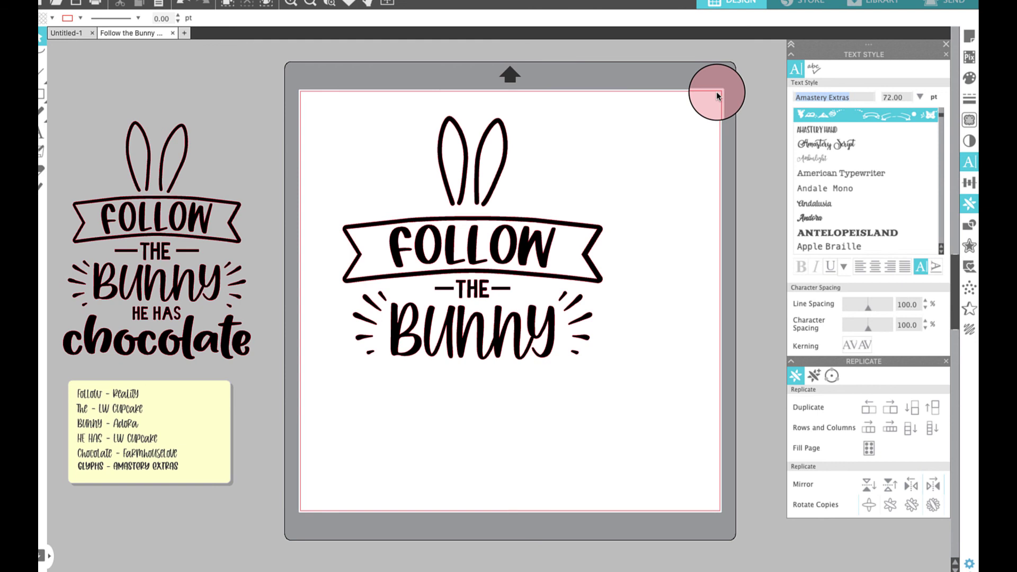
{"action": "type", "text": "L"}
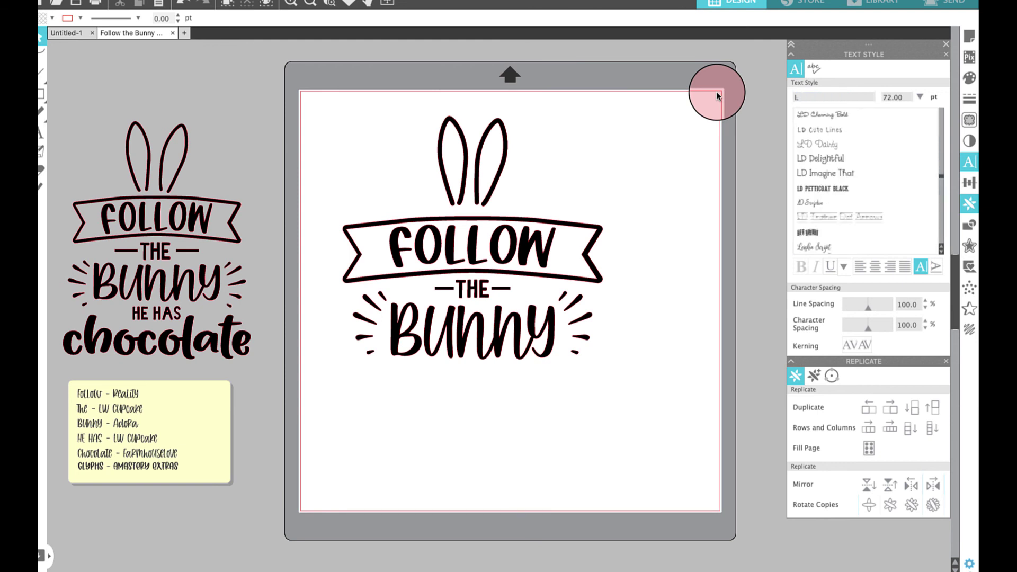
{"action": "type", "text": "EWE"}
{"action": "key", "text": "BackSpace"}
{"action": "type", "text": "W Cupcake"}
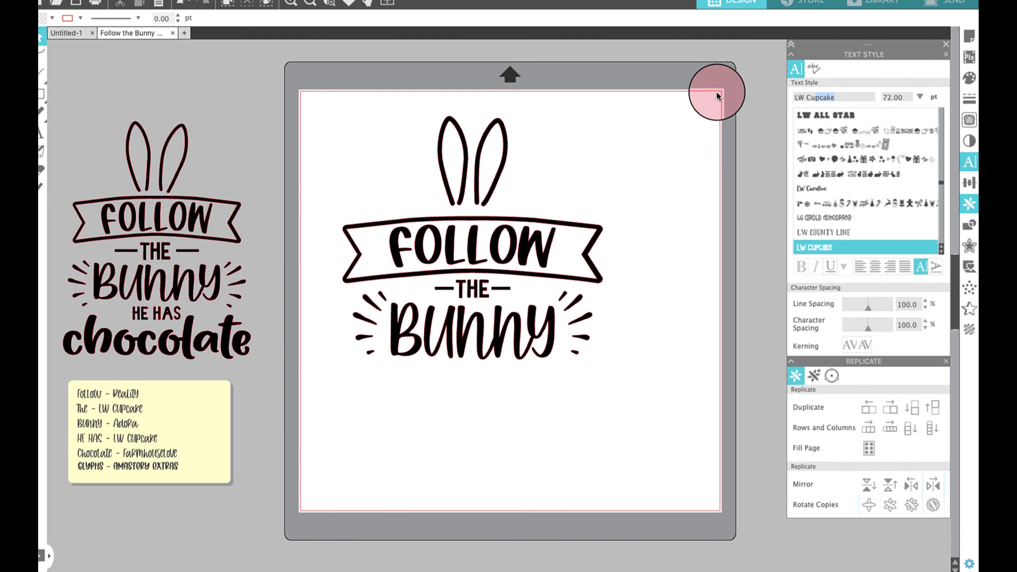
{"action": "left_click", "coordinate": [864, 100]}
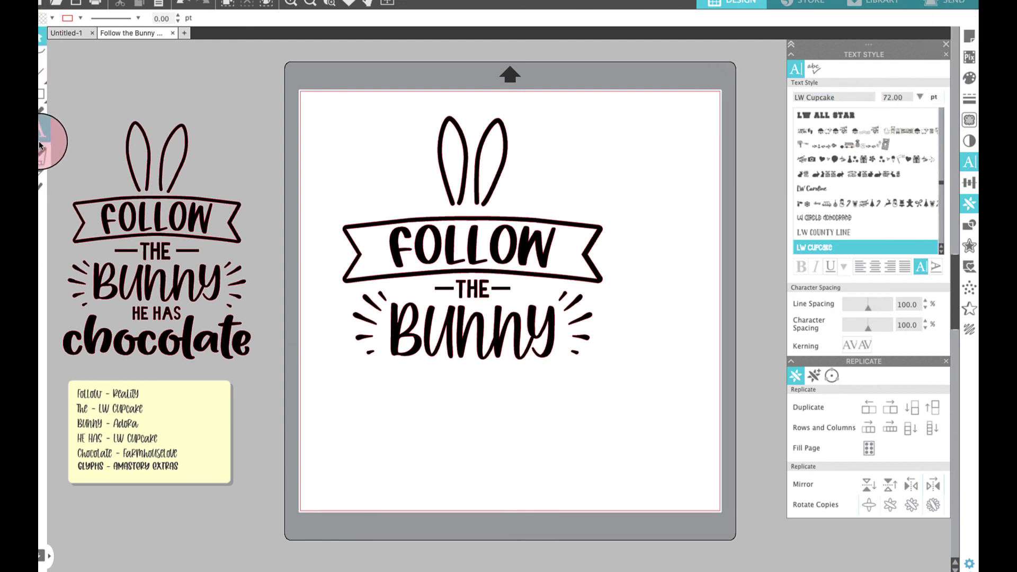
{"action": "left_click", "coordinate": [50, 130]}
{"action": "left_click", "coordinate": [422, 428]}
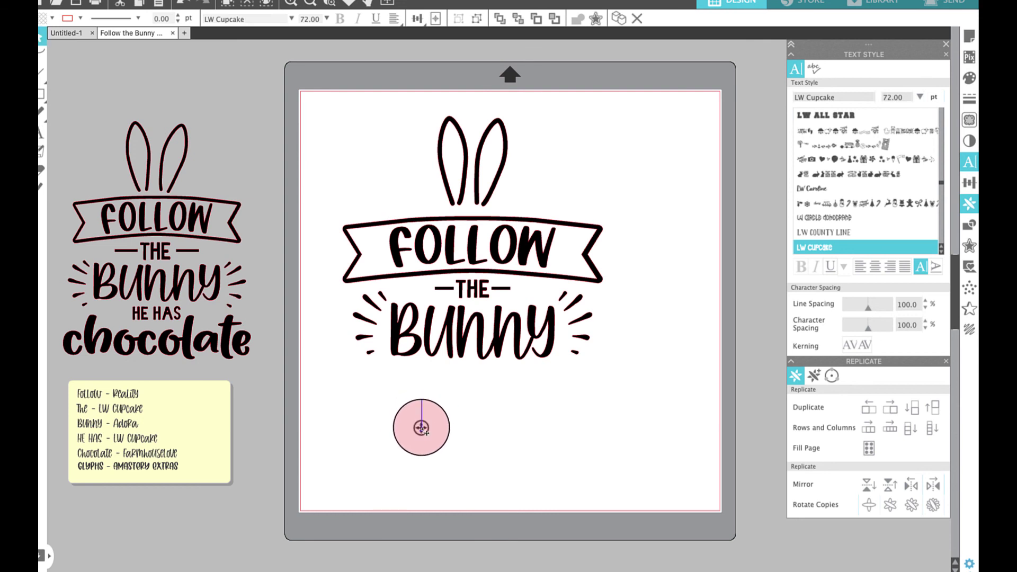
{"action": "type", "text": "HE HAS"}
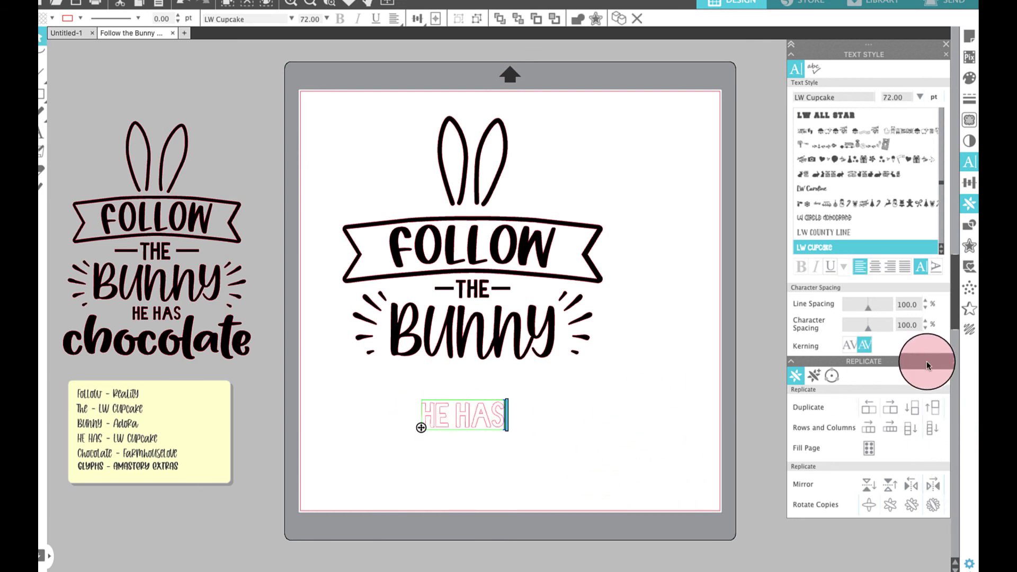
{"action": "left_click", "coordinate": [925, 321]}
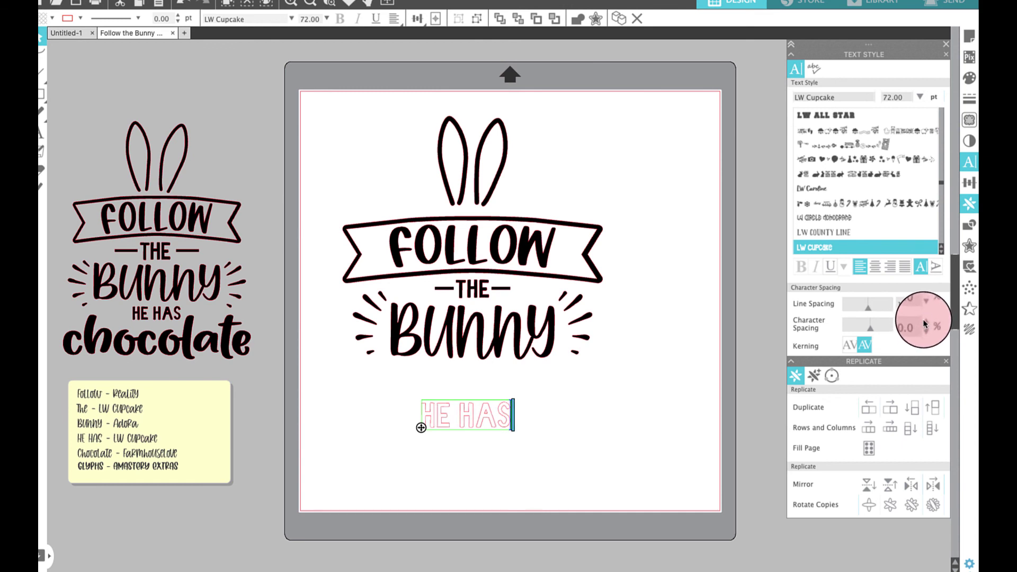
{"action": "left_click", "coordinate": [464, 415]}
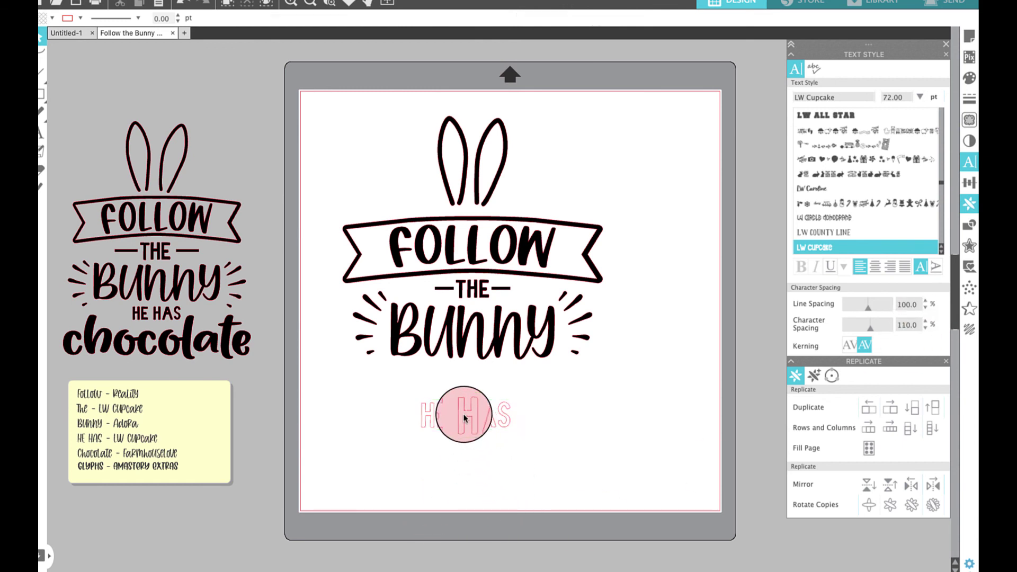
Fill HE HAS with black and shrink it to about 1.68 in wide, placed just below Bunny
{"action": "left_click", "coordinate": [52, 19]}
{"action": "left_click", "coordinate": [47, 26]}
{"action": "left_click", "coordinate": [561, 444]}
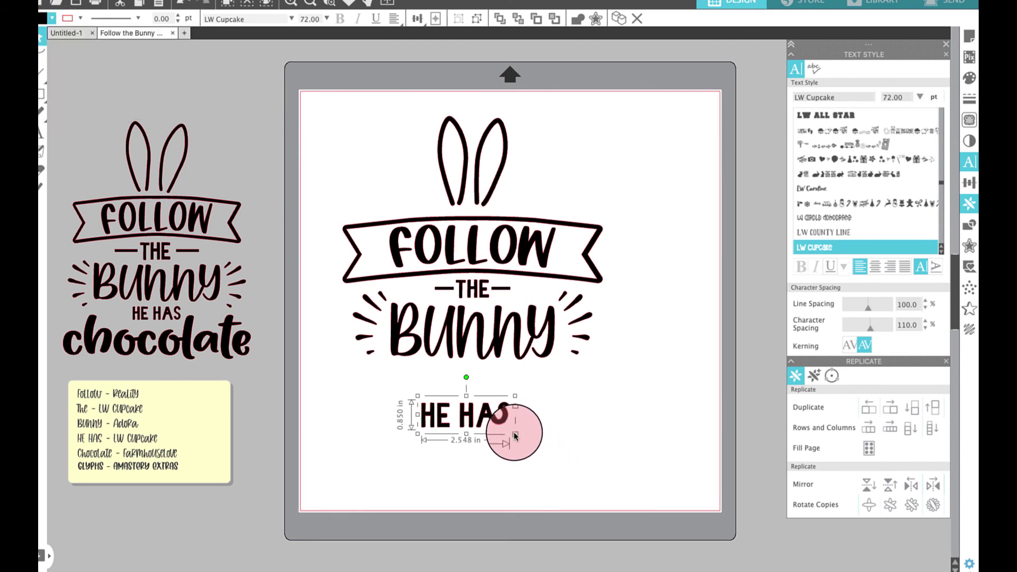
{"action": "left_click_drag", "start_coordinate": [515, 435], "coordinate": [484, 387]}
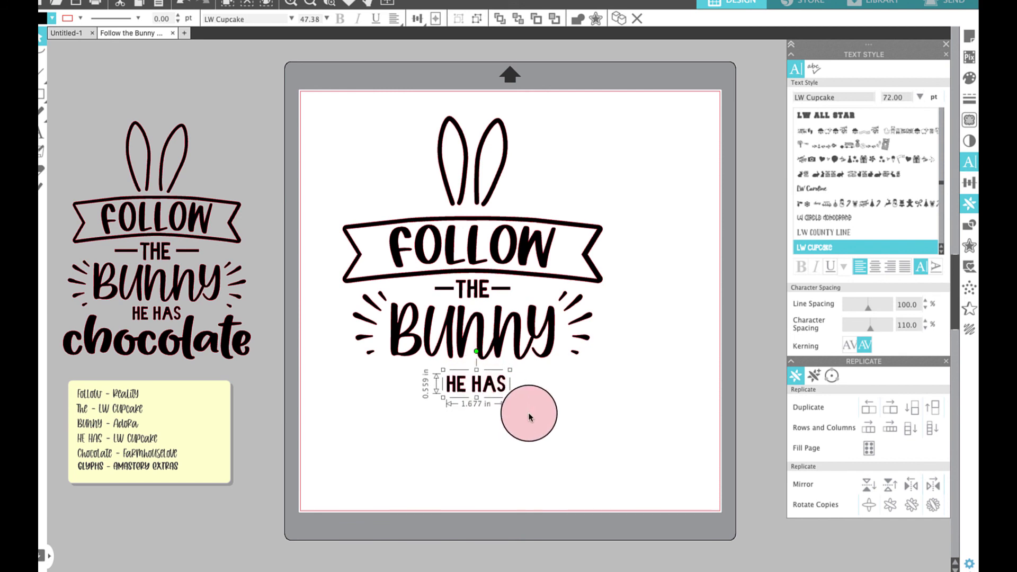
{"action": "left_click", "coordinate": [542, 401]}
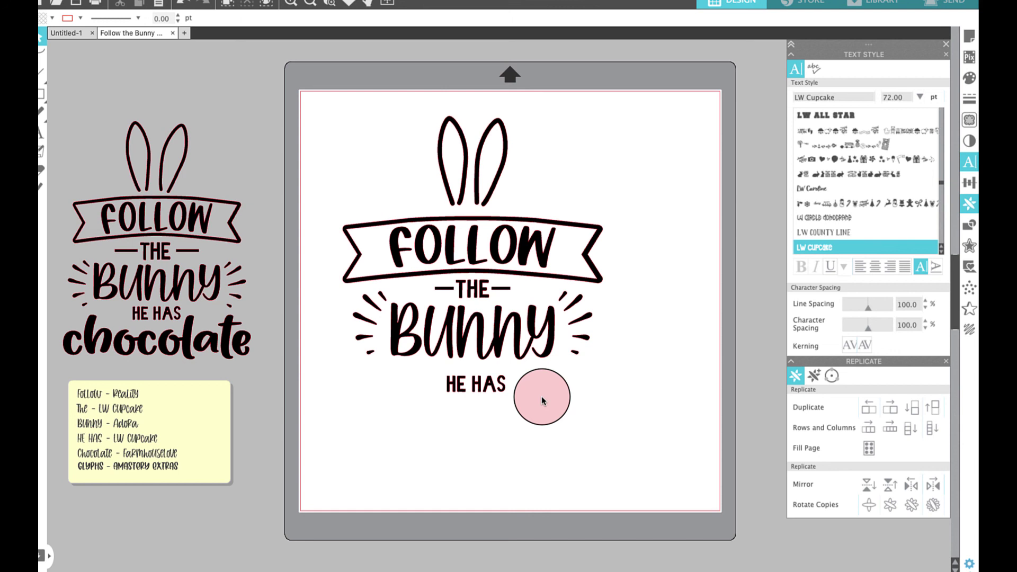
Convert HE HAS to a path and move it up so it sits centered close under Bunny
{"action": "left_click", "coordinate": [482, 388]}
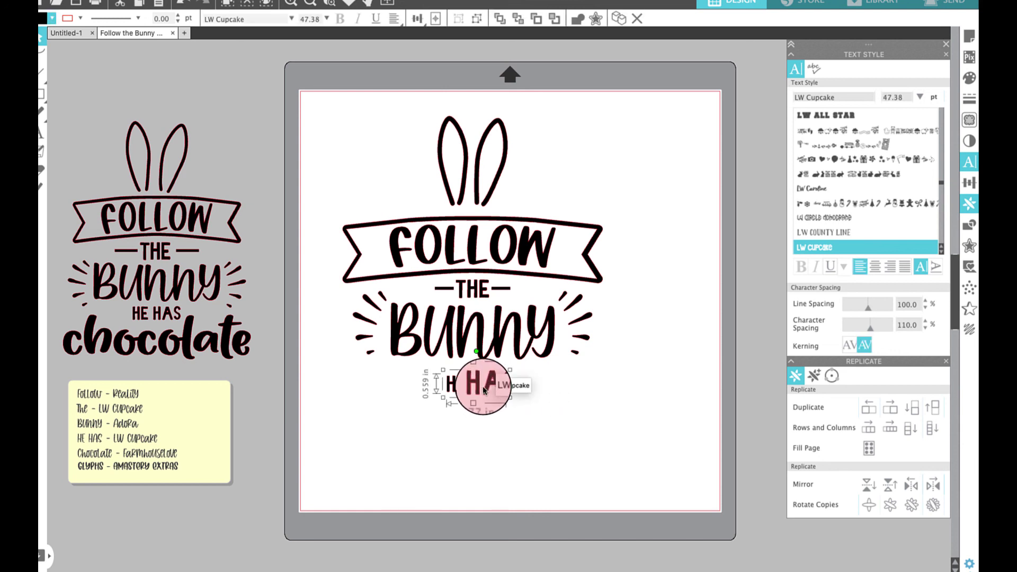
{"action": "right_click", "coordinate": [483, 390]}
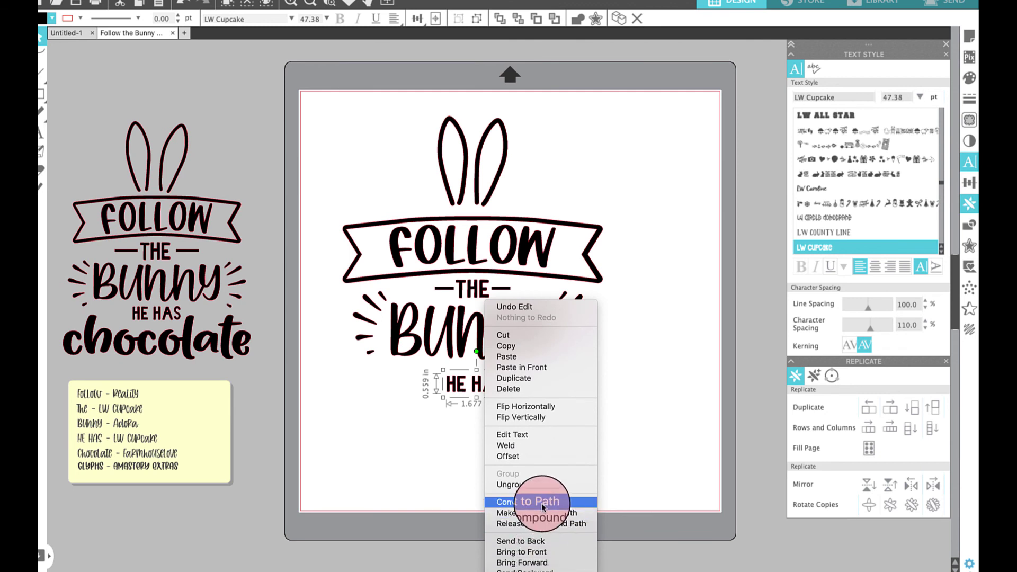
{"action": "left_click", "coordinate": [541, 506]}
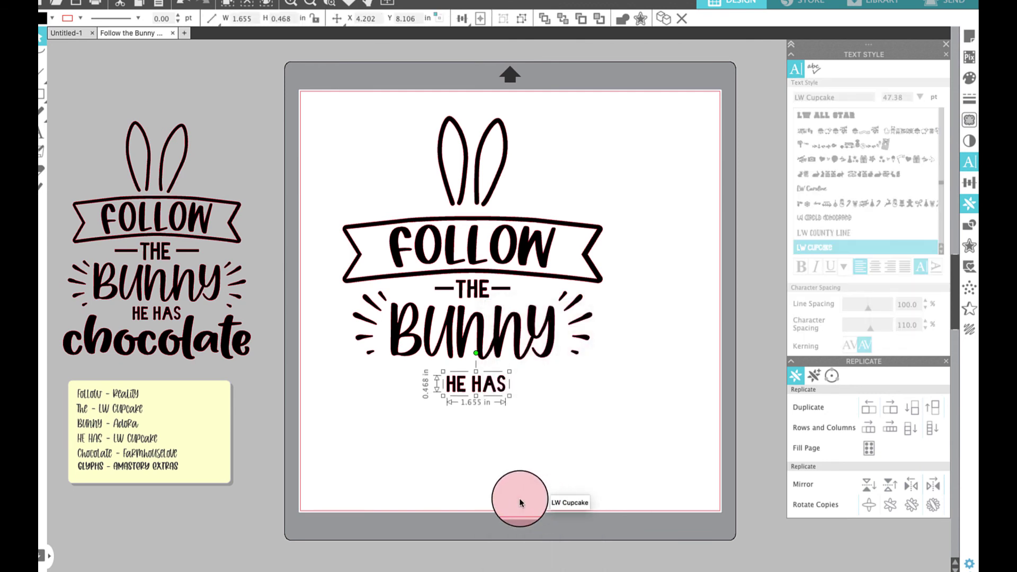
{"action": "left_click", "coordinate": [478, 380]}
{"action": "left_click_drag", "start_coordinate": [478, 380], "coordinate": [477, 373]}
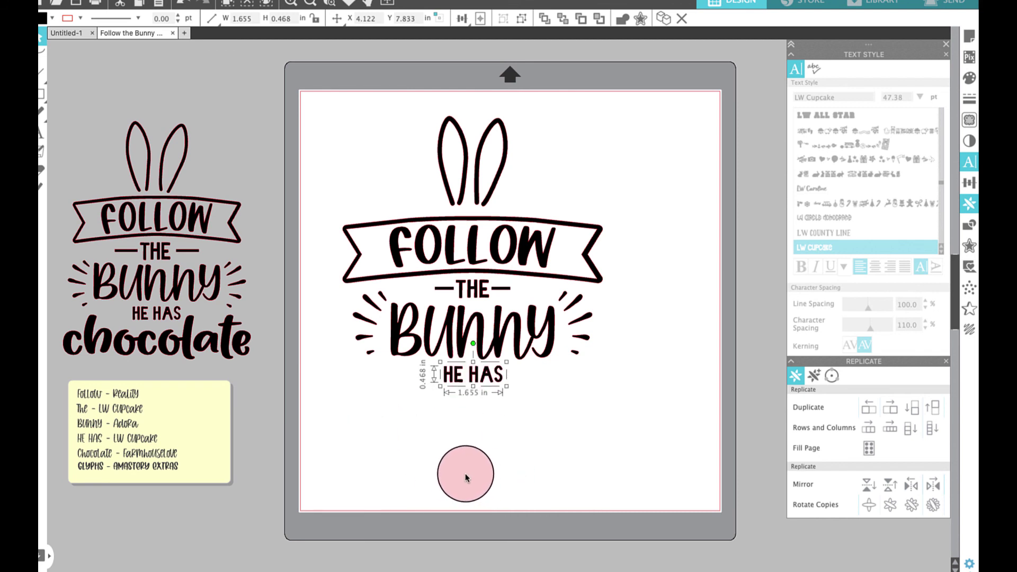
{"action": "left_click", "coordinate": [679, 289]}
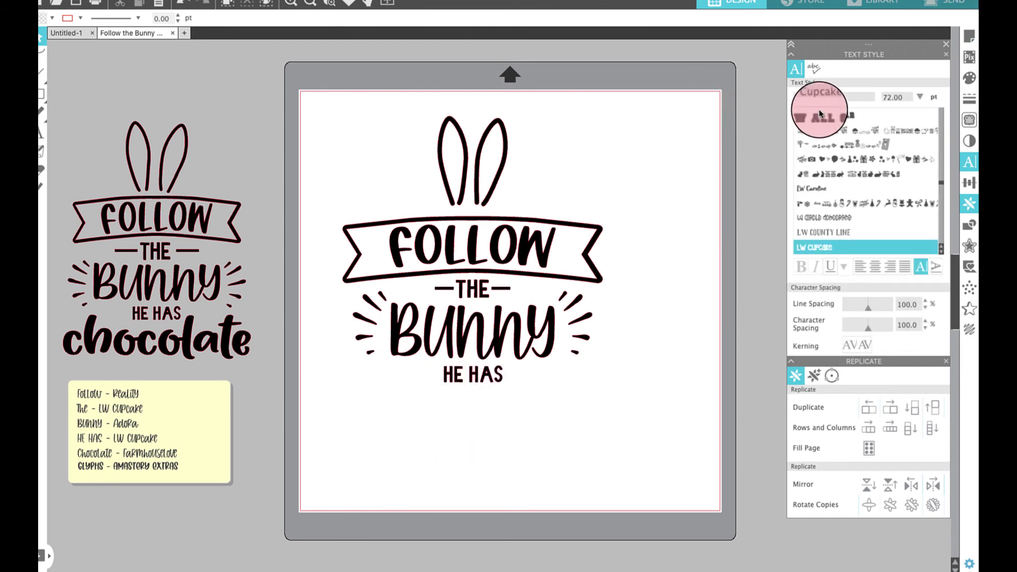
Add the text chocolate in the farmhouselove font below HE HAS
{"action": "left_click", "coordinate": [857, 99]}
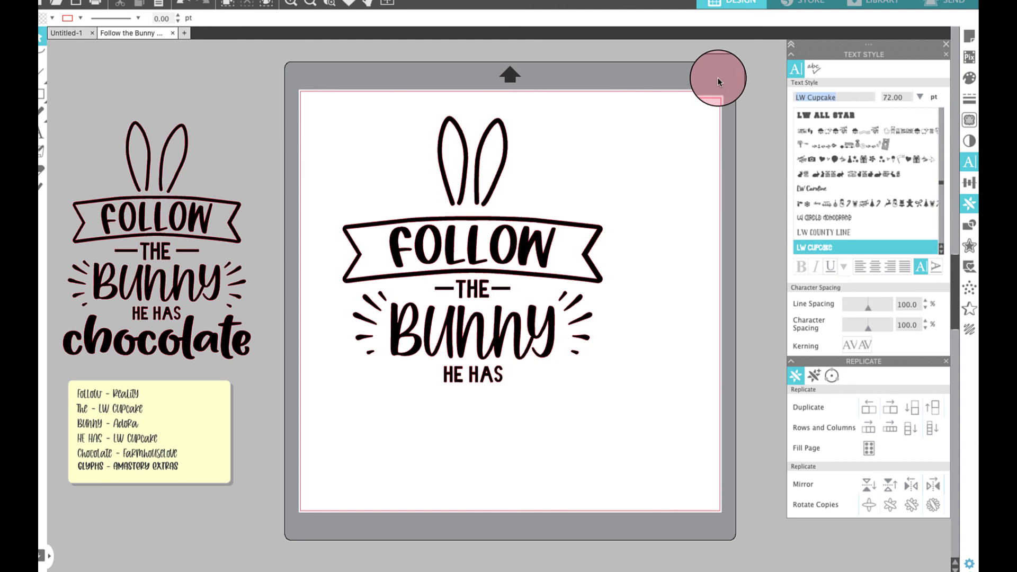
{"action": "type", "text": "farmhouse"}
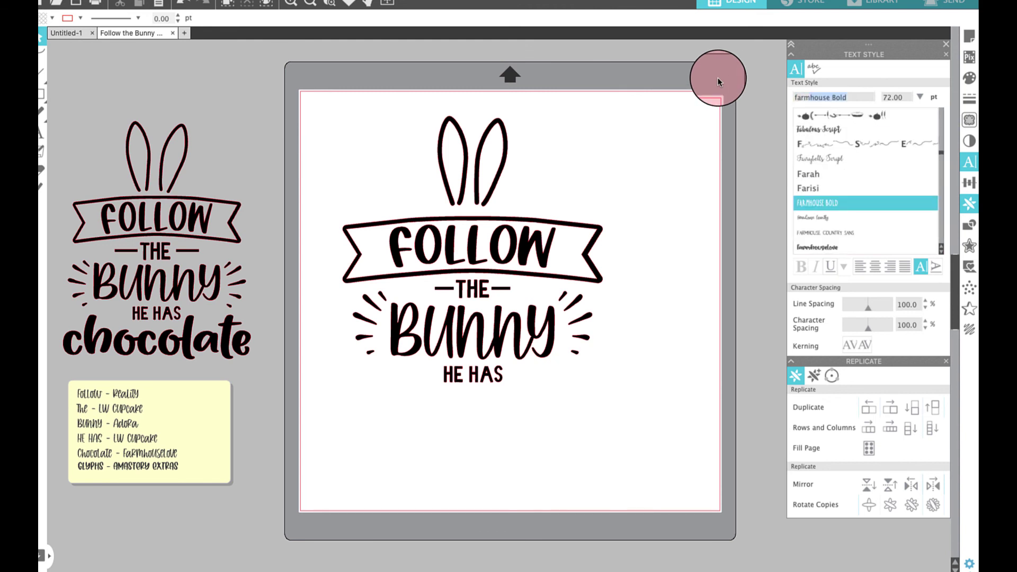
{"action": "type", "text": "love"}
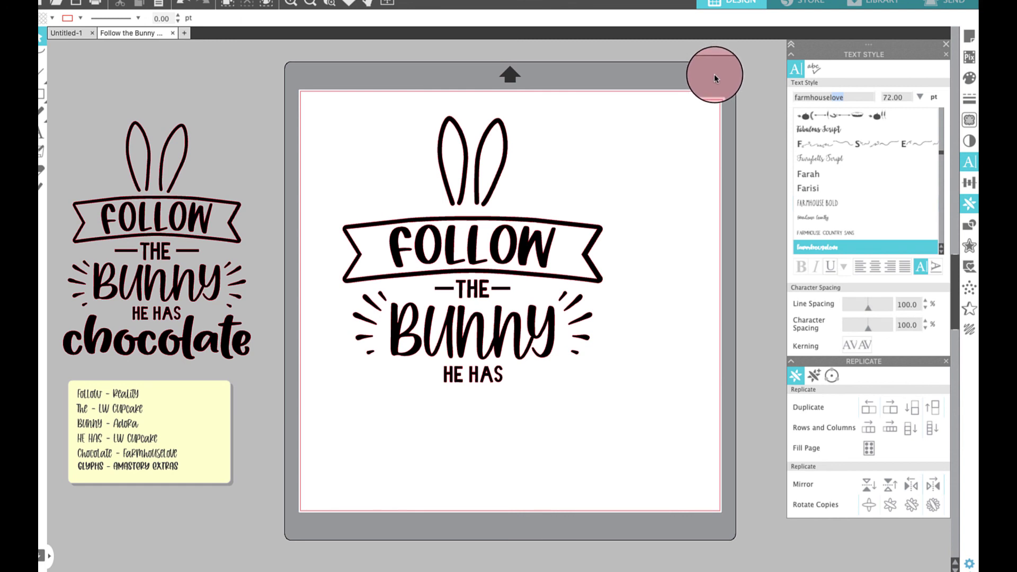
{"action": "left_click", "coordinate": [863, 101]}
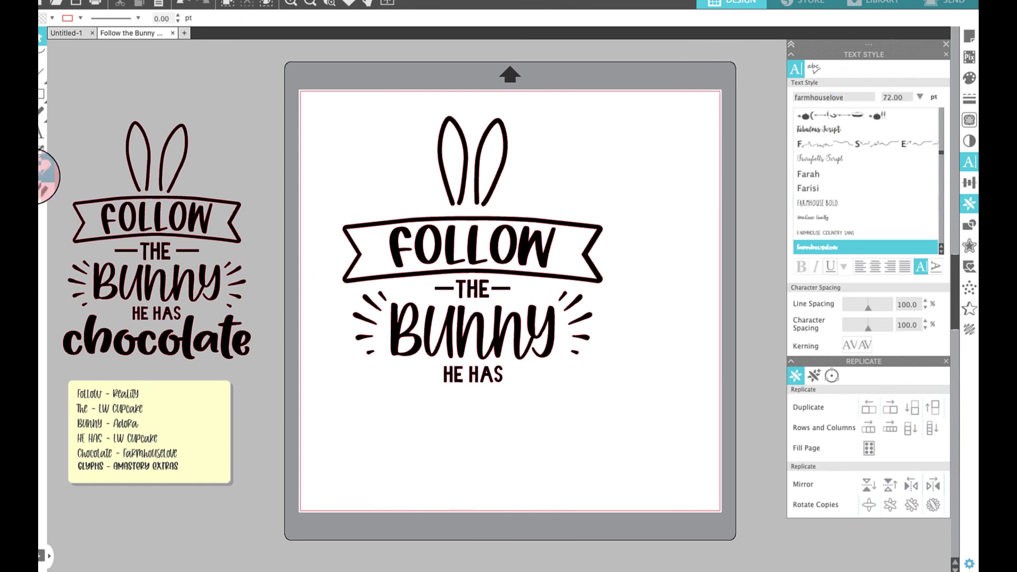
{"action": "left_click", "coordinate": [42, 132]}
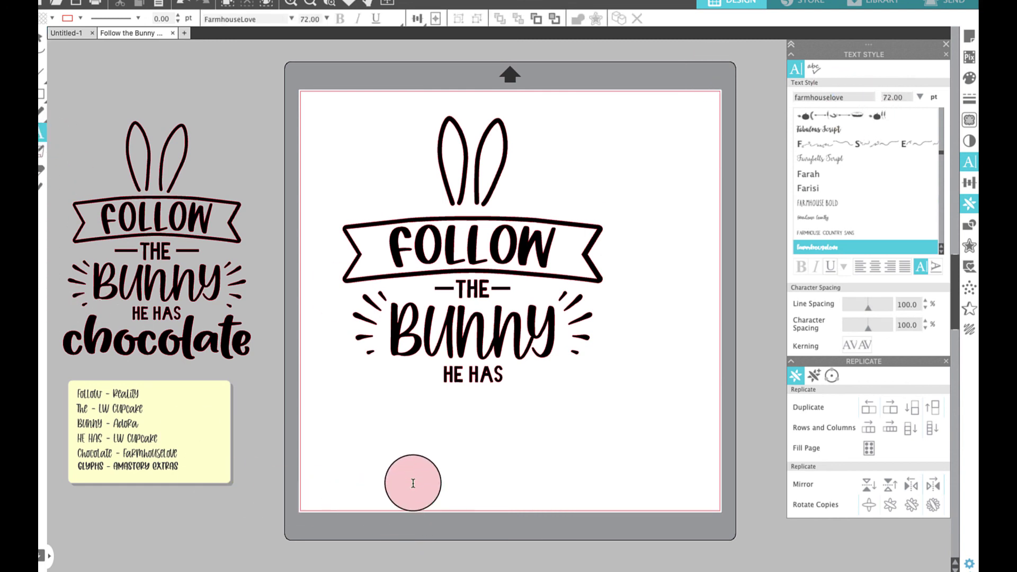
{"action": "left_click", "coordinate": [417, 455]}
{"action": "type", "text": "Cho"}
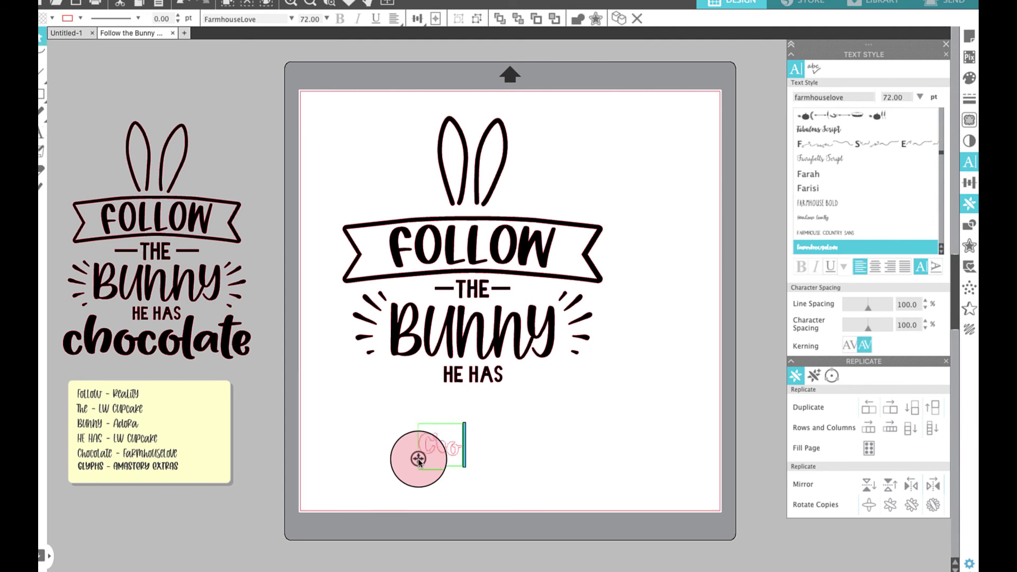
{"action": "type", "text": "colat"}
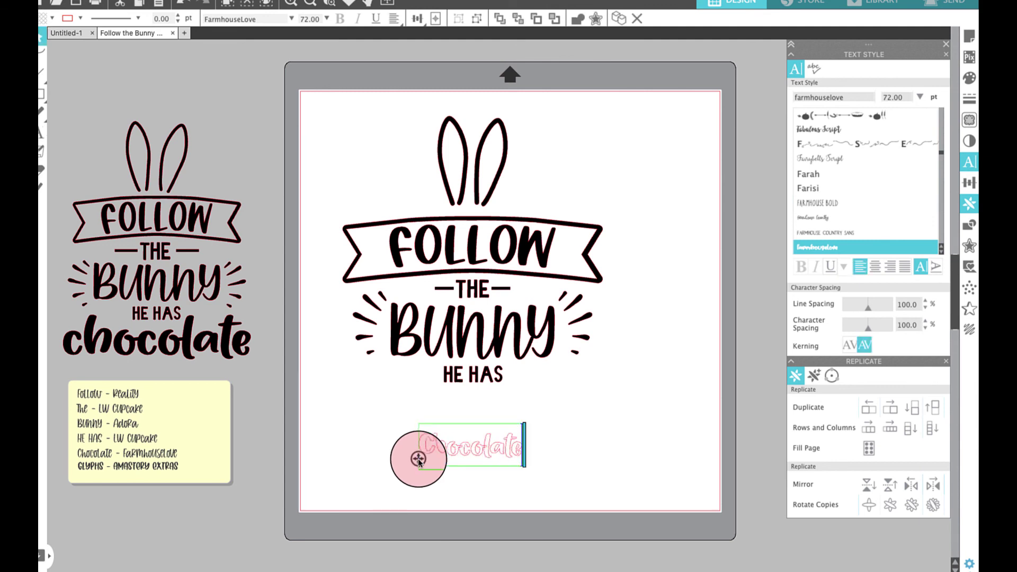
{"action": "type", "text": "e"}
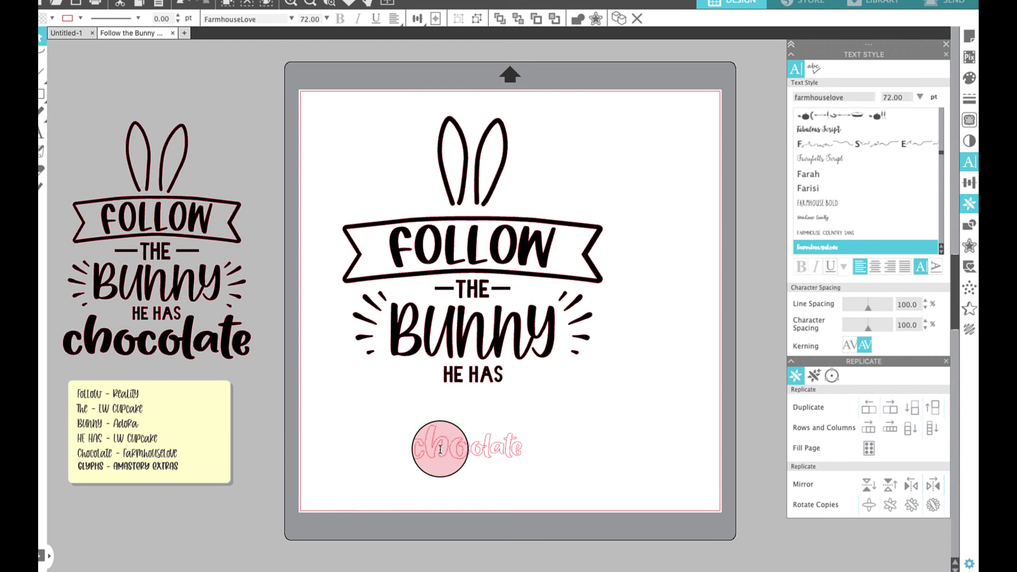
Enlarge the word chocolate to about 5.76 in wide and place it centered beneath HE HAS
{"action": "left_click", "coordinate": [441, 449]}
{"action": "left_click_drag", "start_coordinate": [440, 449], "coordinate": [302, 390]}
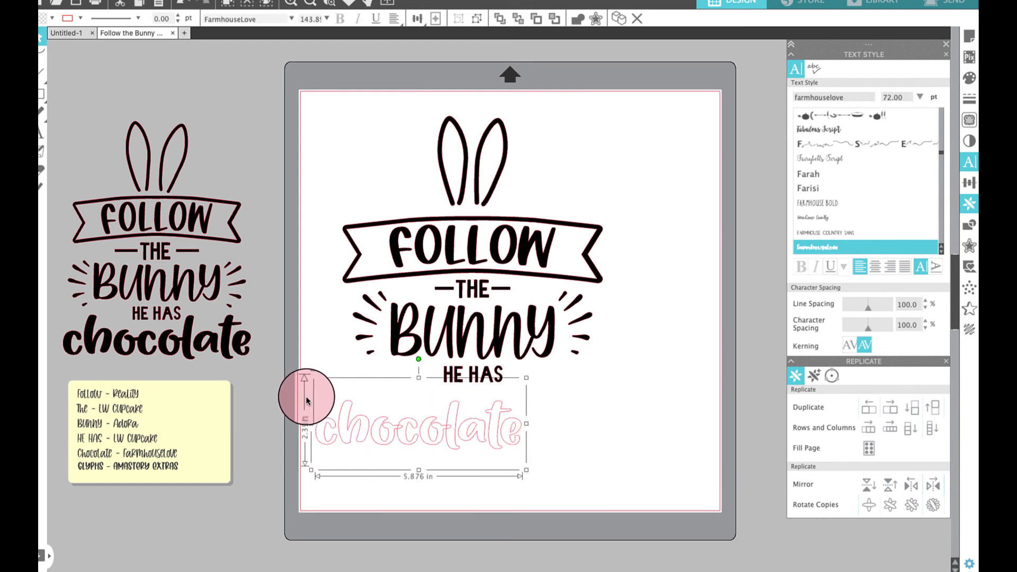
{"action": "left_click_drag", "start_coordinate": [425, 431], "coordinate": [463, 413]}
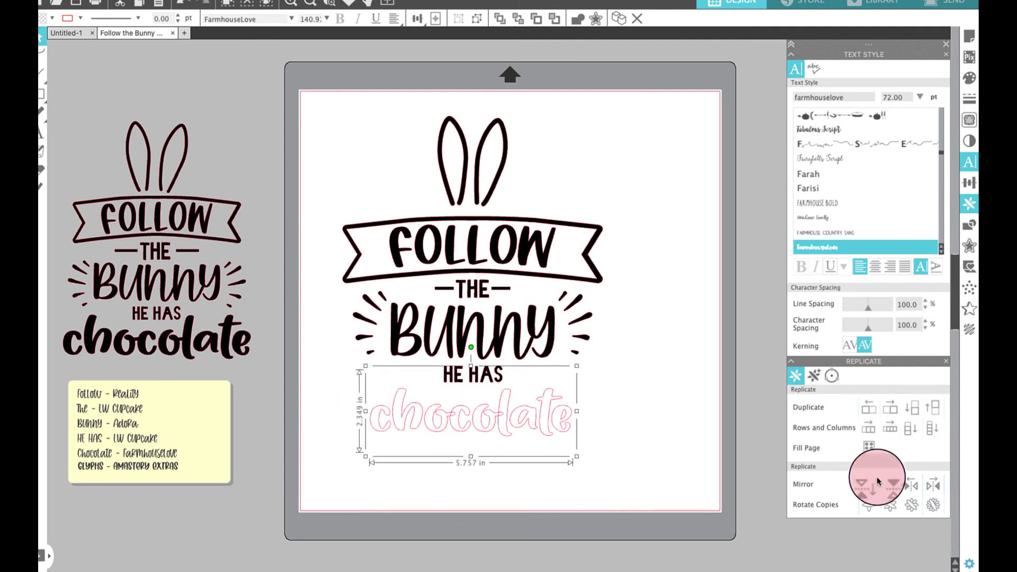
Set the character spacing of the word chocolate to 105% and weld its letters together
{"action": "left_click", "coordinate": [925, 322]}
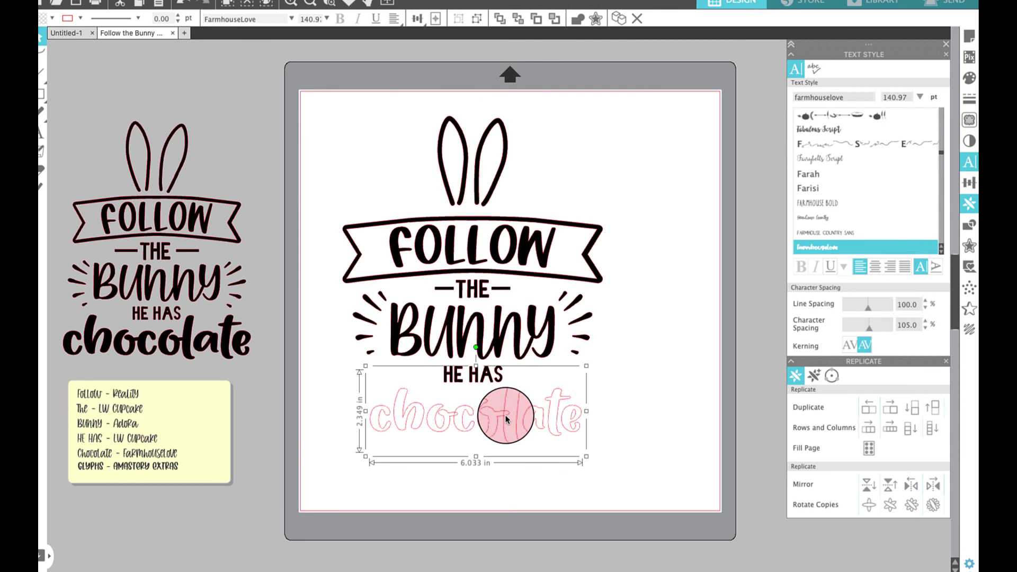
{"action": "right_click", "coordinate": [506, 415]}
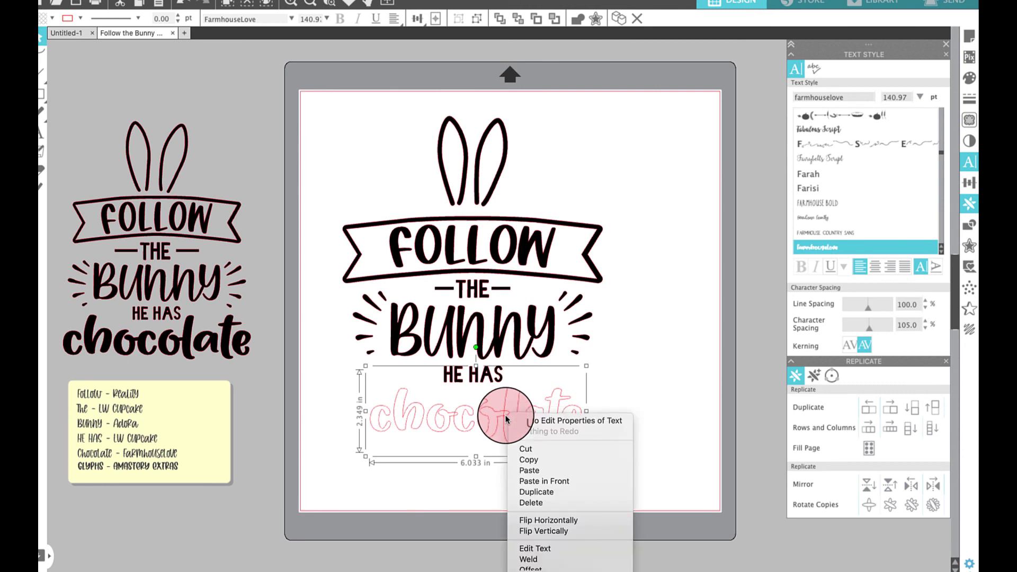
{"action": "left_click", "coordinate": [534, 559]}
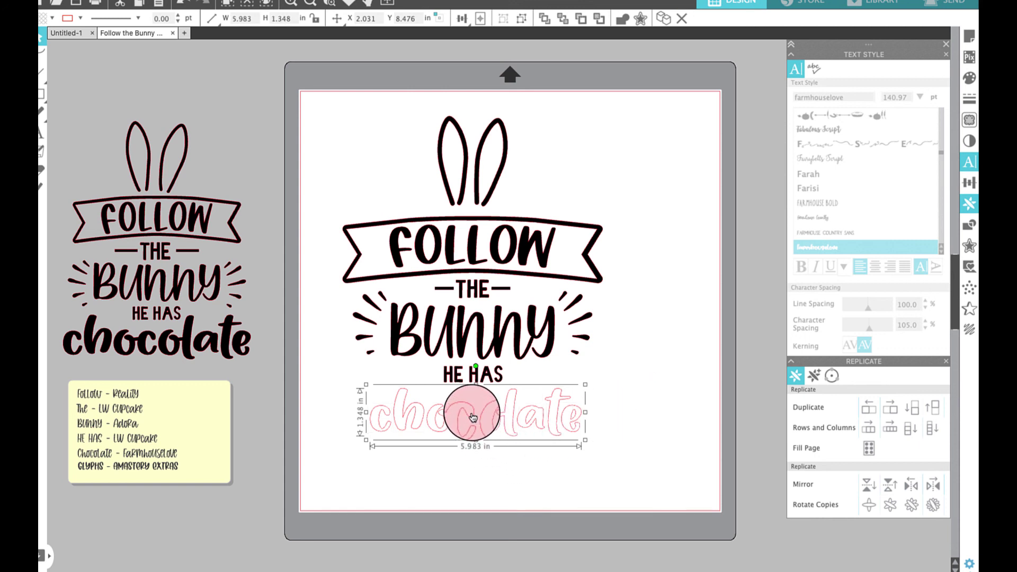
Fill the word chocolate with black and center-align all the elements of the new design horizontally with one another
{"action": "left_click", "coordinate": [45, 18]}
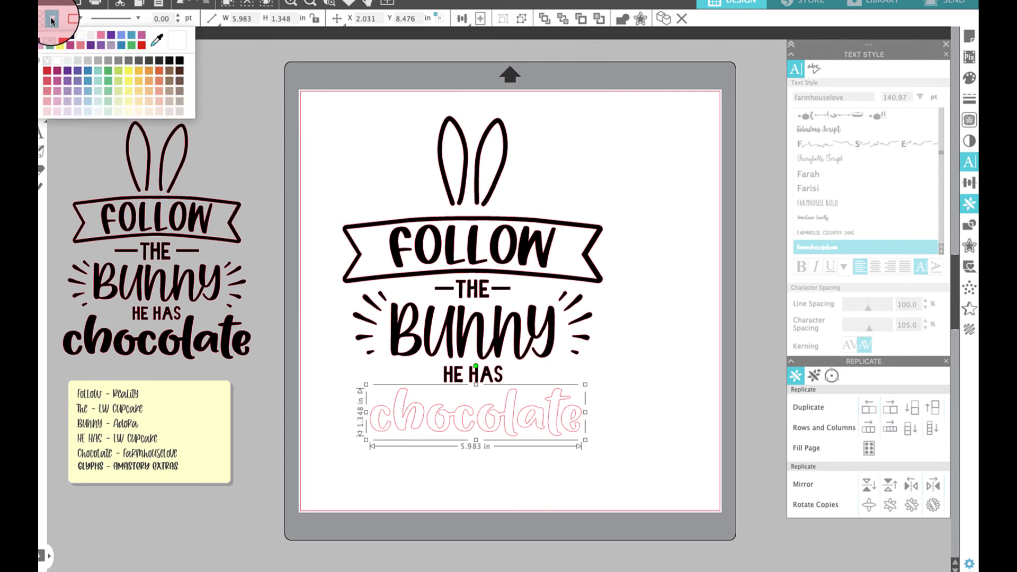
{"action": "left_click", "coordinate": [45, 18]}
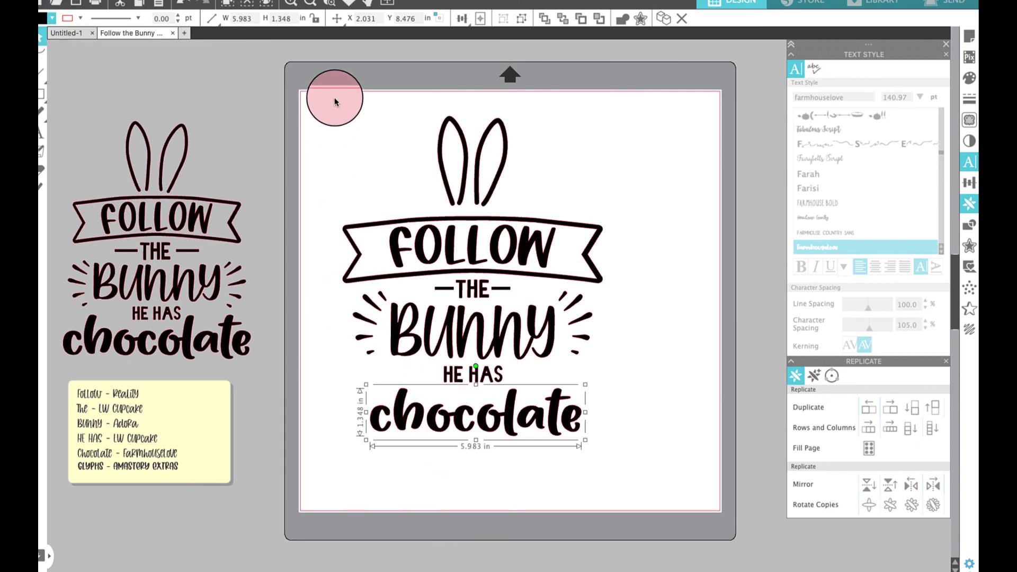
{"action": "left_click_drag", "start_coordinate": [336, 96], "coordinate": [579, 139]}
{"action": "key", "text": "ctrl+a"}
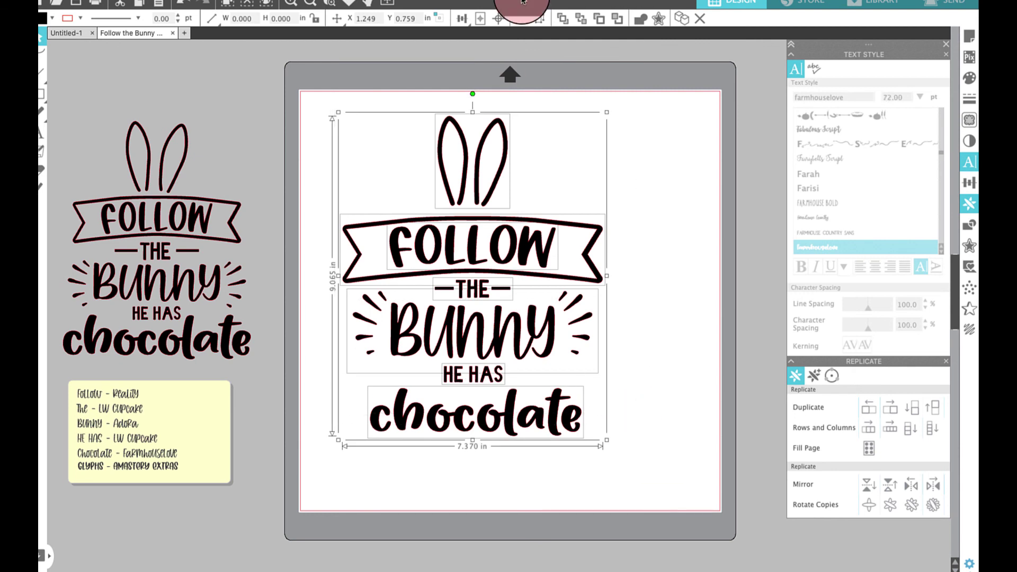
{"action": "left_click", "coordinate": [459, 27]}
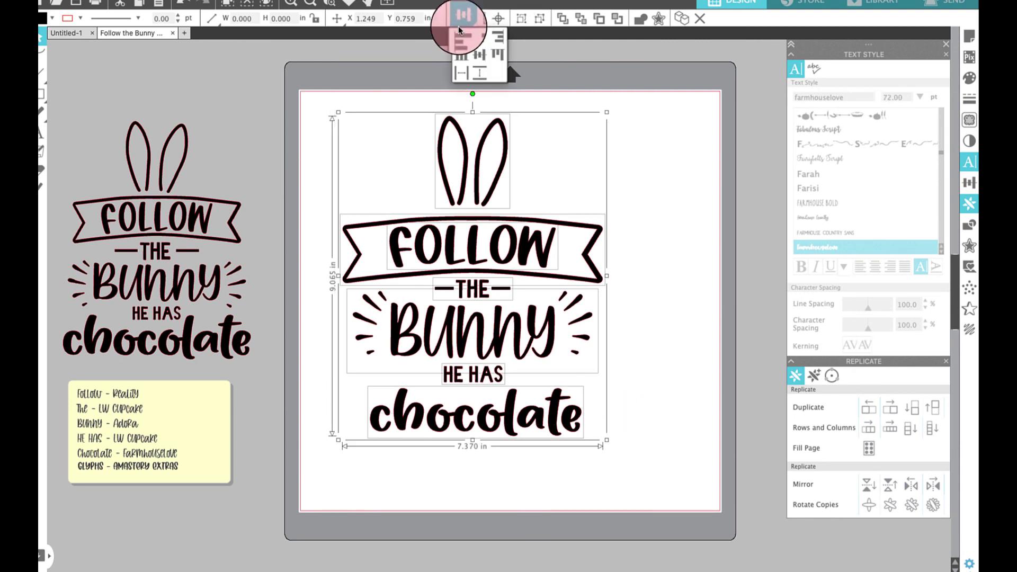
{"action": "left_click", "coordinate": [478, 37]}
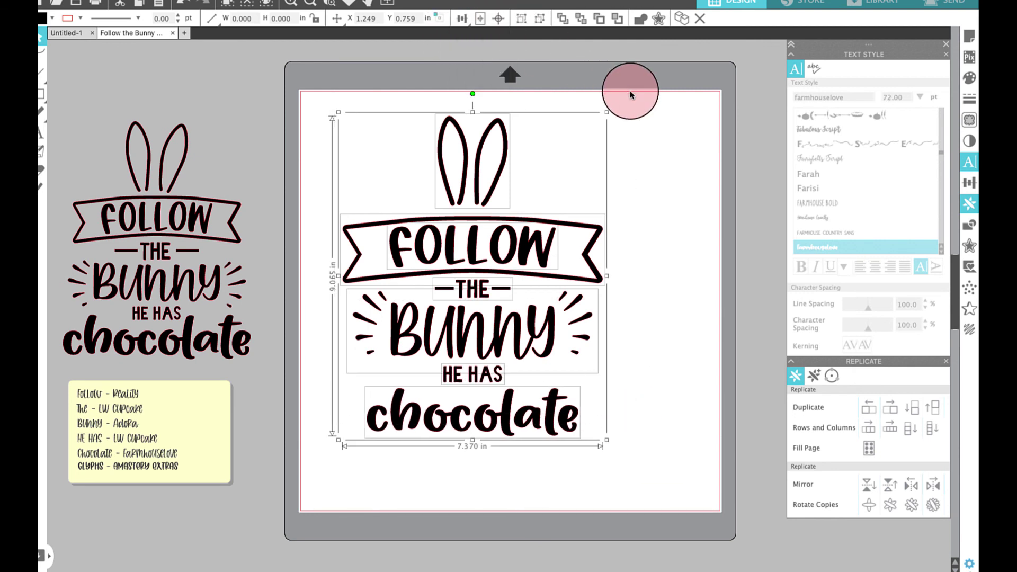
{"action": "left_click", "coordinate": [584, 493]}
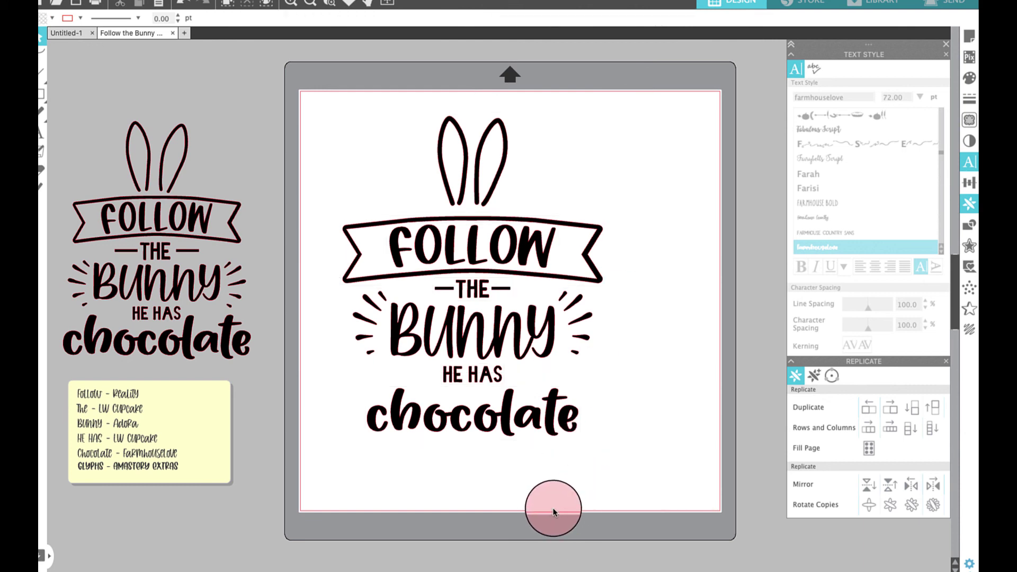
Nudge the word chocolate straight up to Y 8.219 so it sits close beneath HE HAS
{"action": "left_click", "coordinate": [476, 419]}
{"action": "key", "text": "Up"}
{"action": "key", "text": "Up"}
{"action": "key", "text": "Up"}
{"action": "key", "text": "Up"}
{"action": "key", "text": "Up"}
{"action": "key", "text": "Up"}
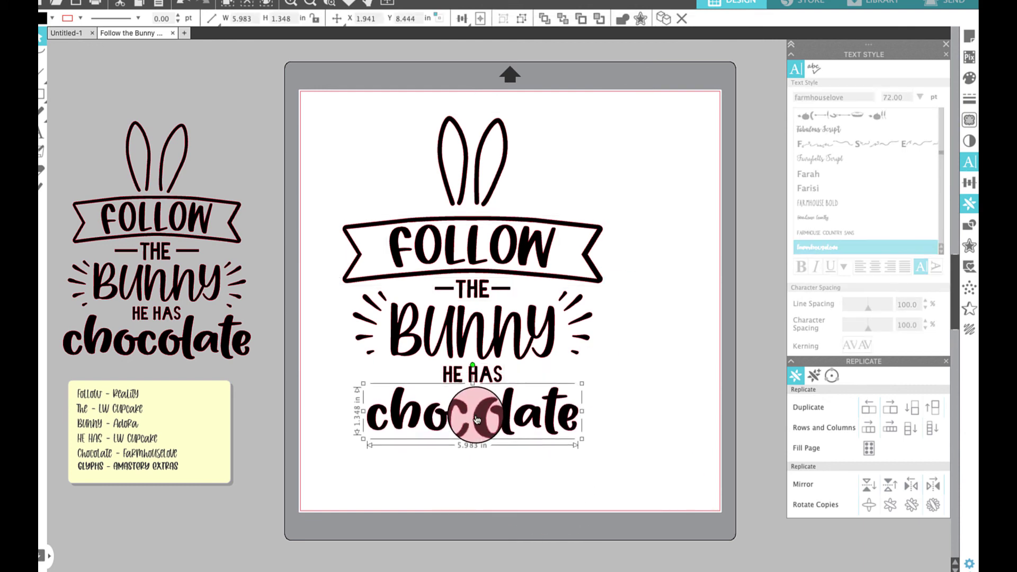
{"action": "key", "text": "Up"}
{"action": "key", "text": "Up"}
{"action": "key", "text": "Up"}
{"action": "key", "text": "Up"}
{"action": "key", "text": "Up"}
{"action": "key", "text": "Up"}
{"action": "key", "text": "Up"}
{"action": "key", "text": "Up"}
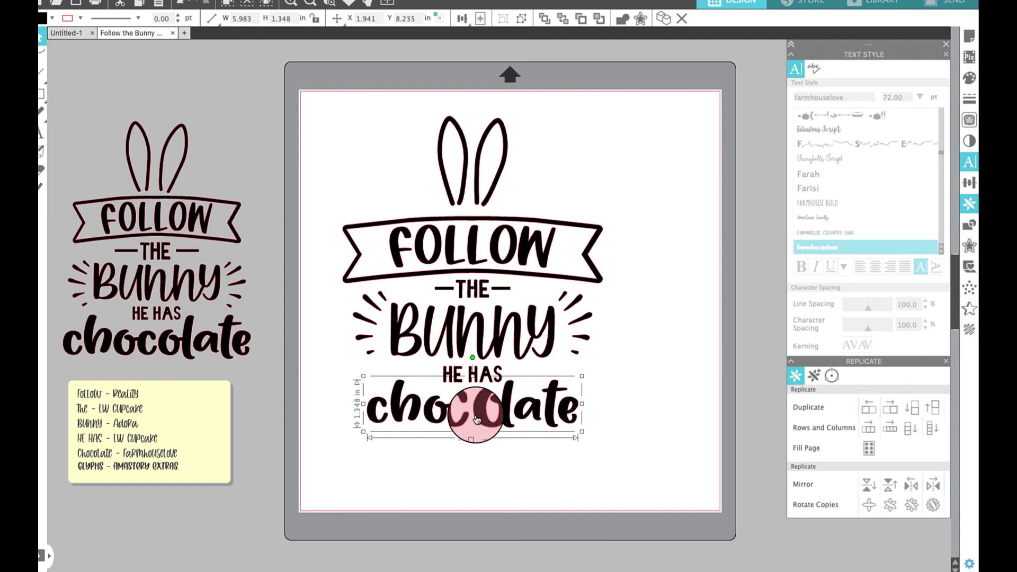
{"action": "key", "text": "Up"}
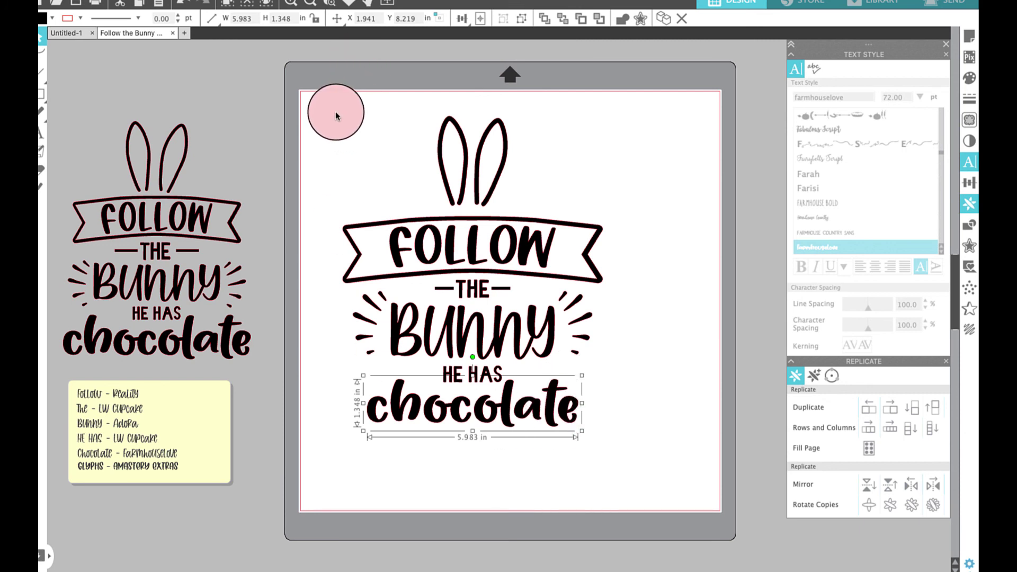
Group the whole design on the mat and save it to Cut Files as Follow the Bunny mid recording, replacing the existing file
{"action": "left_click_drag", "start_coordinate": [336, 111], "coordinate": [629, 465]}
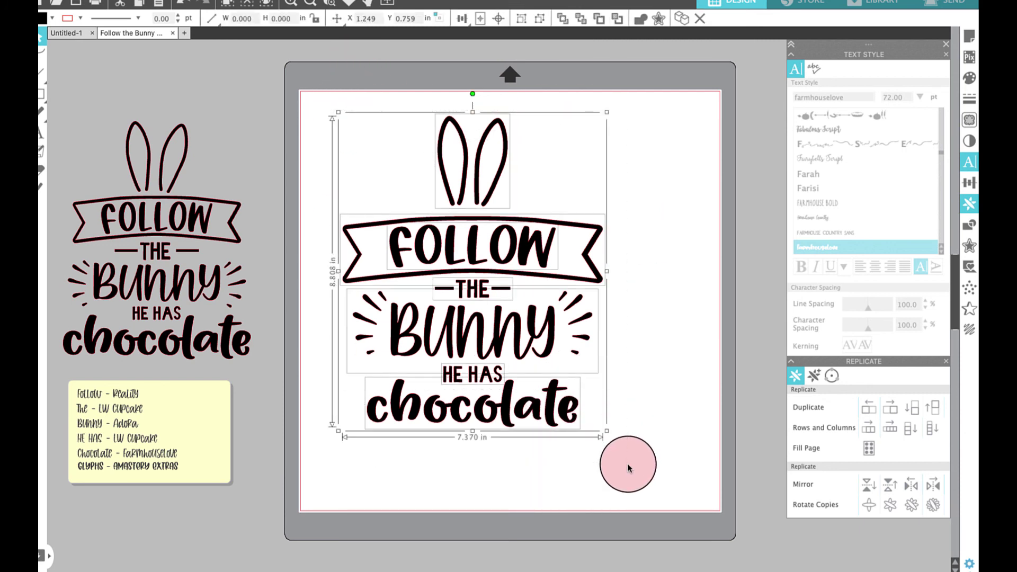
{"action": "key", "text": "ctrl+g"}
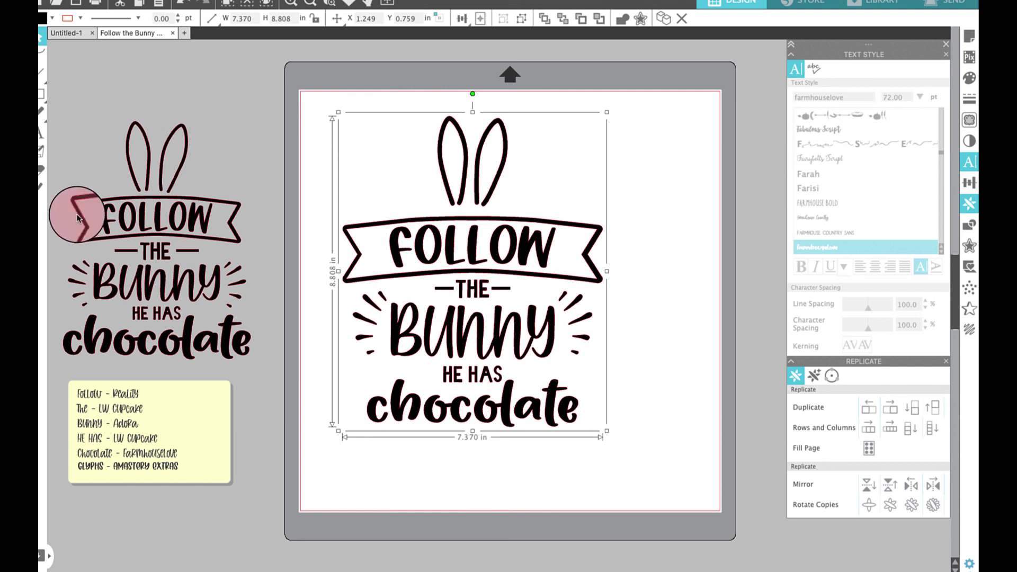
{"action": "left_click", "coordinate": [148, 3]}
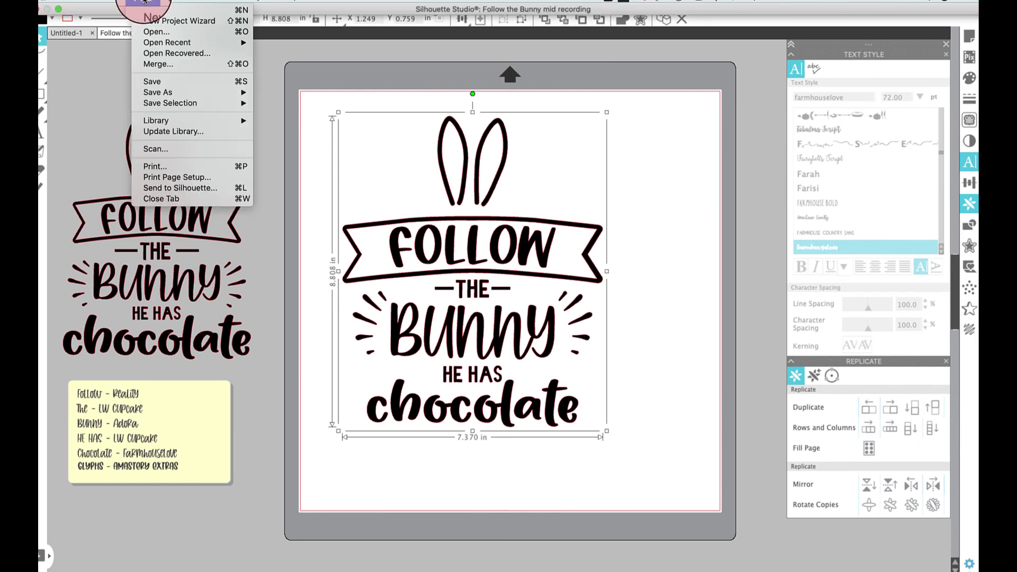
{"action": "mouse_move", "coordinate": [186, 93]}
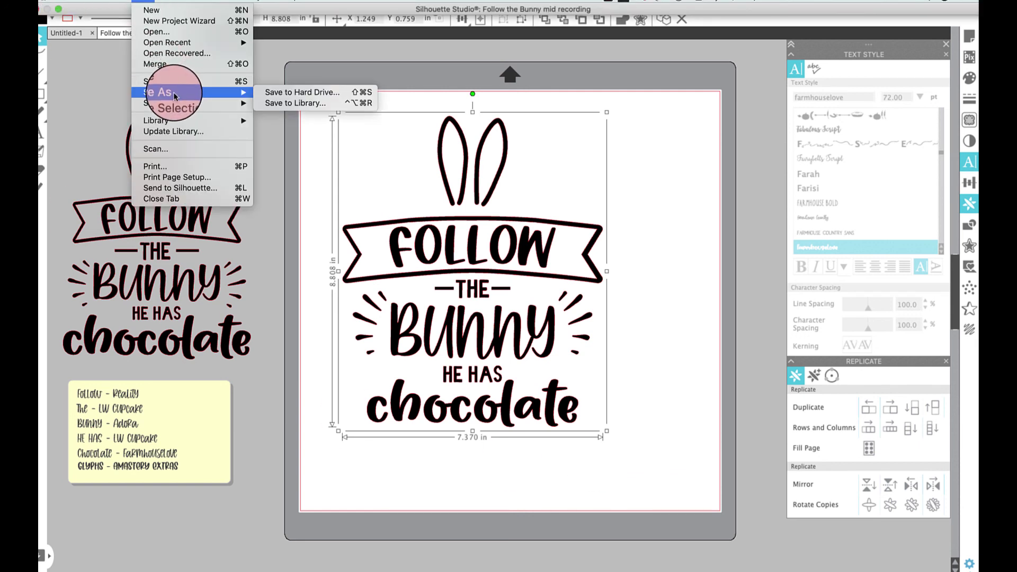
{"action": "left_click", "coordinate": [289, 94]}
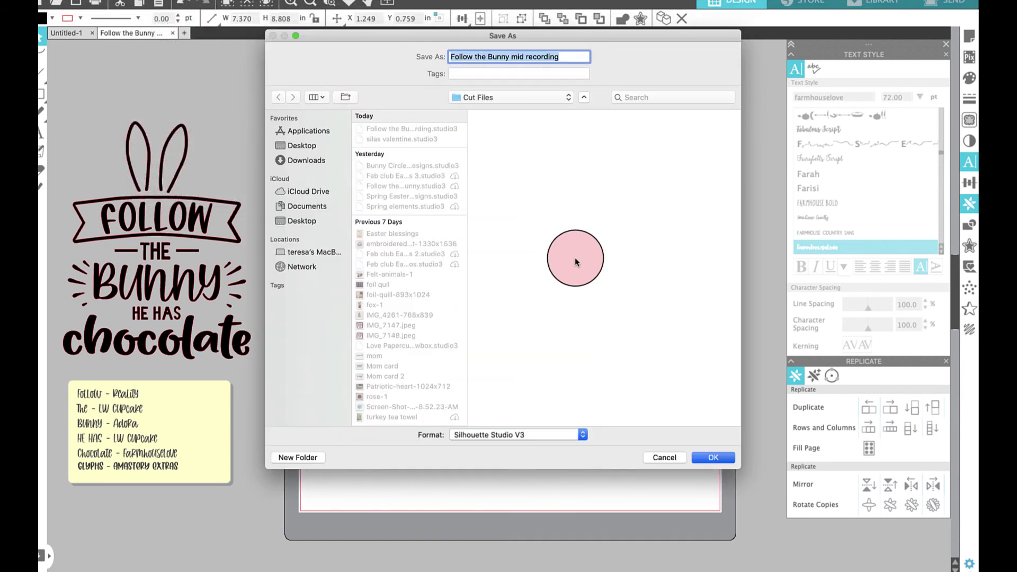
{"action": "left_click", "coordinate": [718, 466]}
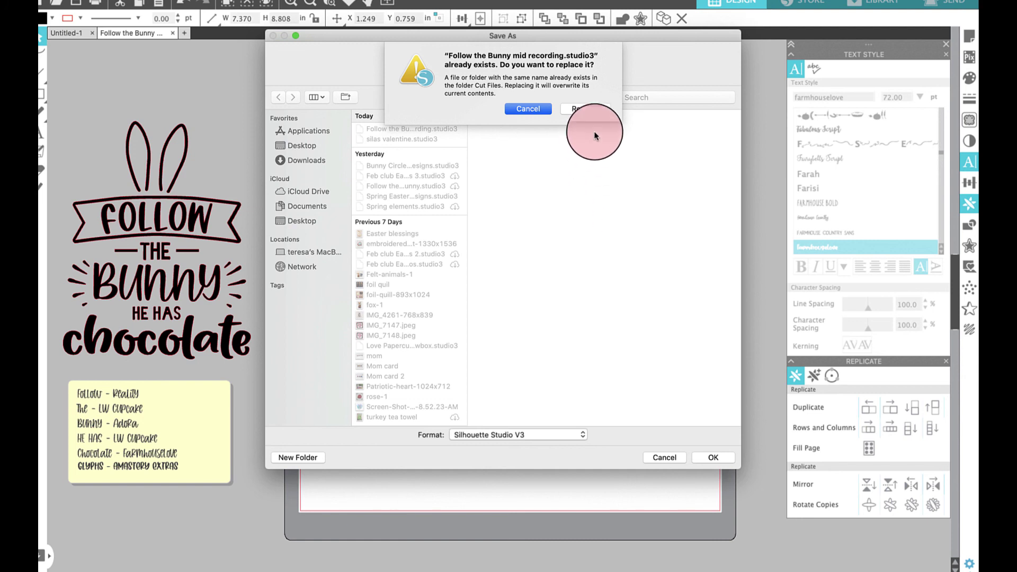
{"action": "left_click", "coordinate": [584, 109]}
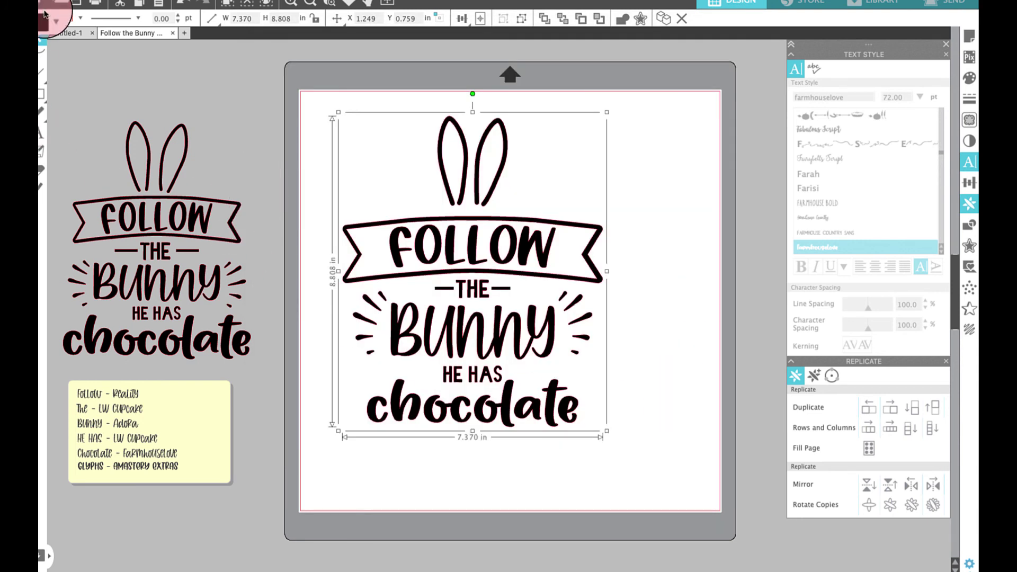
Close the Follow the Bunny document and reopen the Follow the Bunny mid recording file from the Cut Files folder
{"action": "left_click", "coordinate": [182, 33]}
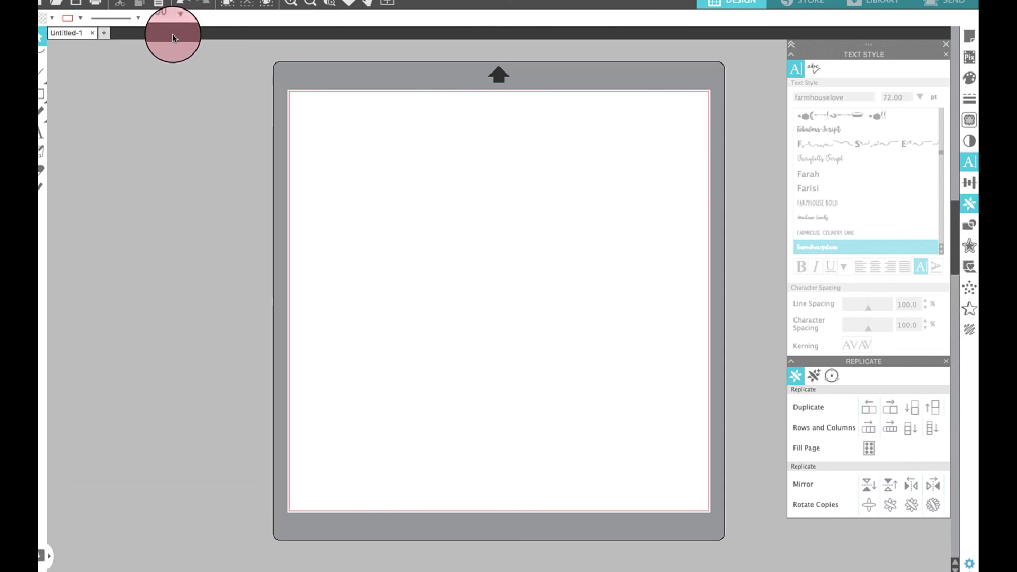
{"action": "left_click", "coordinate": [59, 11]}
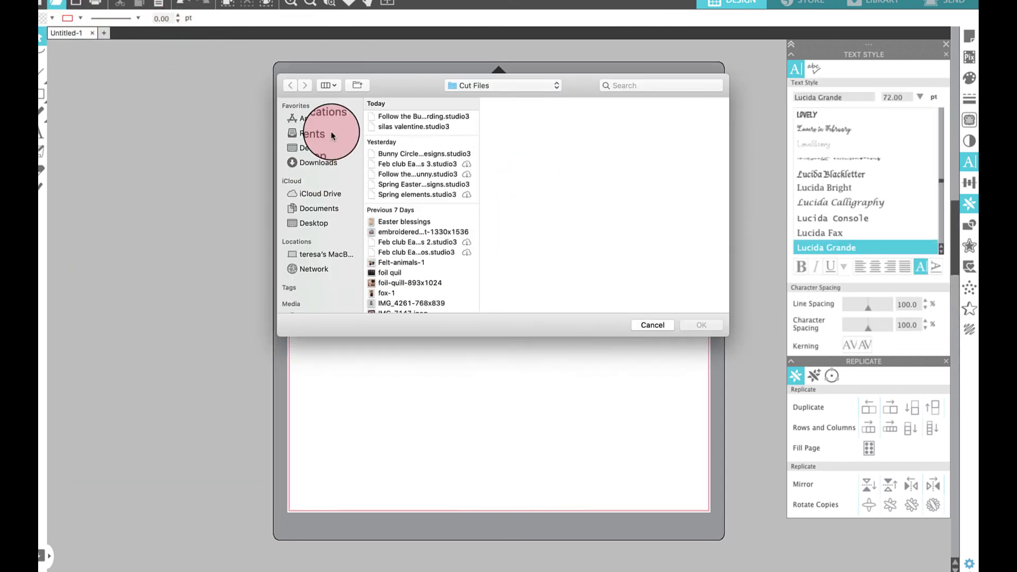
{"action": "left_click", "coordinate": [457, 118]}
{"action": "double_click", "coordinate": [457, 118]}
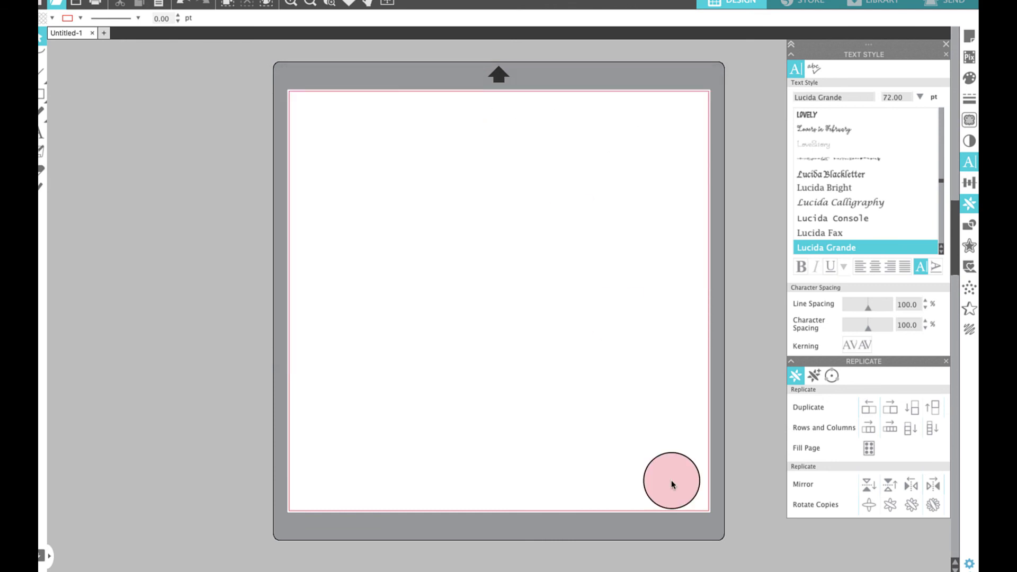